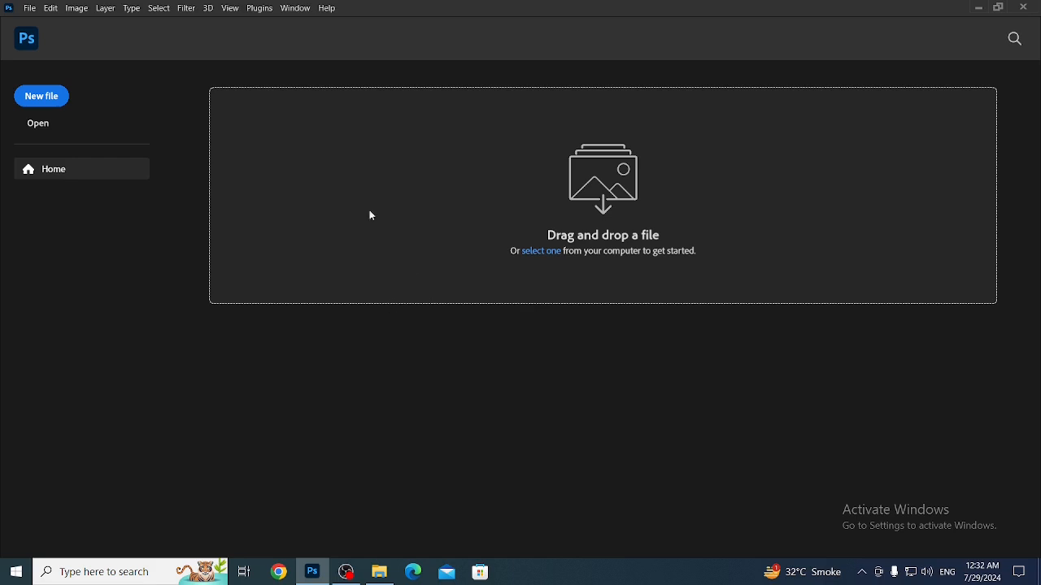
Open the image beautiful-young-woman-with-acne from the spots folder in Downloads
left_click(30, 8)
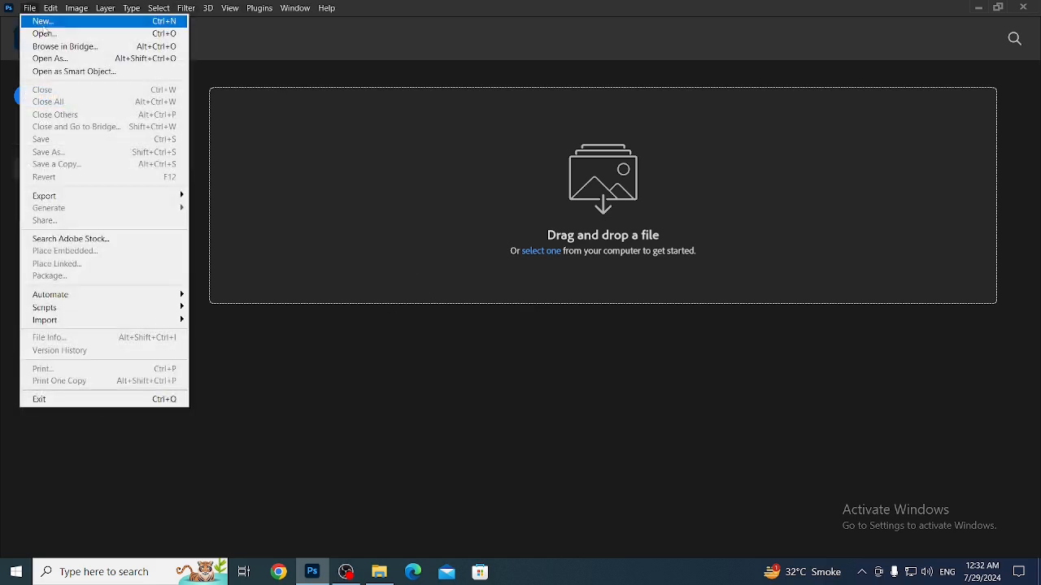
left_click(56, 34)
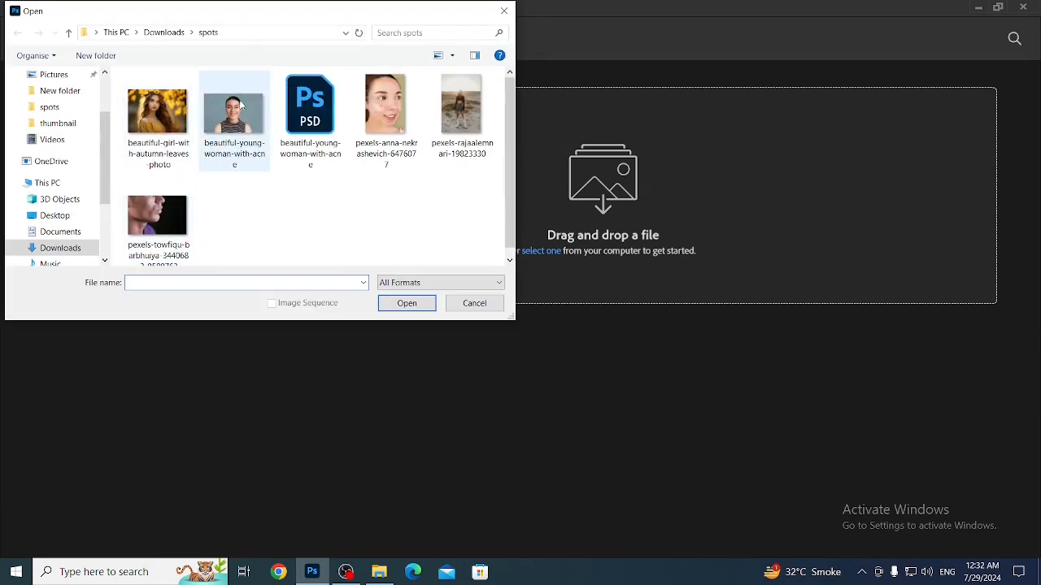
left_click(230, 142)
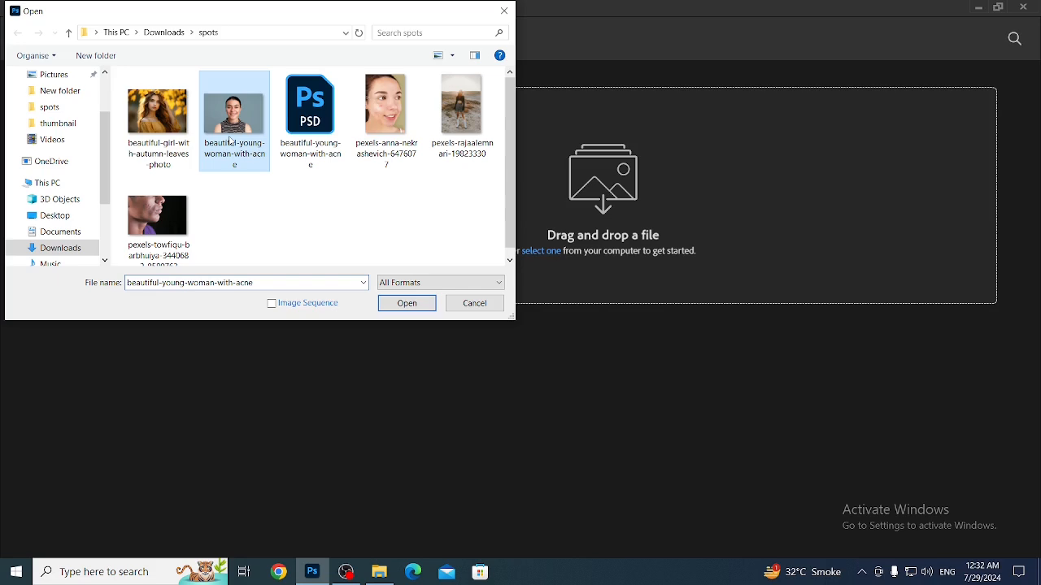
left_click(416, 303)
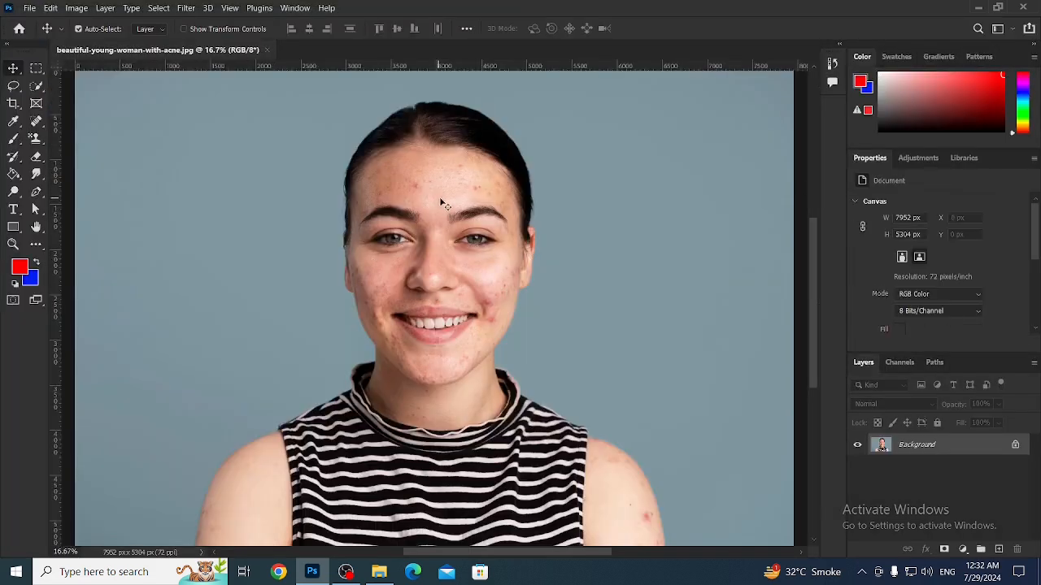
Examine the acne and spots on the woman's face up close
scroll(474, 252, "up", 4, "alt")
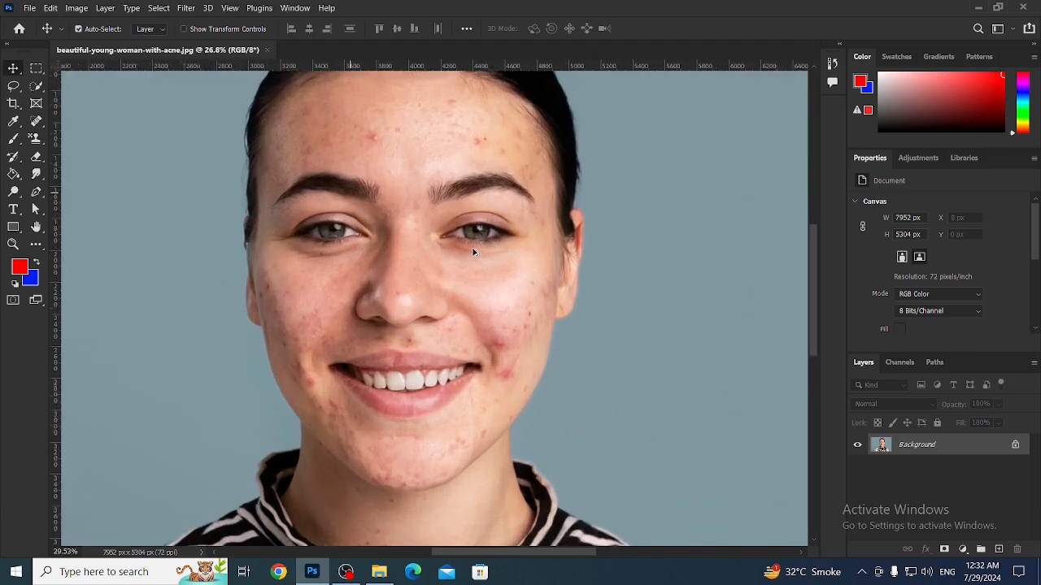
scroll(474, 252, "up", 1)
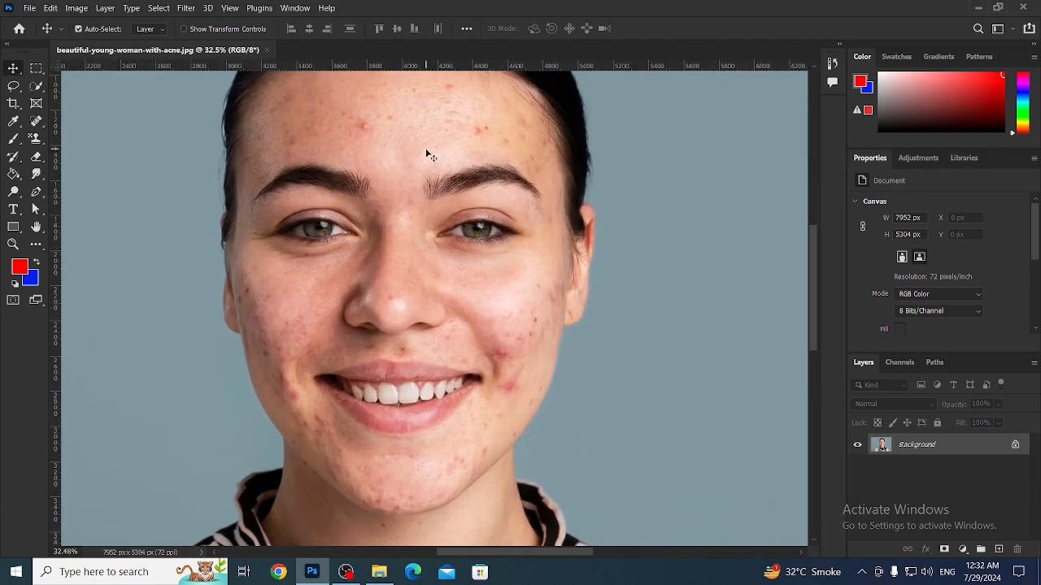
scroll(452, 186, "up", 2)
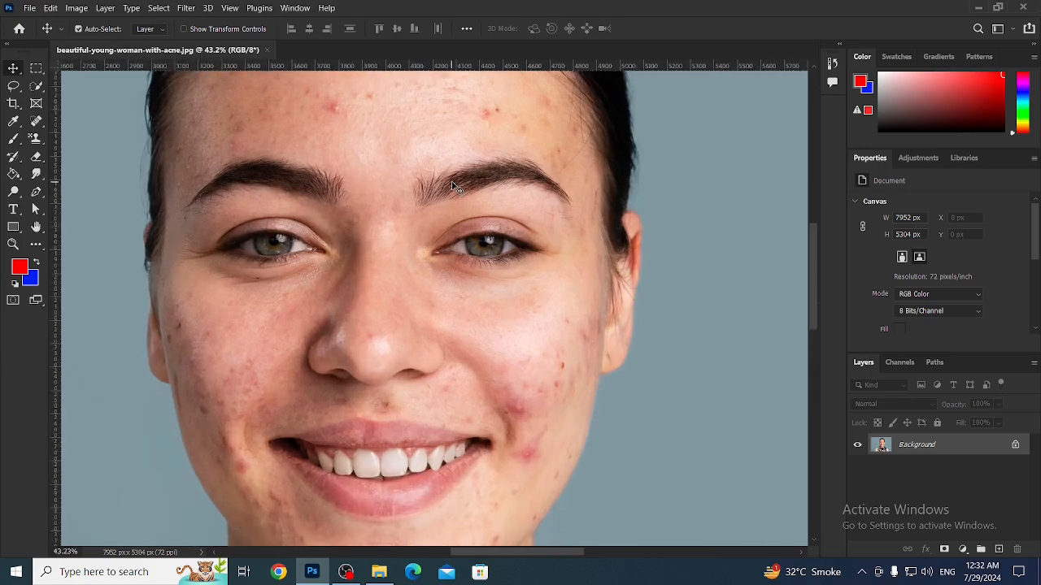
scroll(454, 187, "up", 1, "alt")
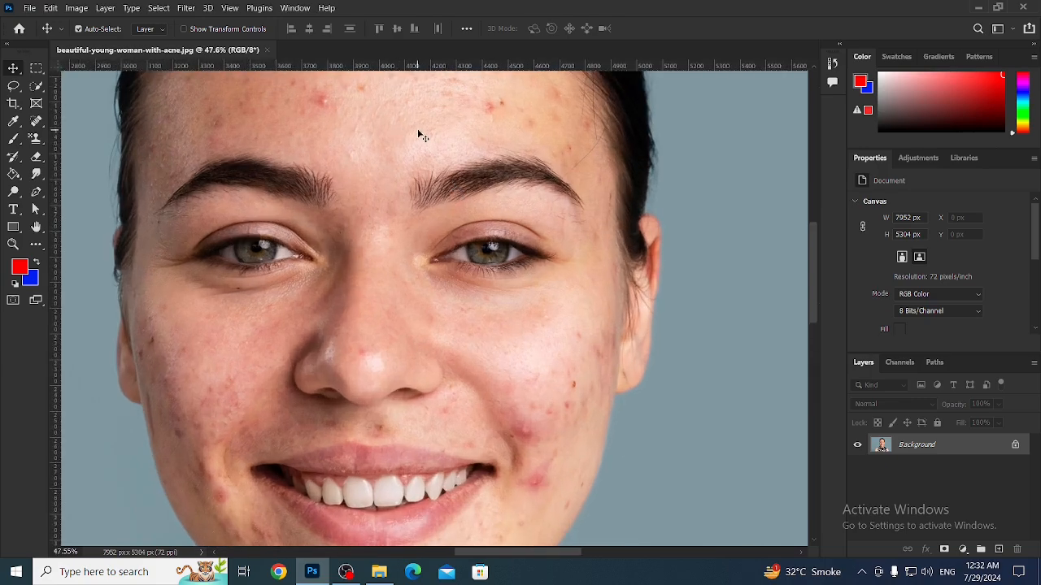
scroll(419, 135, "down", 4)
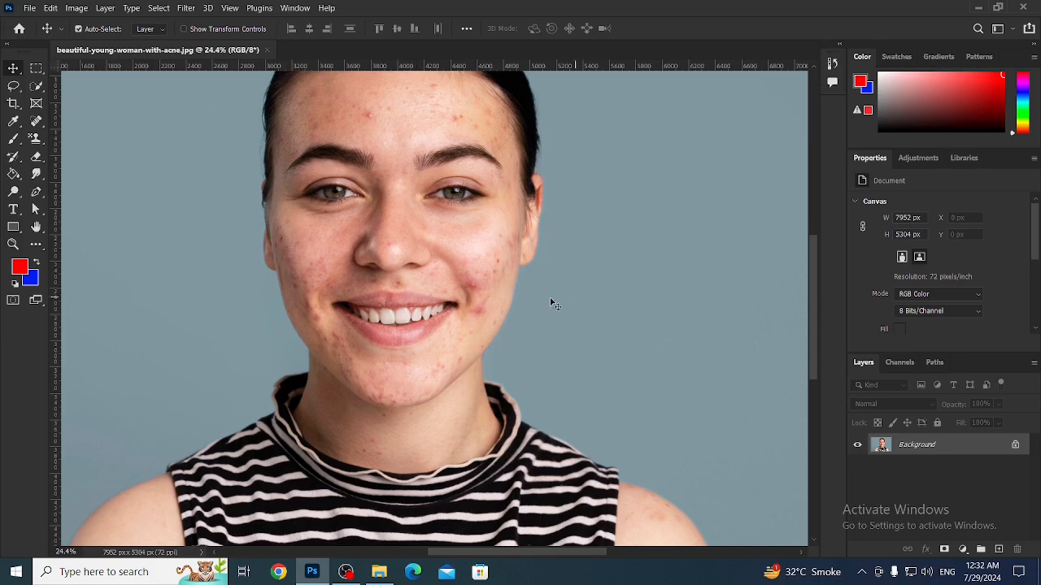
scroll(540, 413, "up", 2)
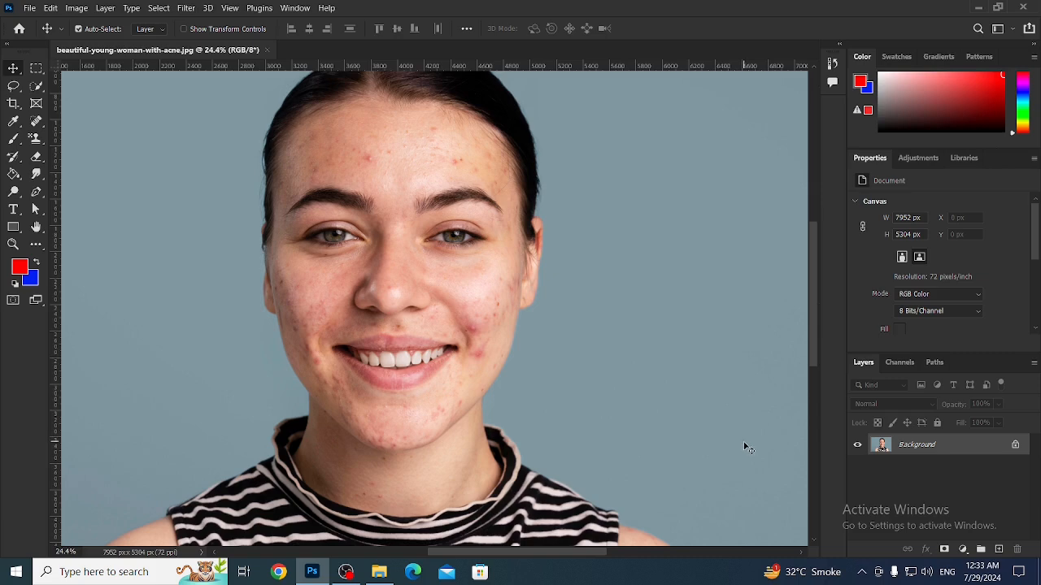
Duplicate the Background layer and add a Black & White adjustment with Reds at -67 and Yellows at -33
key("ctrl+j")
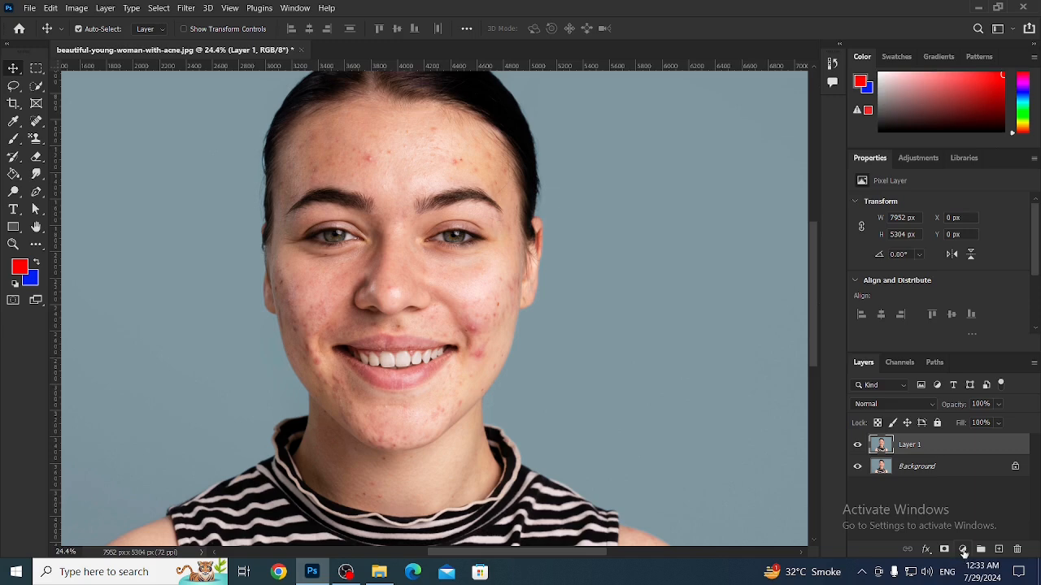
left_click(963, 550)
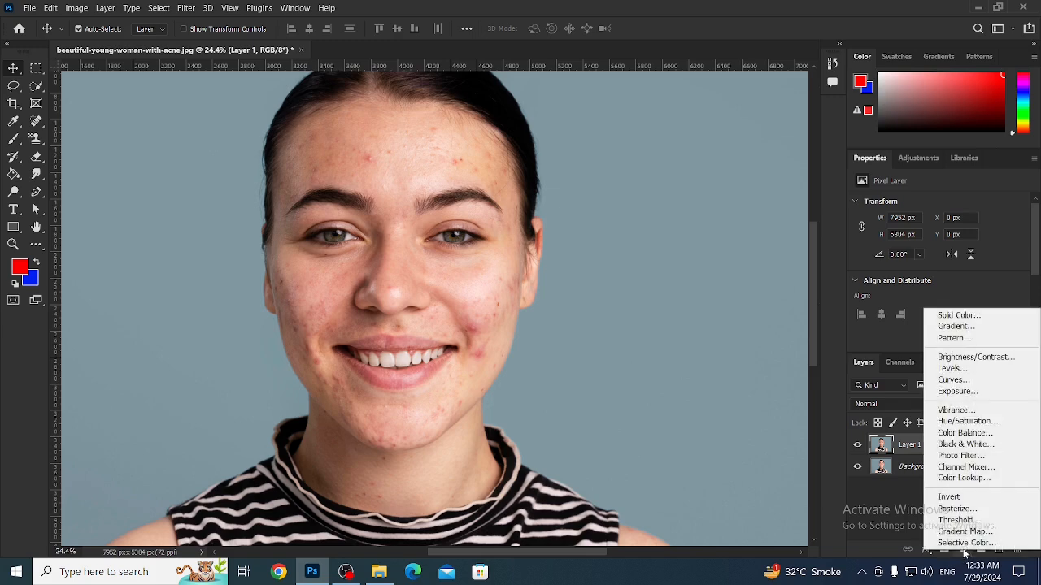
left_click(972, 447)
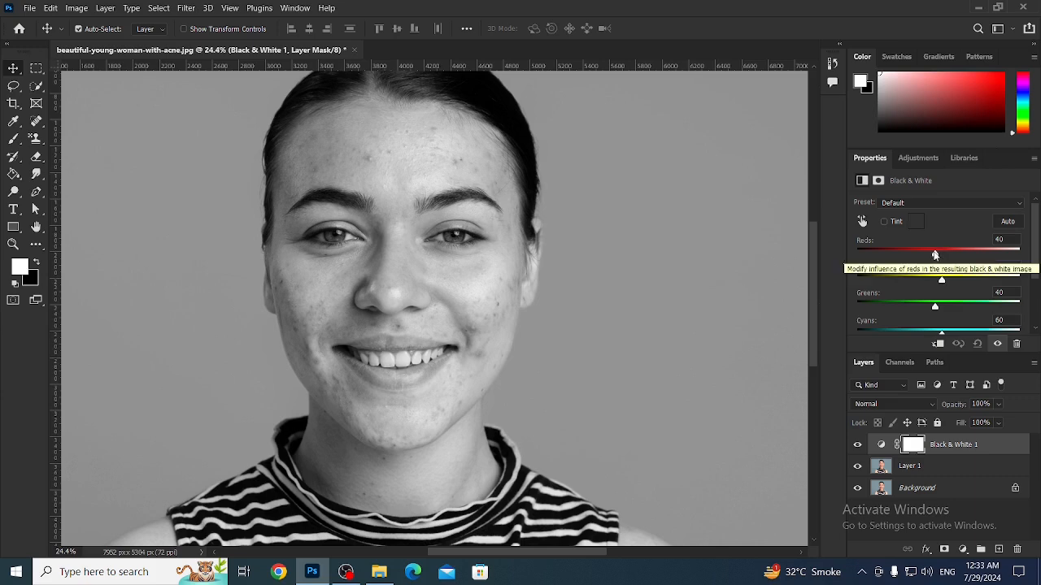
left_click_drag(934, 255, 915, 282)
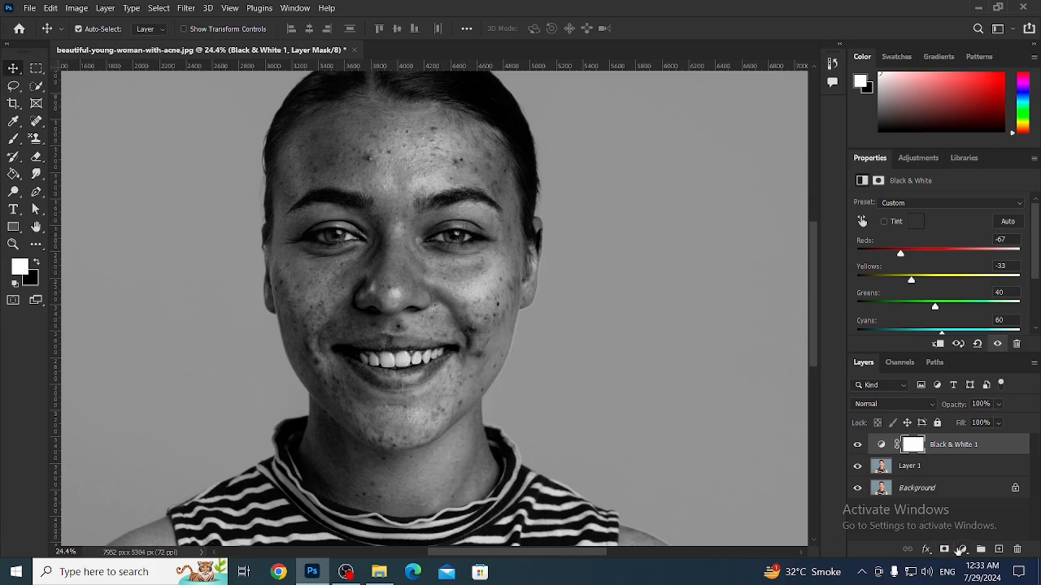
Add a Levels adjustment layer with the shadow input at 12 and the midtones at 1.03
left_click(962, 551)
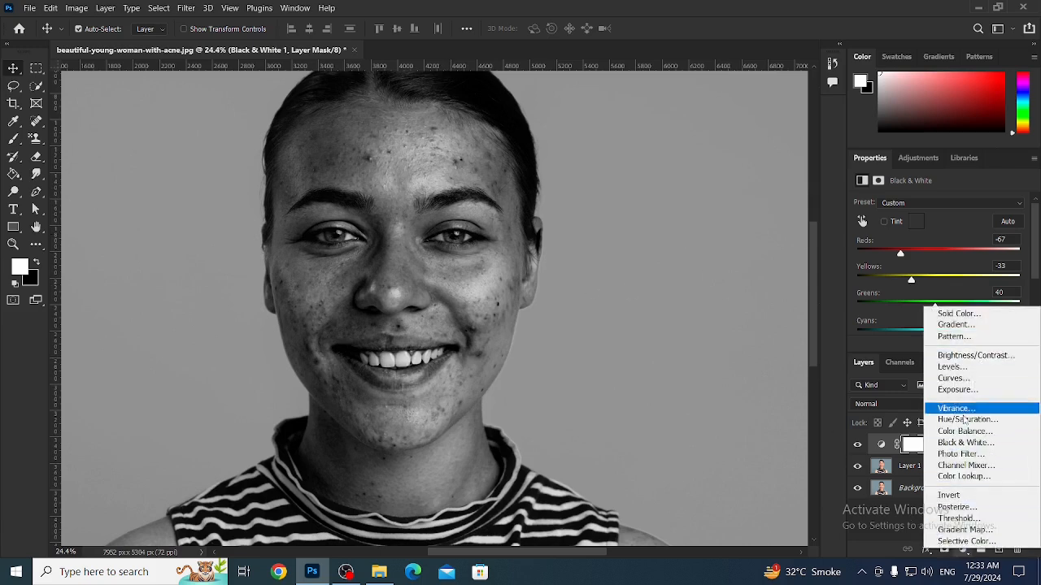
left_click(967, 366)
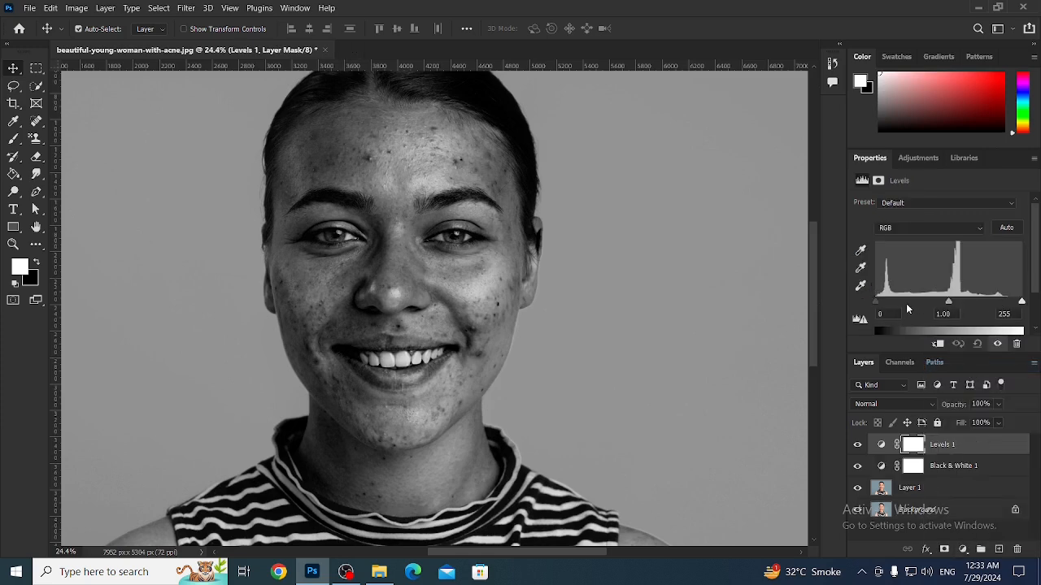
left_click_drag(876, 301, 883, 303)
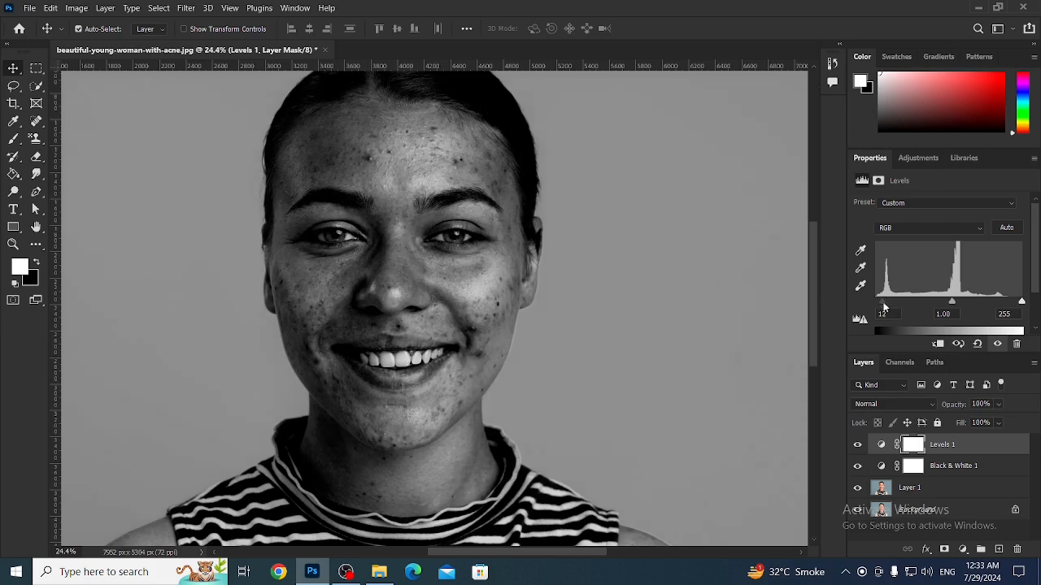
left_click_drag(953, 301, 950, 304)
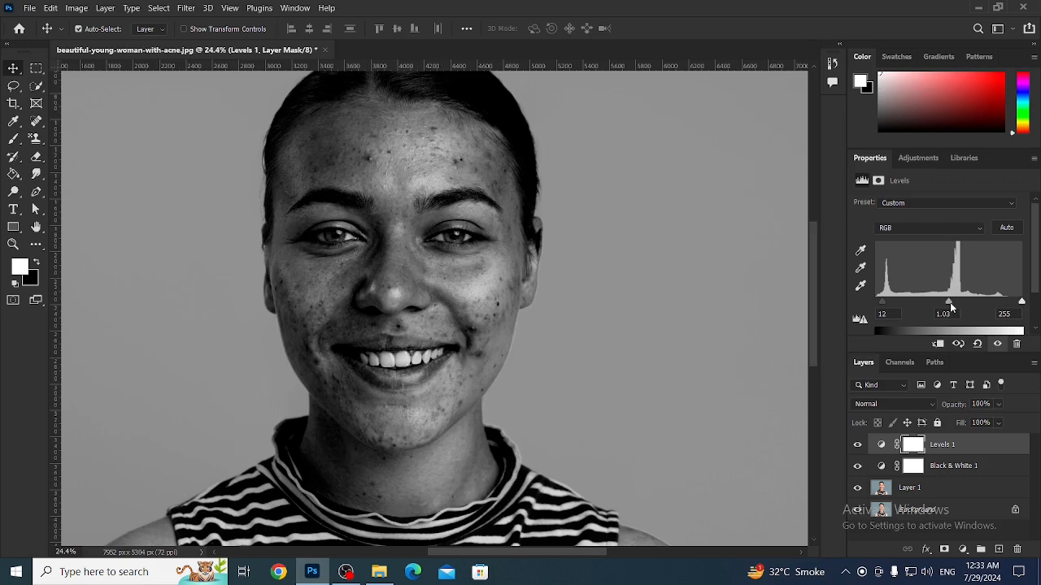
Create an empty layer directly above Layer 1 and activate the Spot Healing Brush
left_click(932, 490)
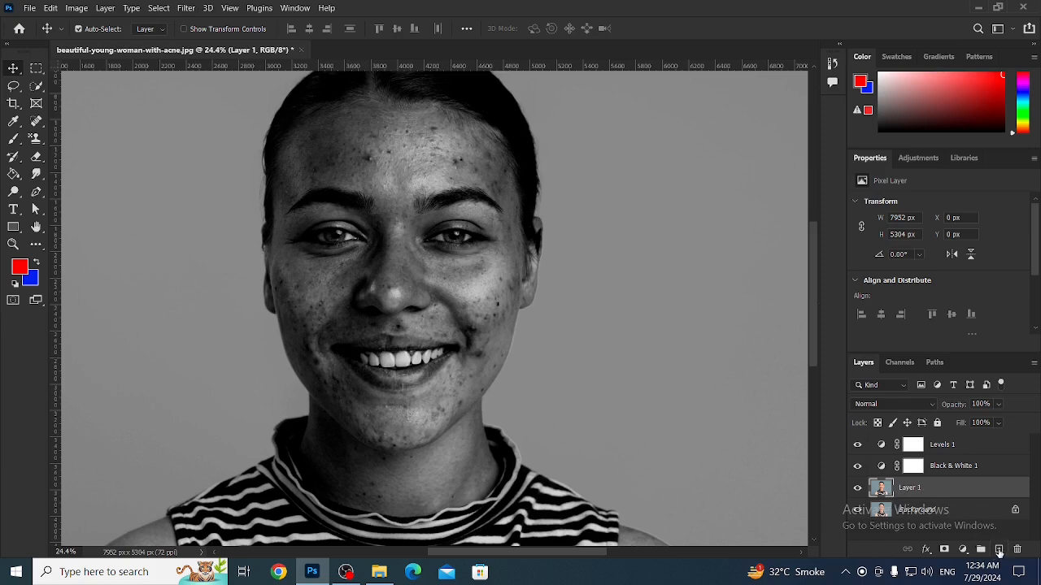
left_click(998, 550)
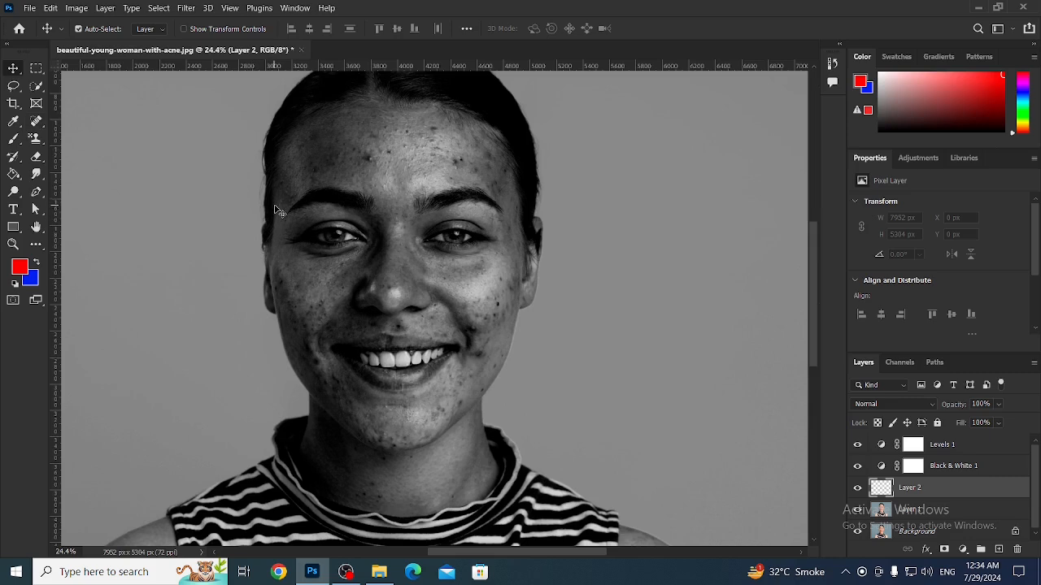
key("j")
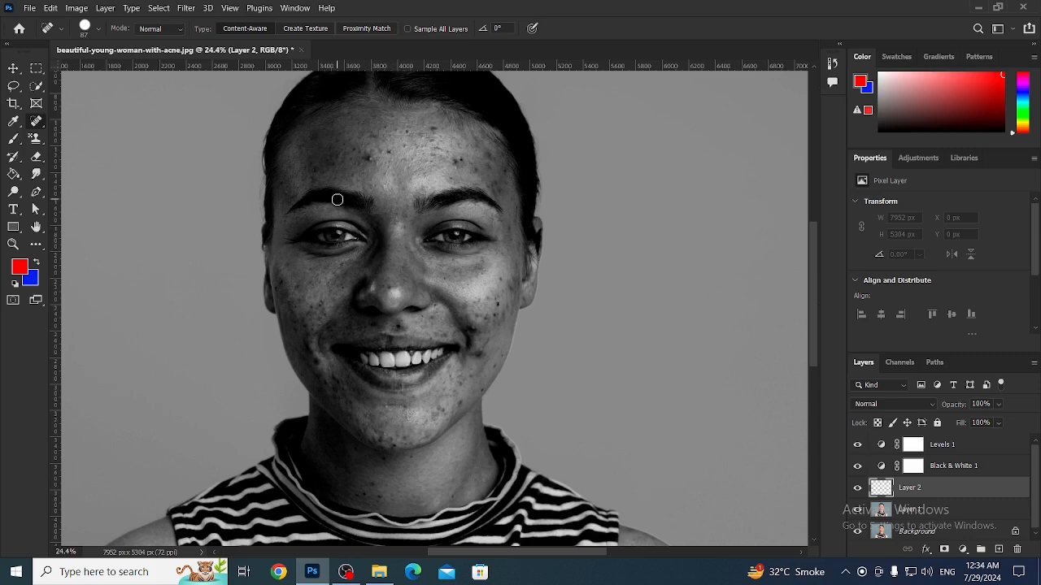
Try the Spot Healing Brush on a forehead blemish and turn on Sample All Layers
scroll(382, 169, "up", 1)
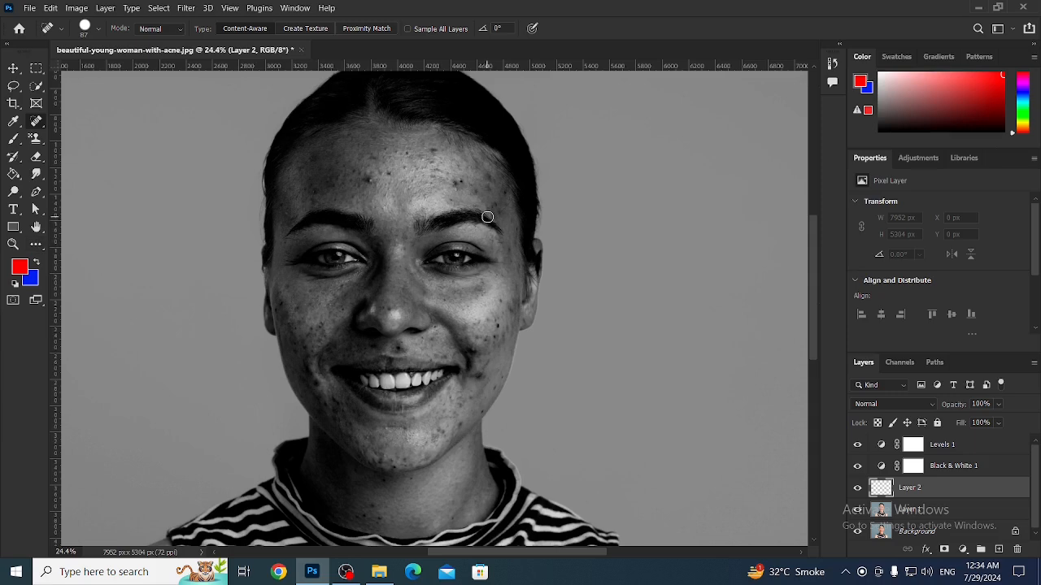
key("z")
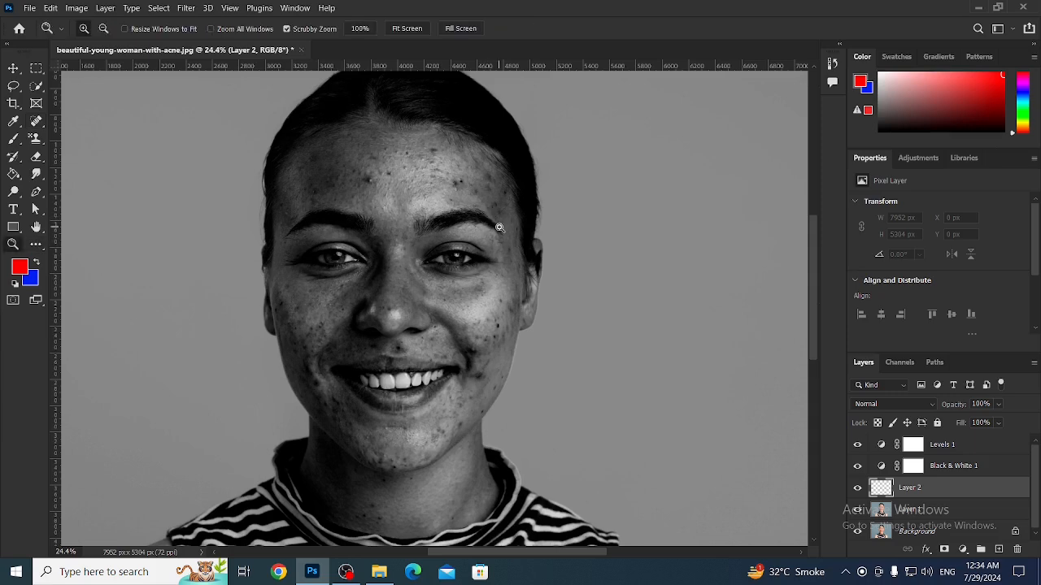
left_click(442, 213)
left_click(442, 213)
left_click(441, 209)
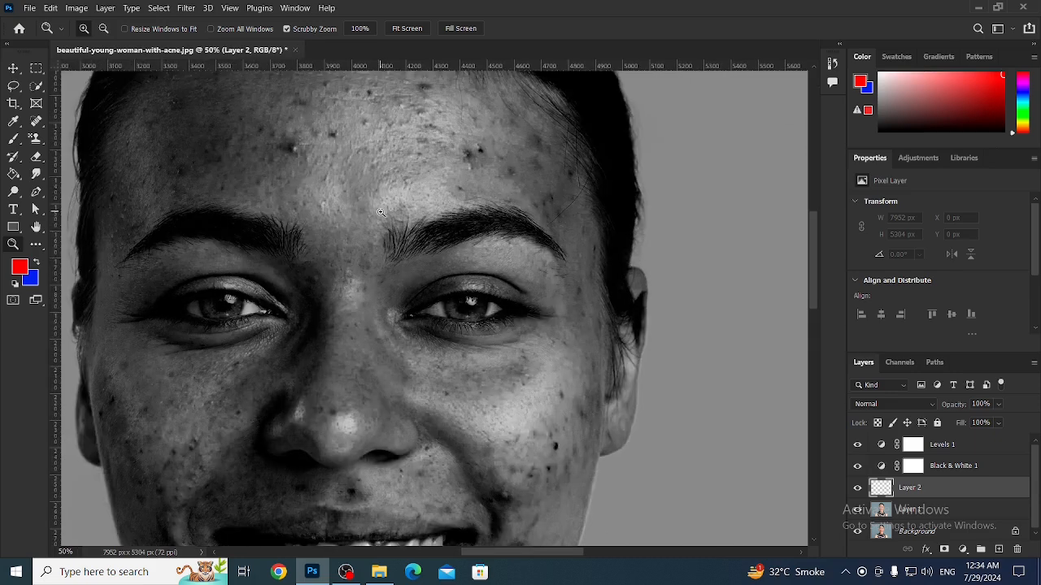
left_click_drag(362, 191, 445, 217)
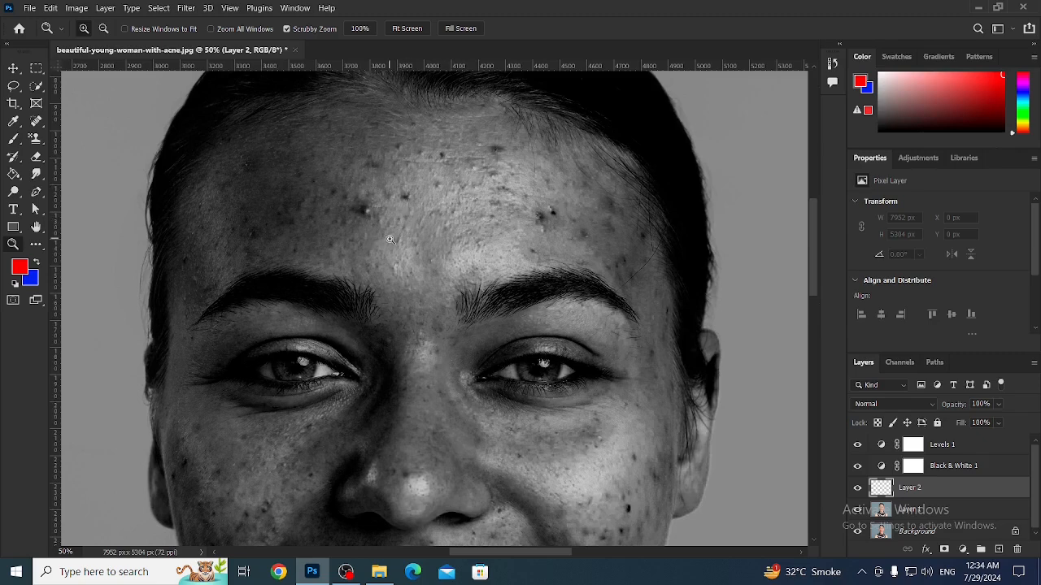
key("j")
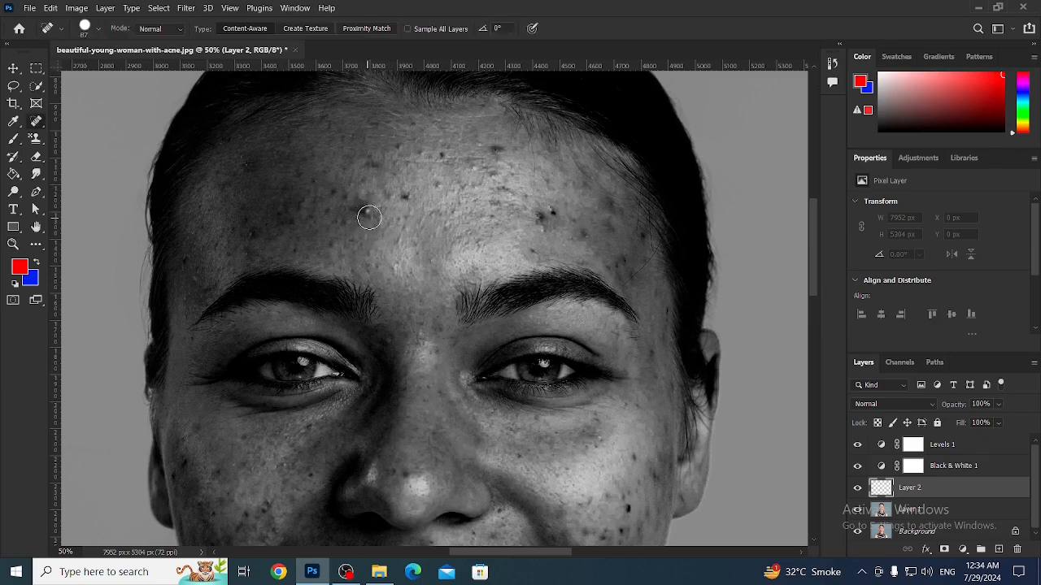
left_click(368, 217)
left_click(407, 28)
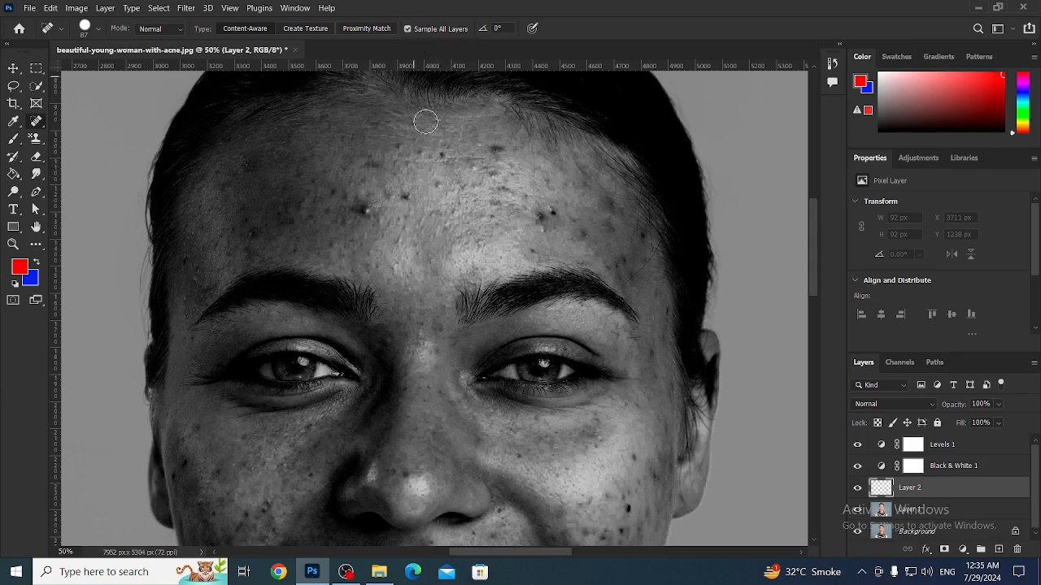
Heal the most prominent dark spots across the forehead on Layer 2 with the 87 px Spot Healing Brush
left_click(411, 197)
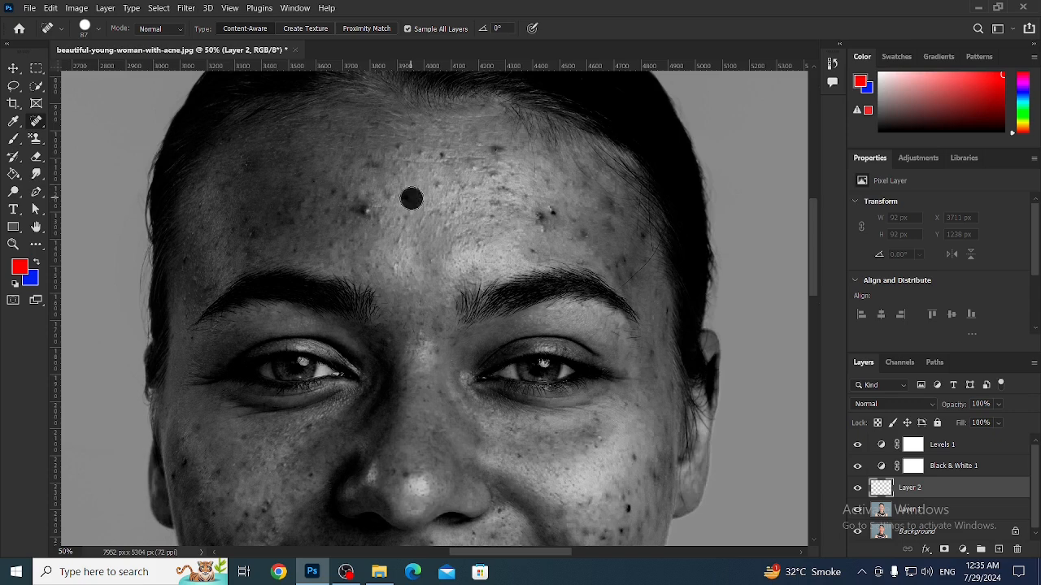
left_click(365, 213)
left_click(434, 186)
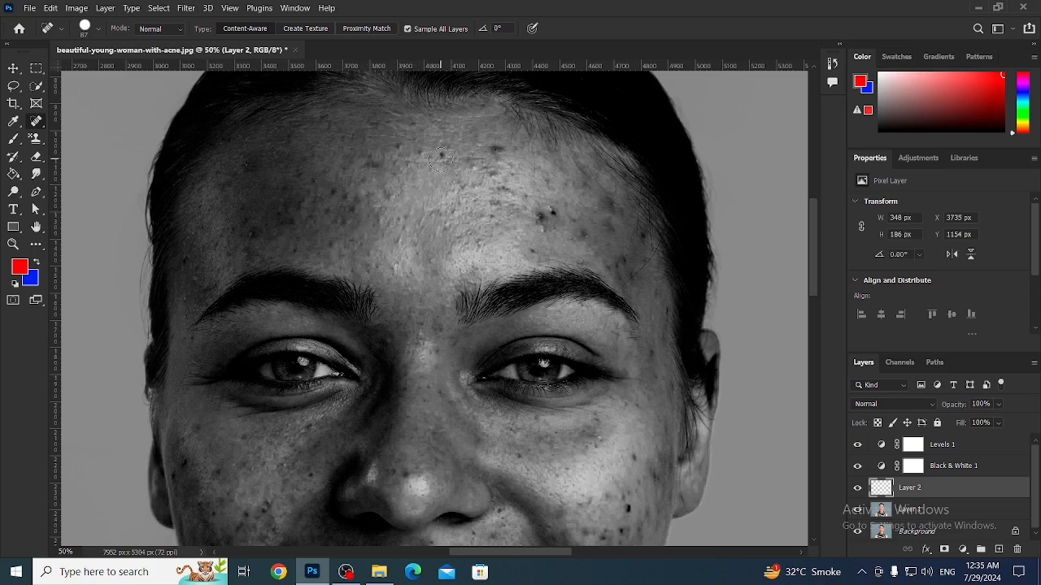
left_click(440, 157)
left_click(419, 155)
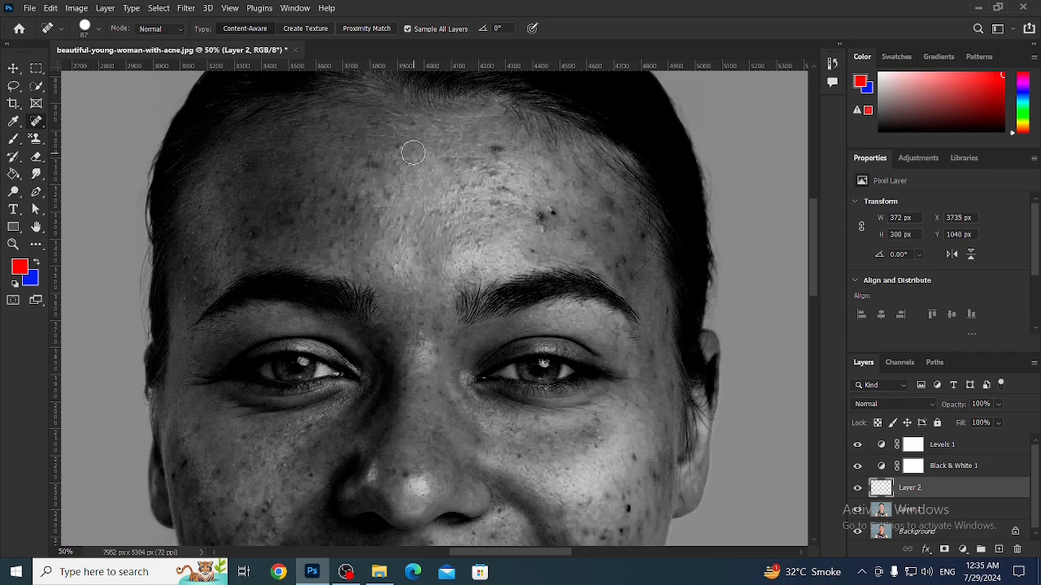
left_click(407, 145)
left_click(551, 209)
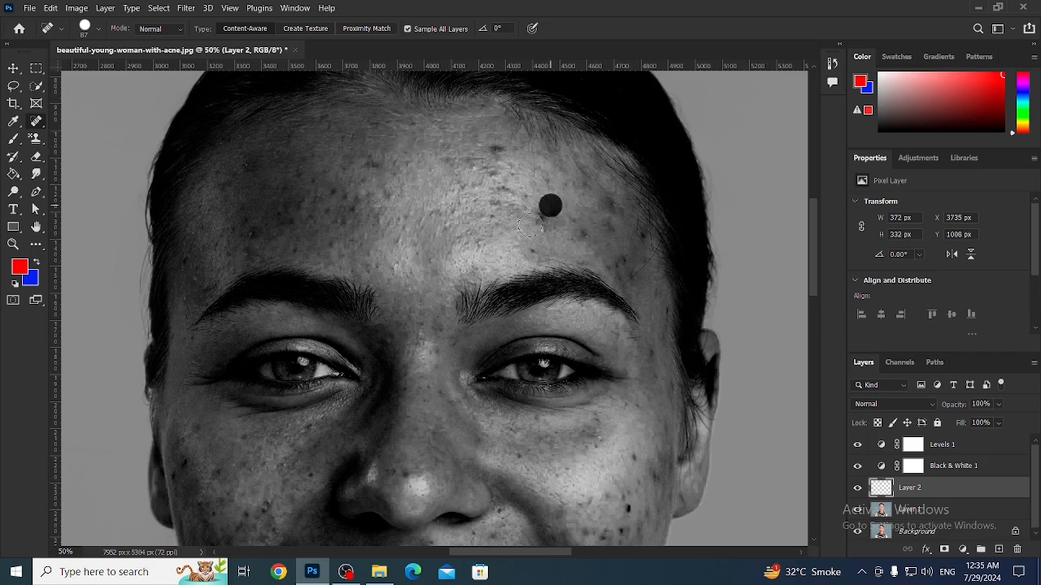
left_click(537, 223)
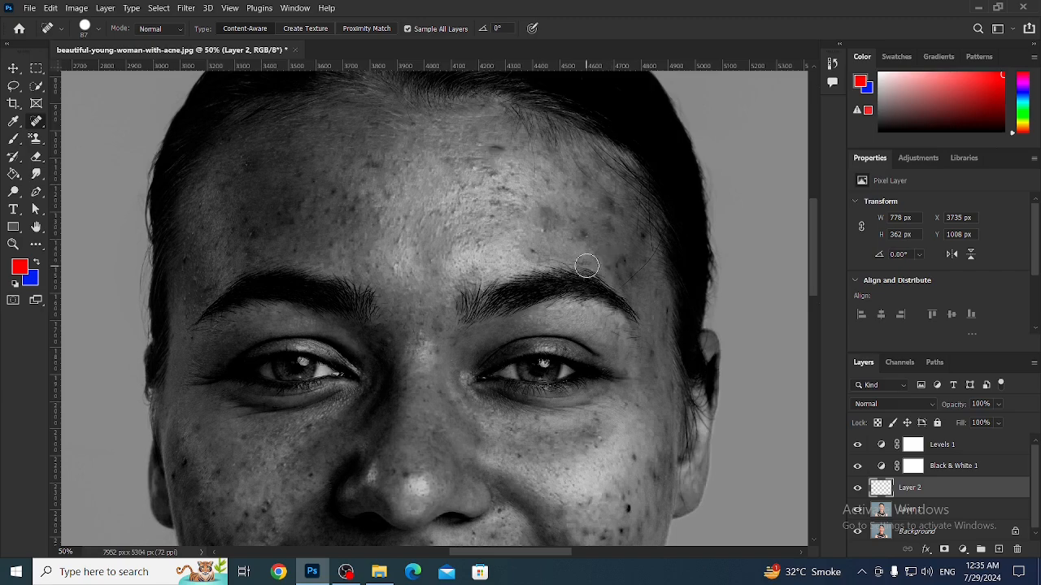
Reduce the healing brush to 41 px and heal the small spots across the middle and brightly lit side of the forehead
scroll(589, 252, "down", 1)
left_click_drag(523, 162, 513, 167)
scroll(504, 170, "up", 1)
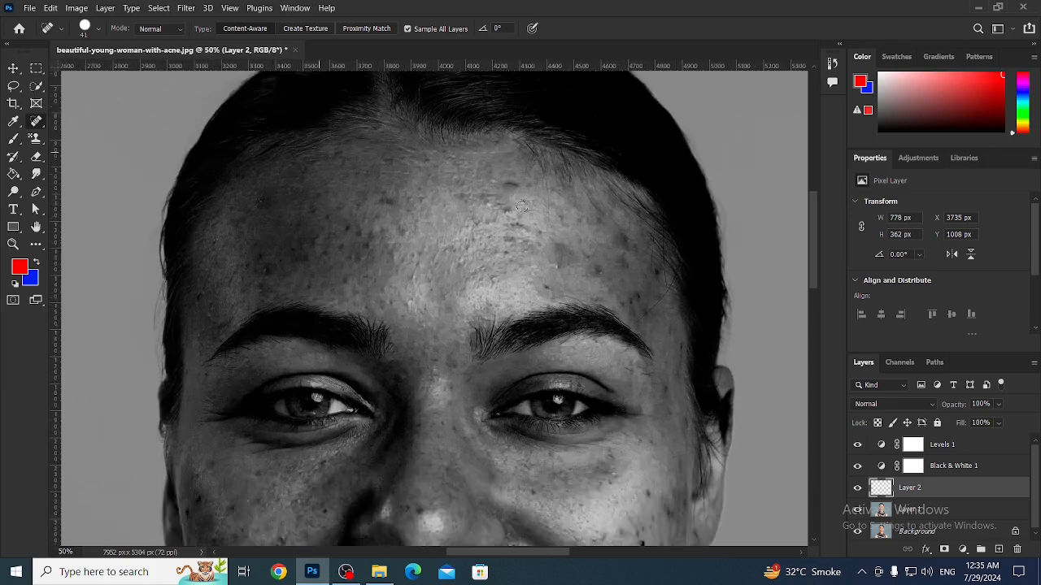
scroll(549, 219, "up", 1)
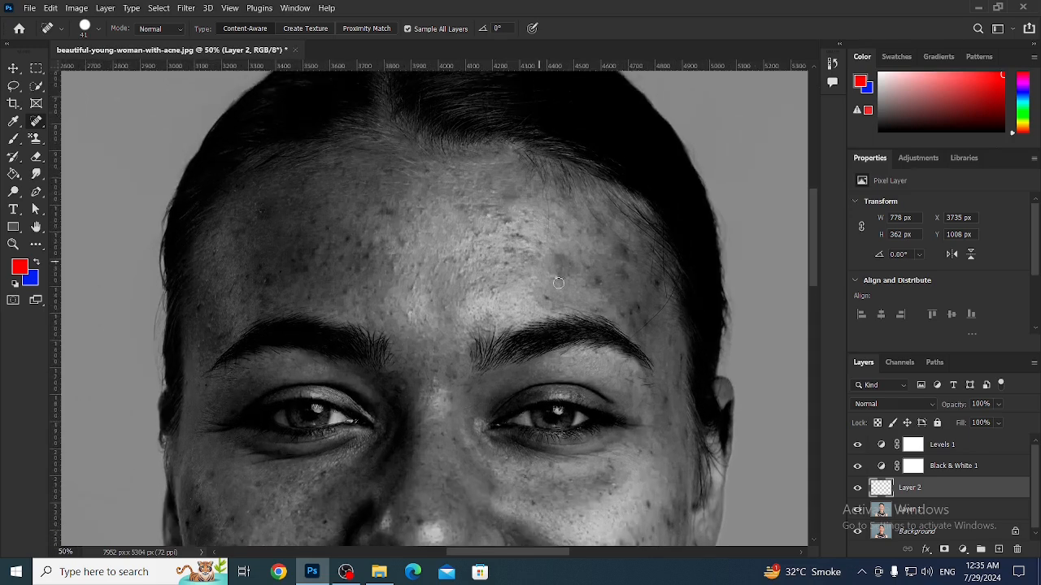
left_click(567, 278)
left_click(600, 282)
left_click(505, 216)
left_click(508, 223)
left_click(524, 251)
left_click(513, 234)
left_click(540, 248)
left_click(516, 241)
Heal the small dark spots on the shaded side of the forehead and above its eyebrow with the 41 px brush
left_click(413, 244)
left_click(387, 208)
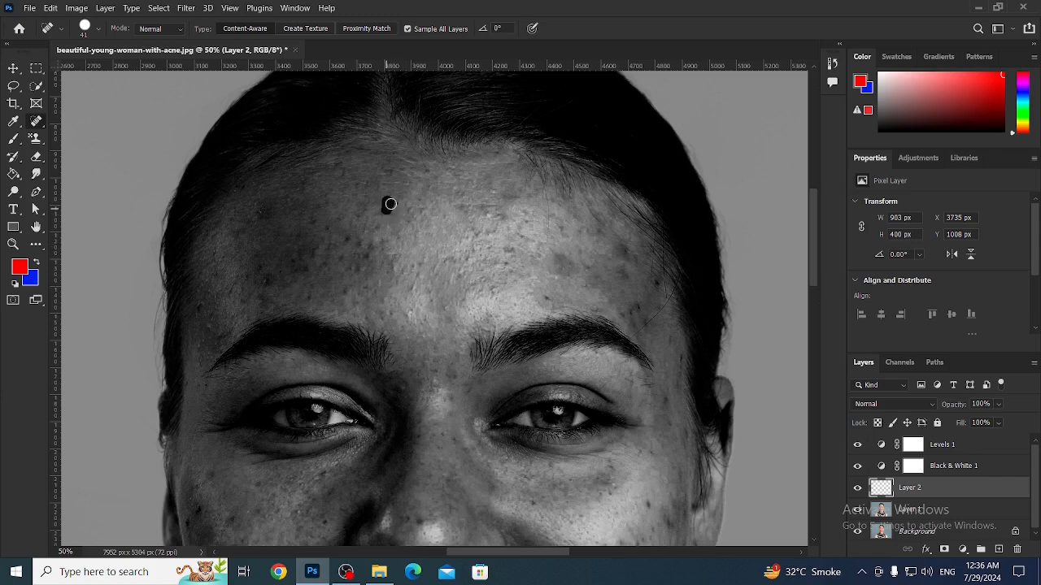
left_click(358, 240)
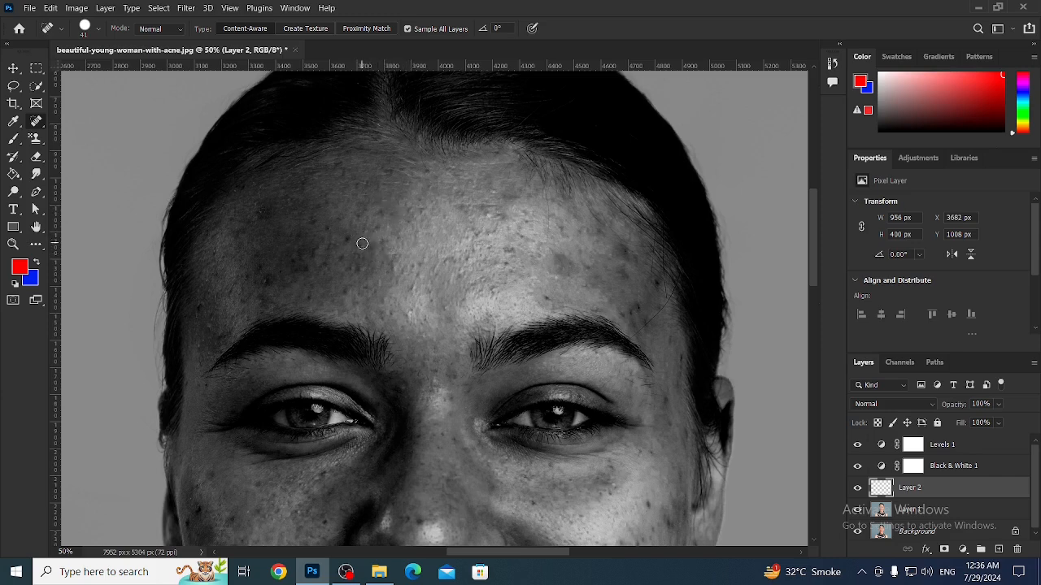
left_click(418, 267)
left_click(408, 313)
left_click(343, 257)
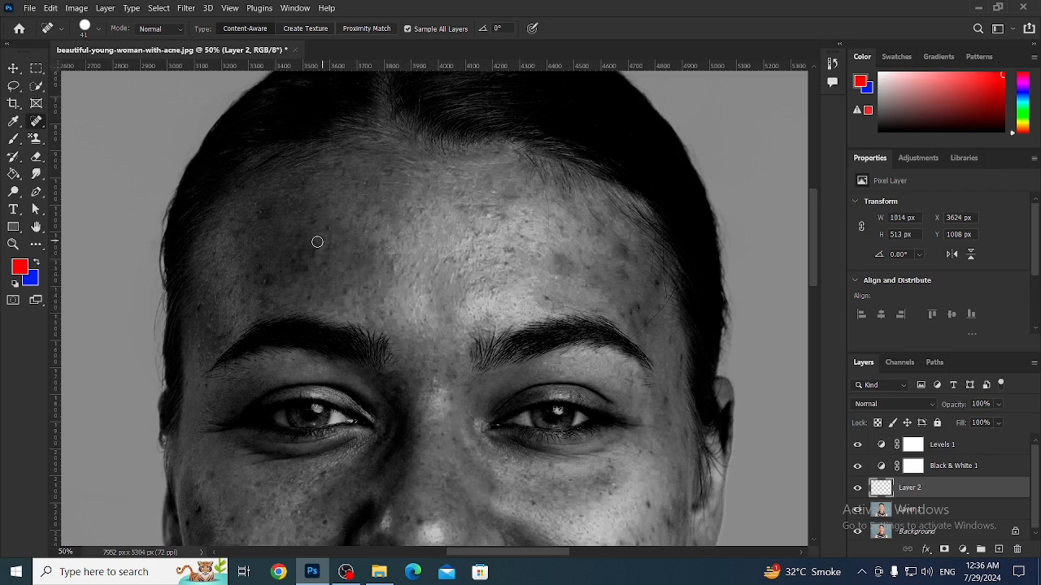
left_click(268, 283)
left_click(258, 305)
left_click(334, 250)
left_click(316, 270)
left_click(362, 238)
left_click(443, 258)
Enlarge the healing brush to 78 px and remove the spots on the upper forehead just below the hairline
left_click_drag(436, 233, 449, 234)
scroll(463, 238, "up", 3)
left_click(510, 216)
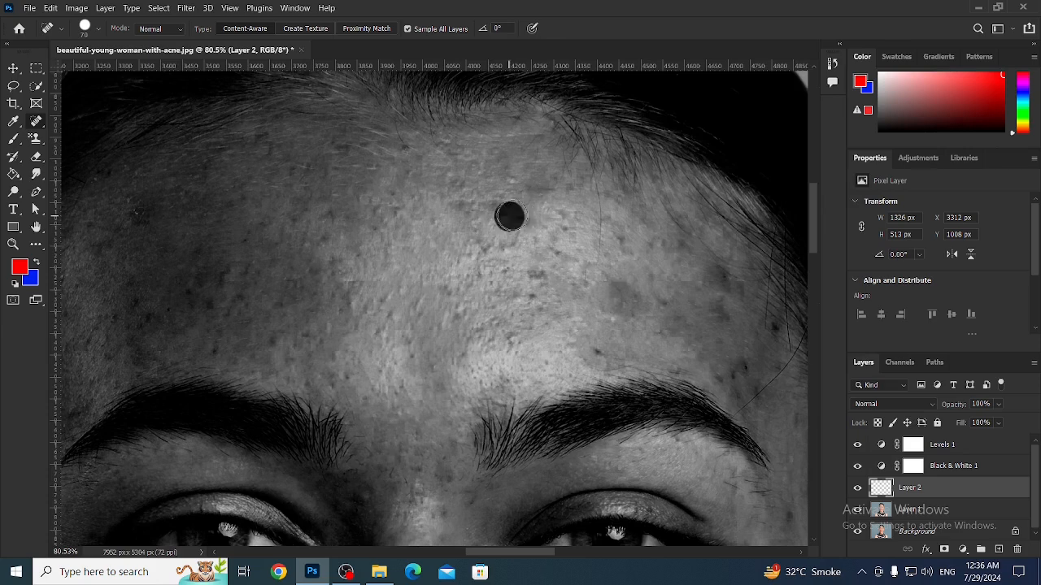
left_click(521, 175)
left_click(496, 181)
left_click(439, 174)
left_click(393, 163)
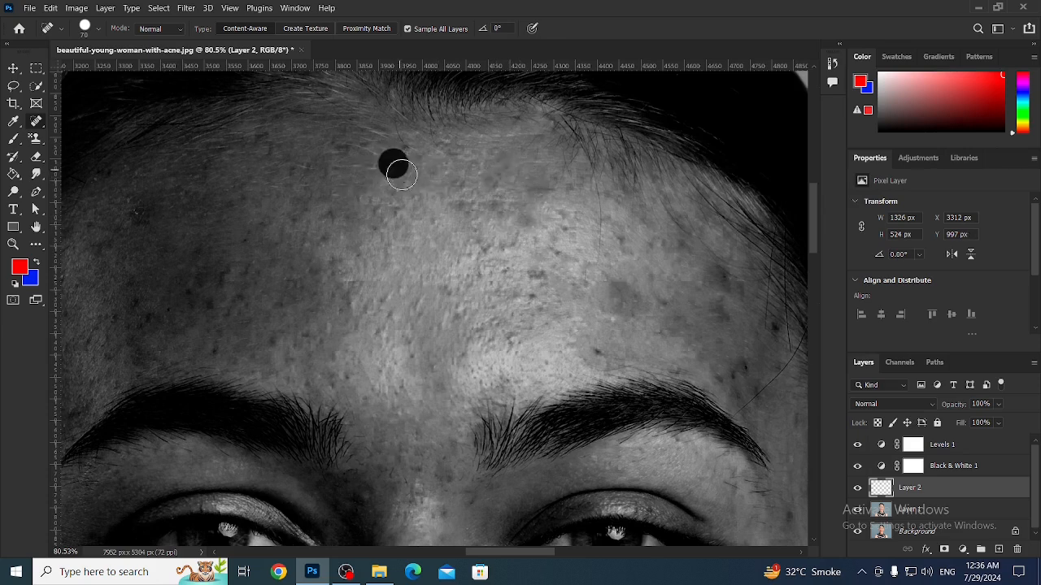
left_click(405, 162)
Heal the dark spots above the brightly lit eyebrow and out towards the temple on Layer 2
left_click(521, 301)
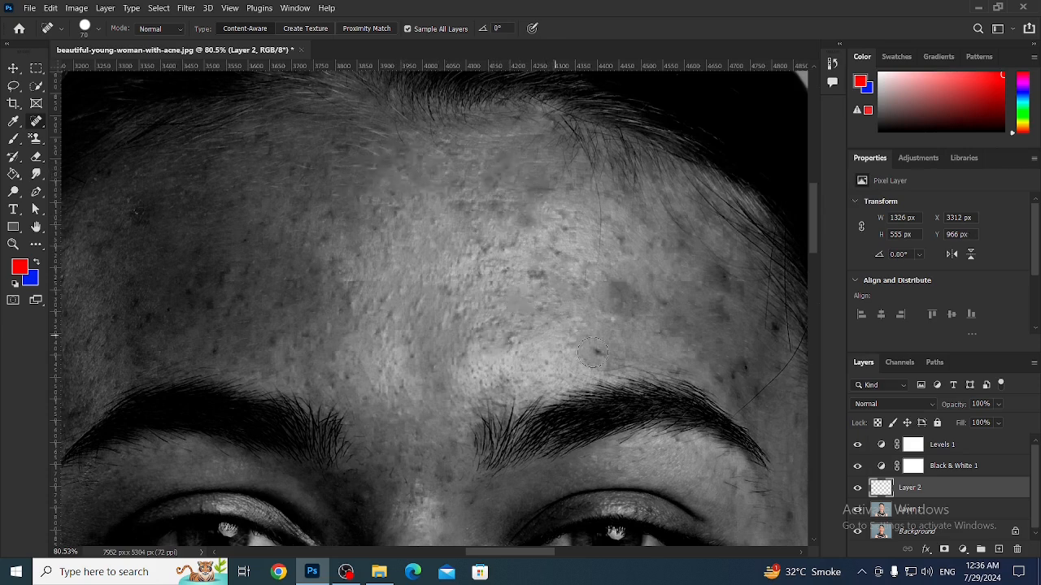
left_click(599, 353)
left_click(551, 281)
left_click(728, 289)
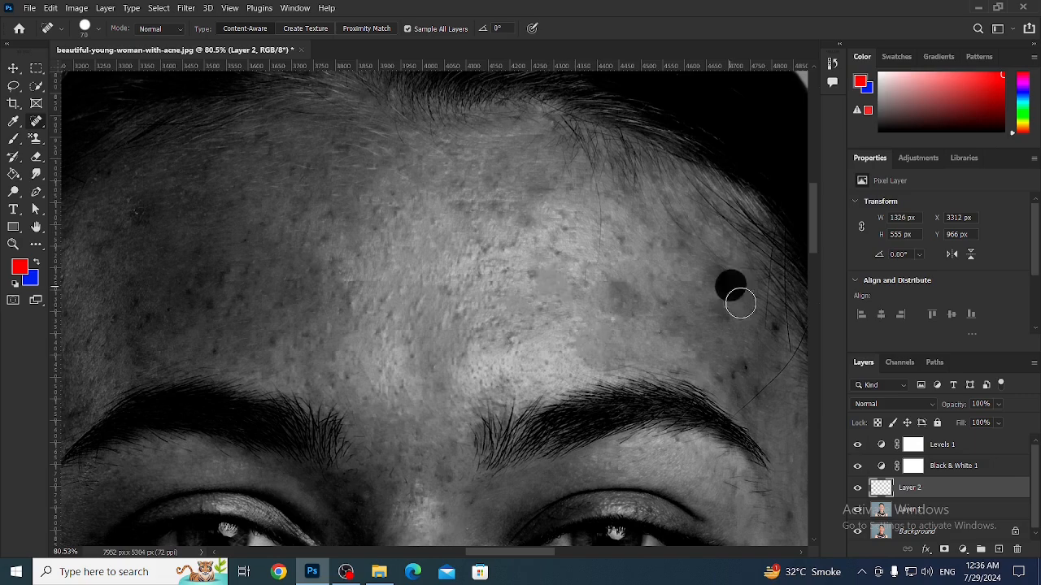
left_click(736, 370)
left_click(736, 370)
left_click(769, 326)
Heal the stray hair and marks at the lit temple and beside the outer corner of that eye
scroll(585, 317, "down", 3)
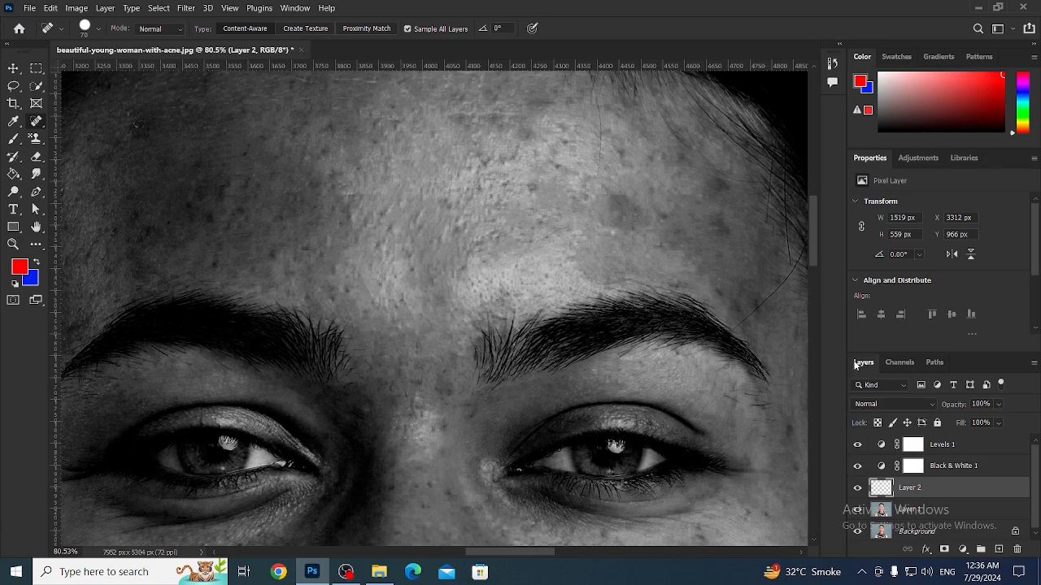
left_click(739, 293)
left_click(759, 309)
left_click(798, 334)
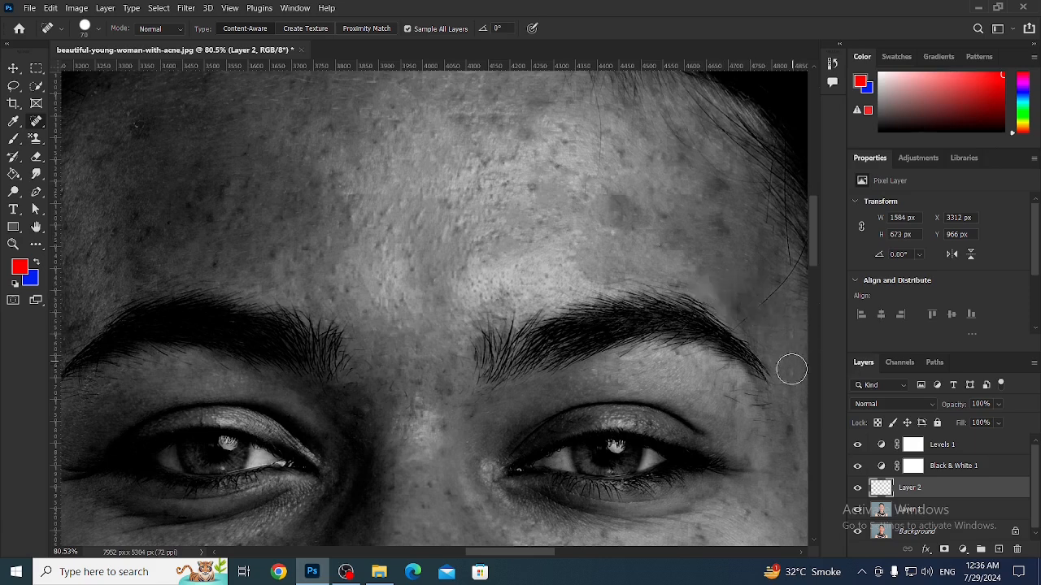
left_click(790, 422)
Heal the blemishes between the eyebrows and the remaining spots on the shaded side of the forehead and temple
scroll(739, 381, "down", 3)
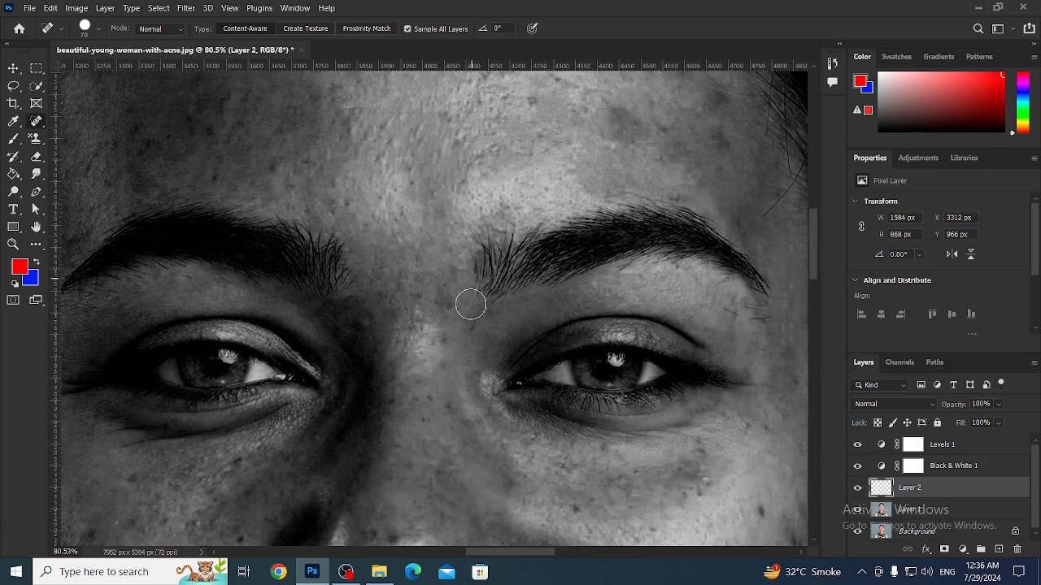
left_click(425, 327)
scroll(350, 227, "down", 2)
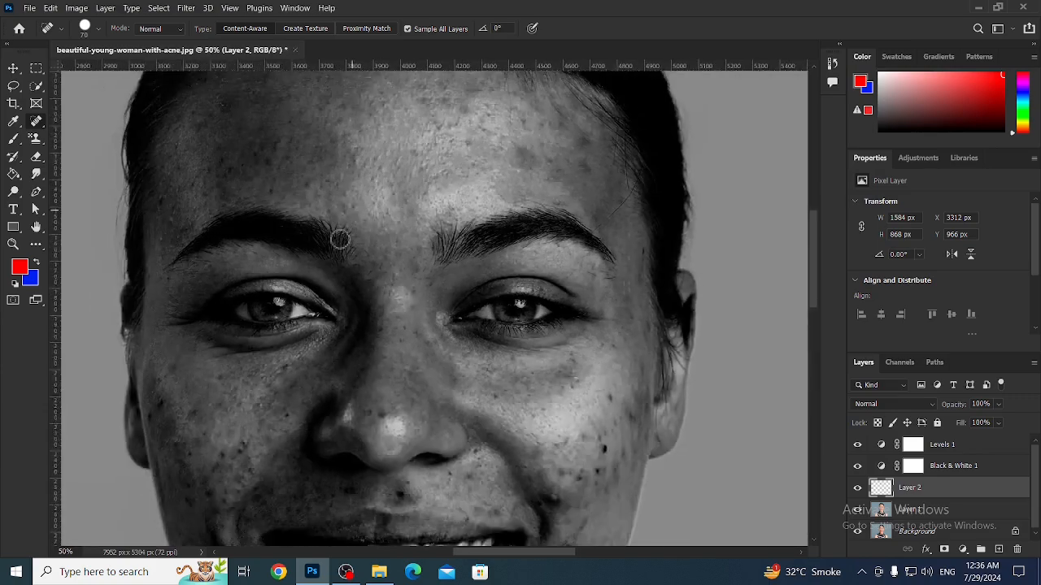
scroll(339, 239, "up", 6)
left_click(390, 355)
left_click(286, 422)
scroll(446, 333, "down", 3)
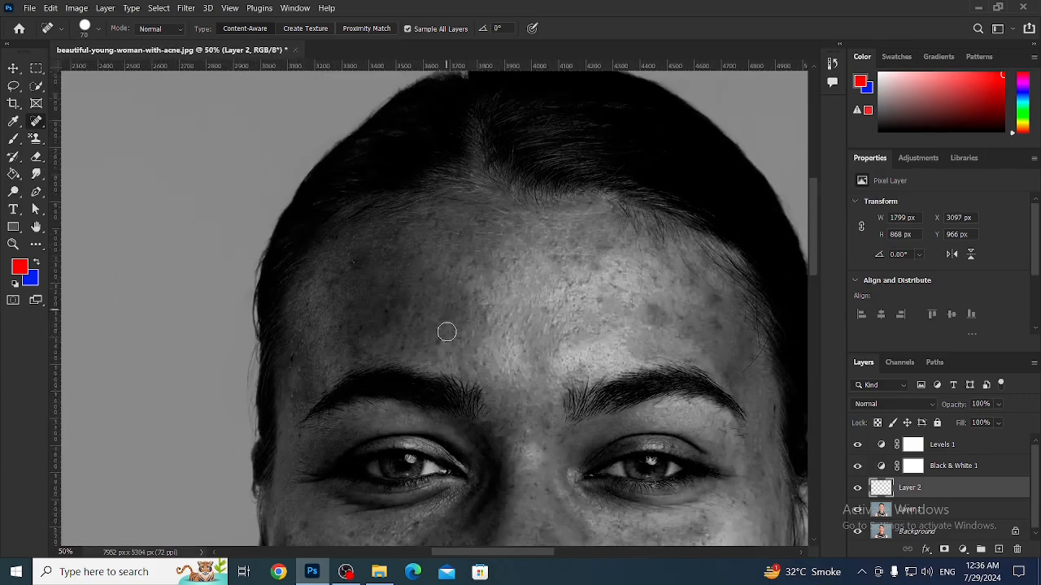
left_click(511, 304)
Heal the clusters of dark spots on the shaded cheek, from below the eye down to the side of the face
scroll(490, 333, "down", 2)
left_click(368, 428)
left_click(296, 415)
left_click(287, 457)
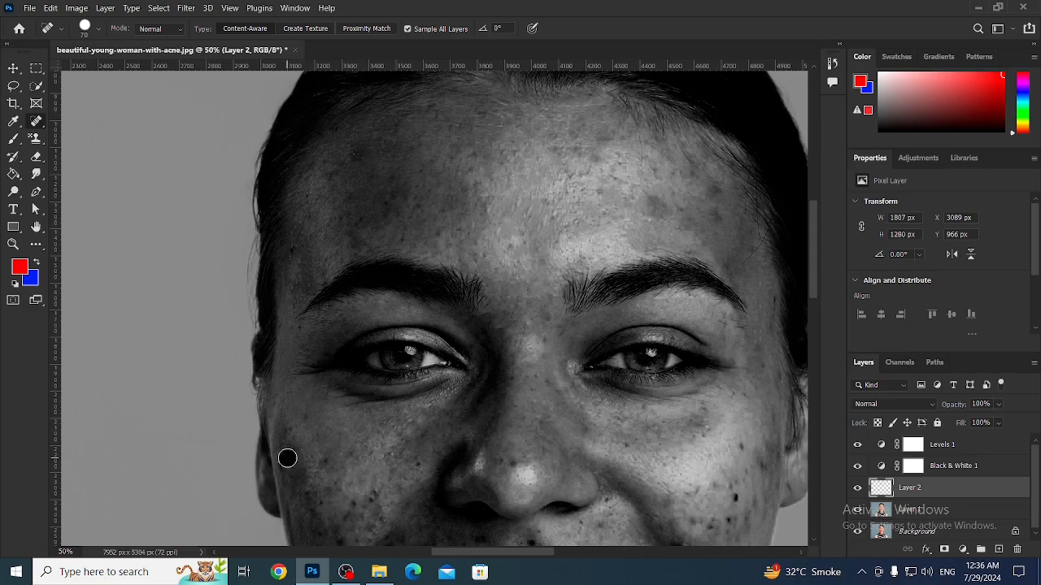
scroll(361, 442, "down", 3)
left_click(363, 414)
left_click_drag(381, 414, 339, 444)
left_click_drag(352, 423, 346, 459)
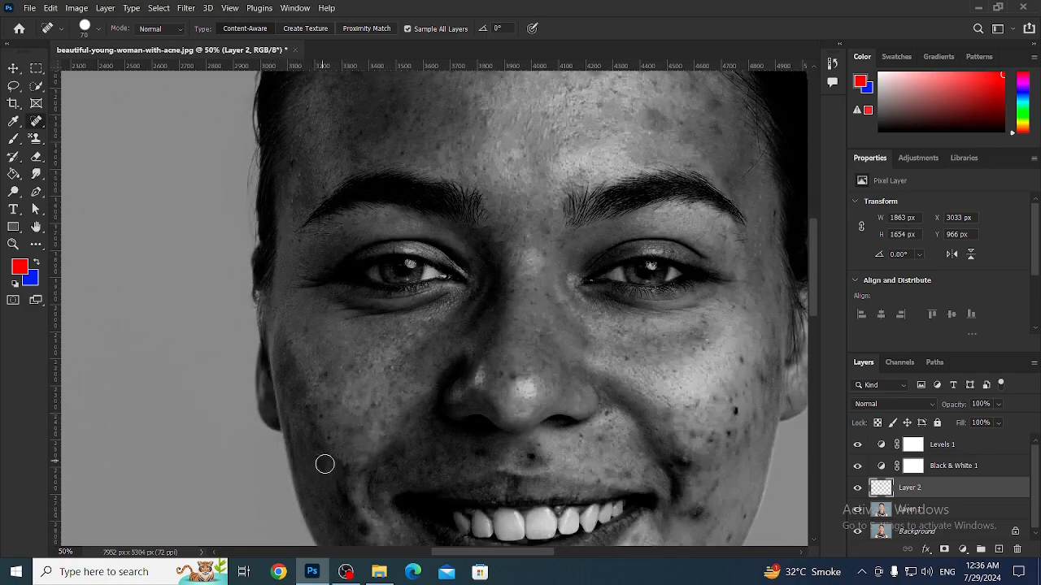
left_click(321, 389)
Heal the dark spot above the upper lip and the blemishes from the shaded mouth corner down to the jaw
scroll(318, 414, "down", 2)
left_click(537, 401)
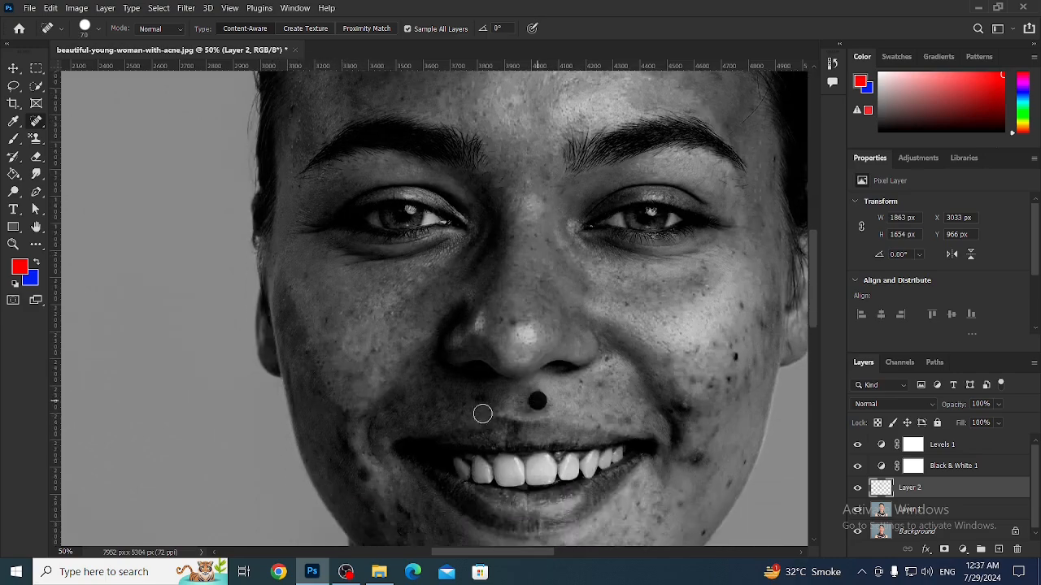
left_click(371, 476)
scroll(415, 487, "down", 2)
left_click(402, 479)
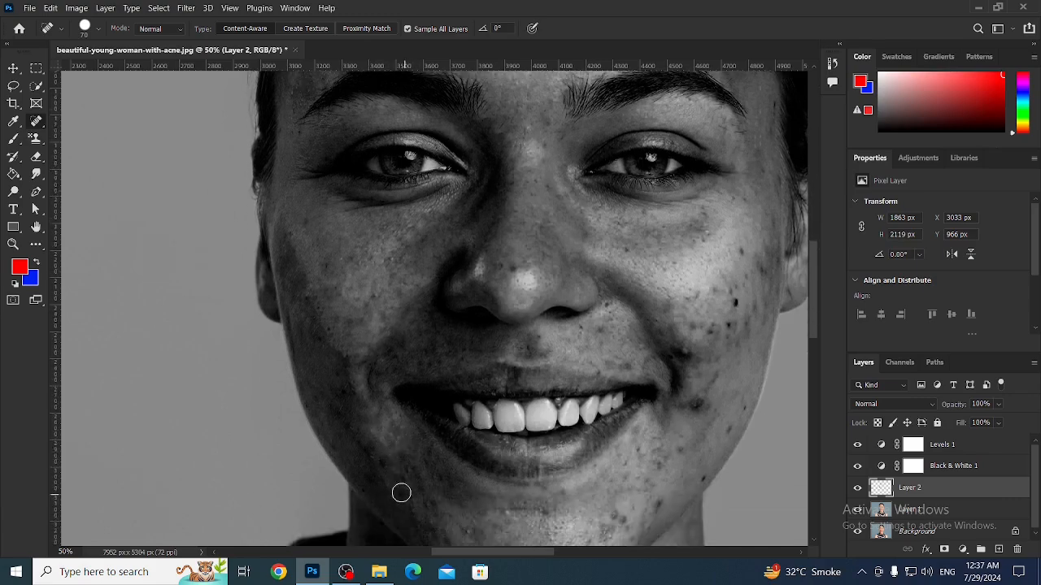
left_click(378, 452)
left_click(356, 440)
Heal the spots along the shaded jawline and across the chin with the 78 px brush
scroll(458, 401, "down", 4)
left_click(457, 437)
left_click(398, 385)
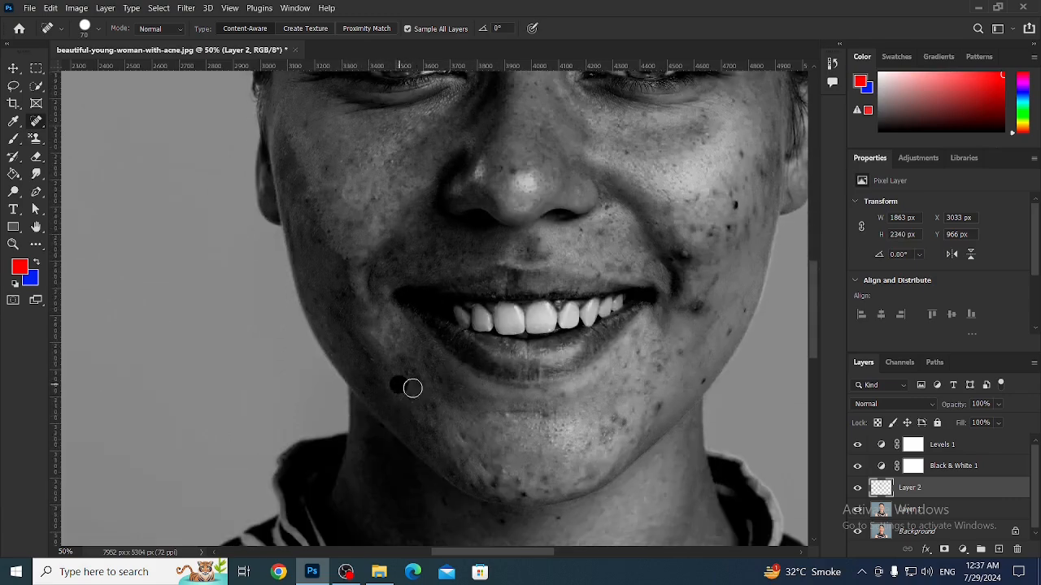
left_click(496, 482)
left_click(524, 494)
left_click(656, 408)
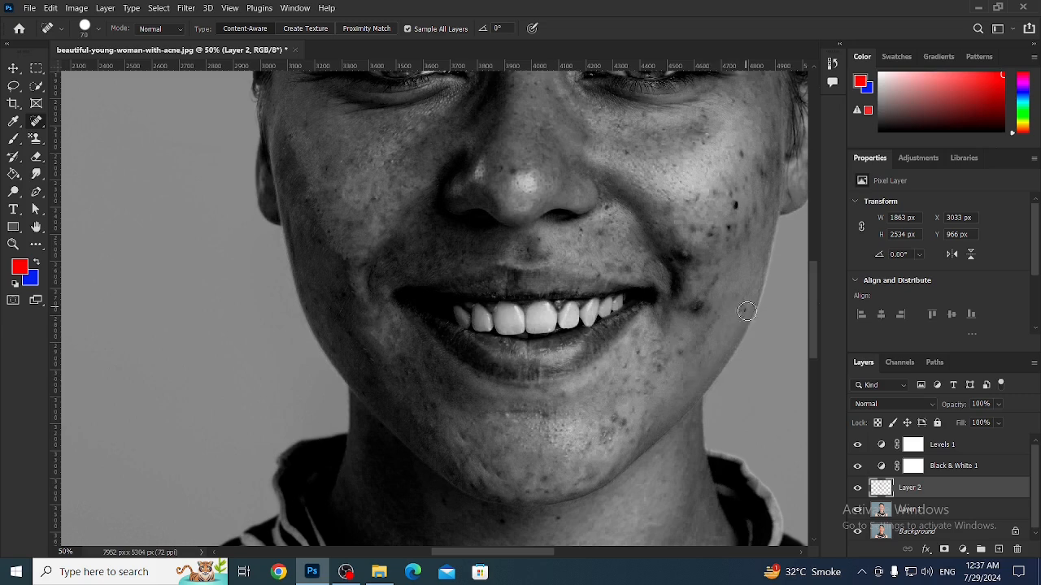
Heal the large dark spots beside the lit mouth corner and on that cheek, plus leftover marks around the upper lip
left_click(714, 286)
left_click(621, 261)
left_click(667, 254)
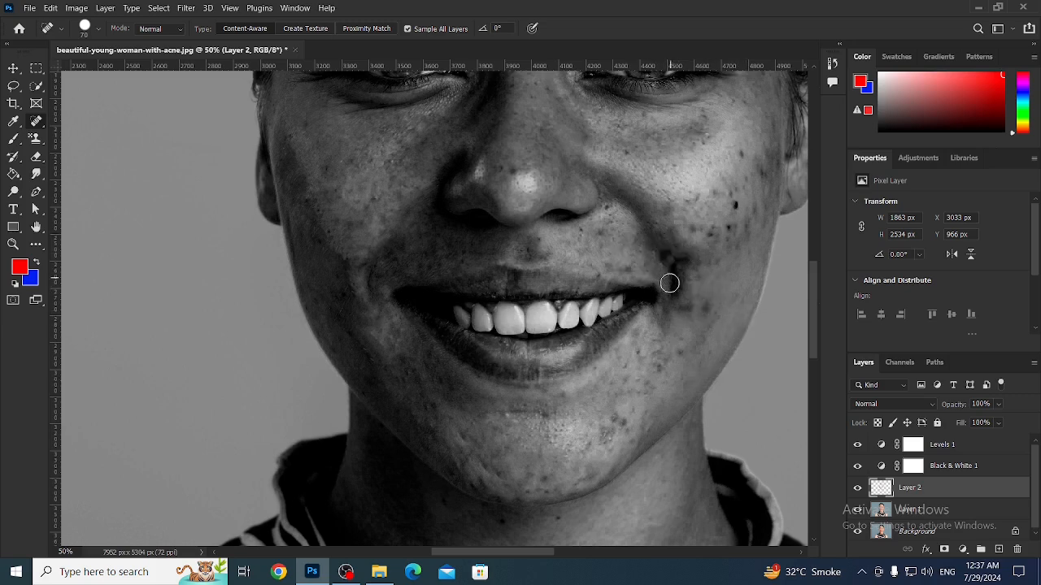
left_click(722, 213)
left_click(767, 163)
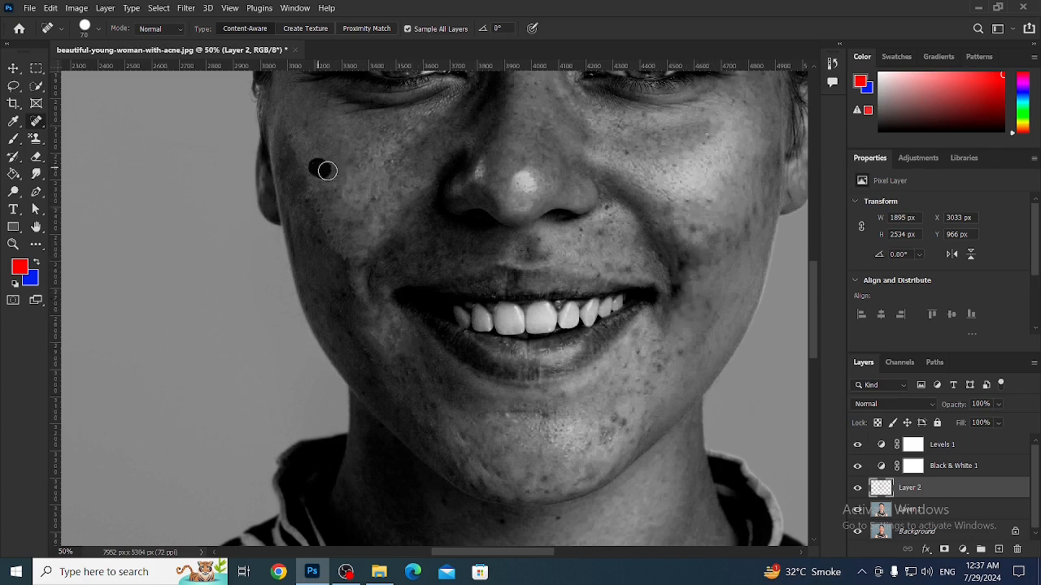
left_click(480, 231)
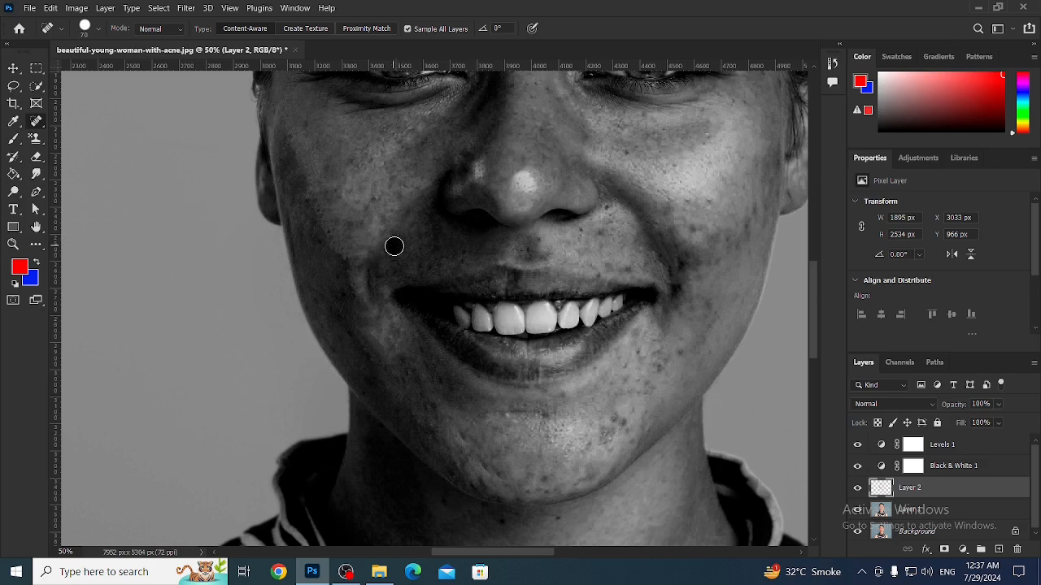
Heal the moles on the neck and the remaining spots on the chin
scroll(633, 368, "down", 4)
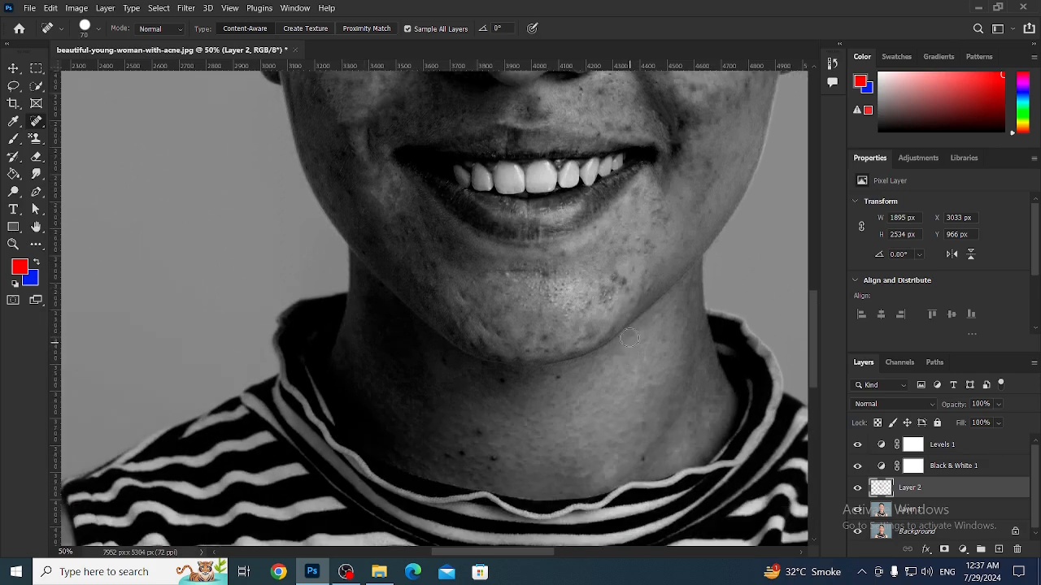
left_click(478, 432)
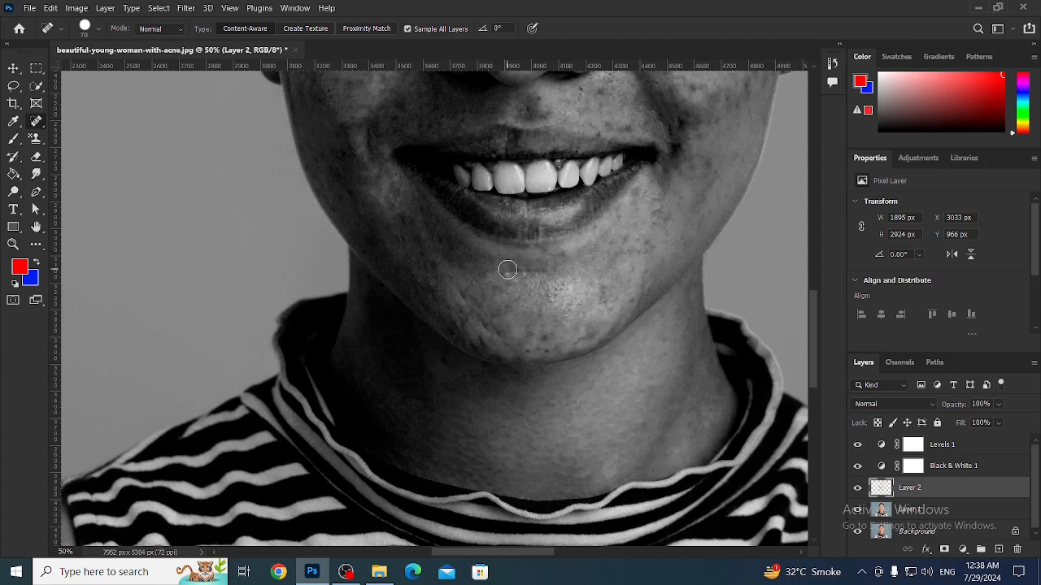
left_click(537, 339)
scroll(448, 321, "up", 2)
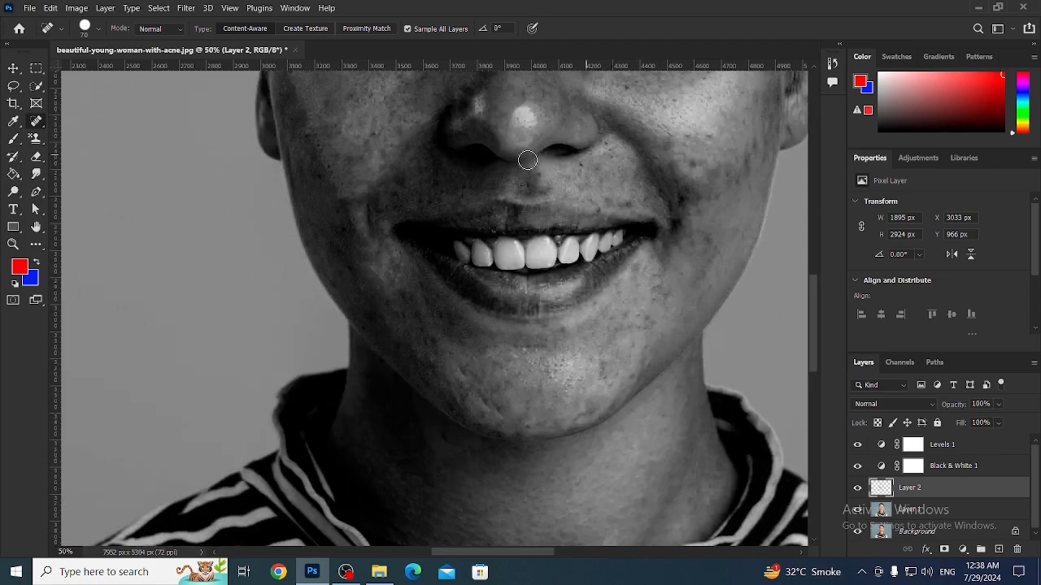
Heal the dark spots and bruised patches on the shoulder and upper arm below the lit side of the face
scroll(458, 179, "down", 3)
scroll(585, 354, "up", 4)
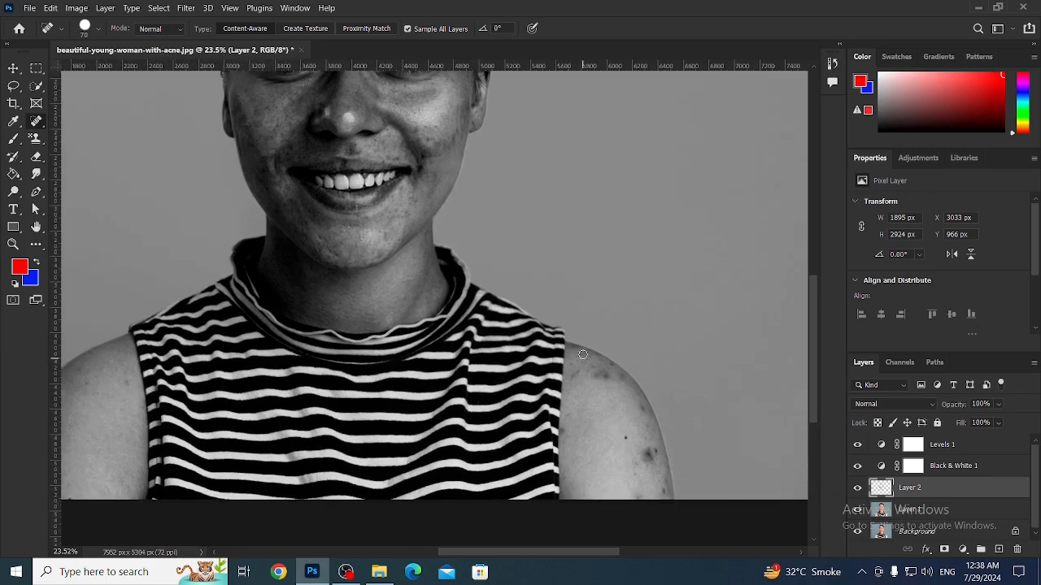
left_click(594, 342)
scroll(630, 377, "down", 2)
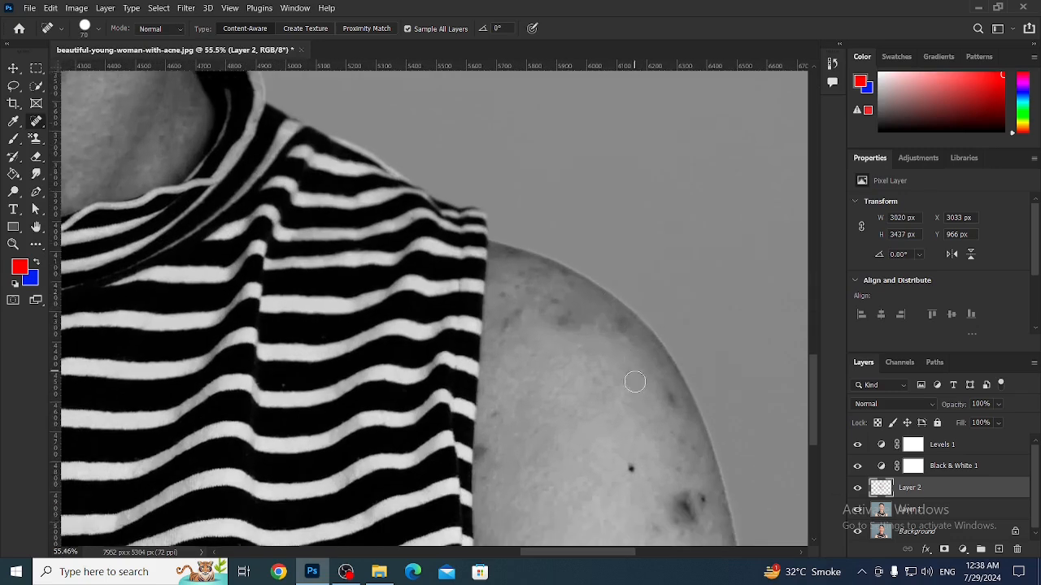
left_click(630, 462)
left_click_drag(674, 393, 663, 375)
mouse_move(696, 487)
left_mouse_down()
mouse_move(703, 492)
mouse_move(676, 493)
left_mouse_up()
left_click(669, 508)
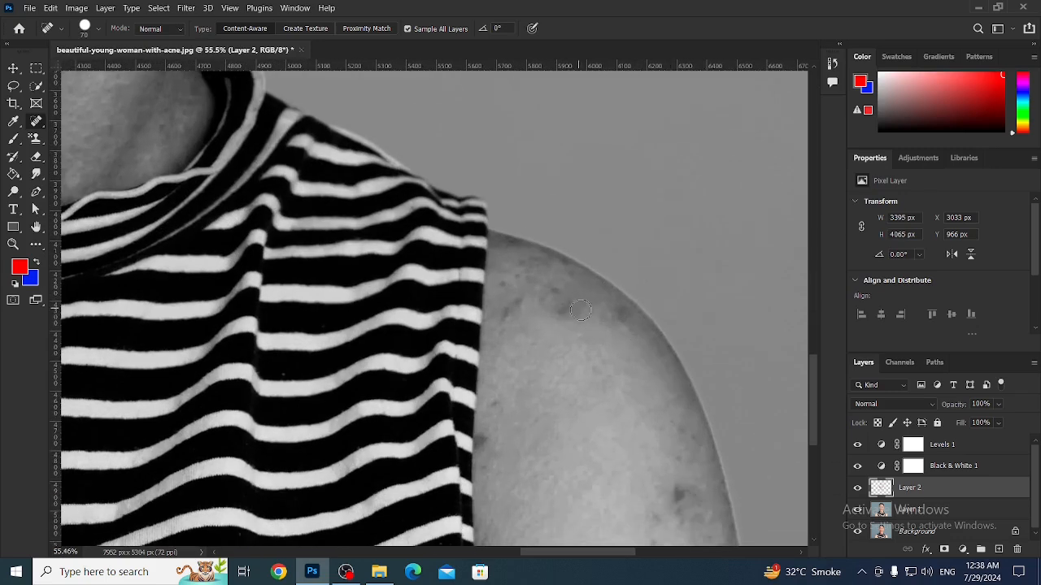
left_click(694, 497)
Heal the blemishes on the opposite shoulder and upper arm, down to the lower edge of the photo
left_click_drag(485, 323, 748, 435)
scroll(748, 435, "down", 5)
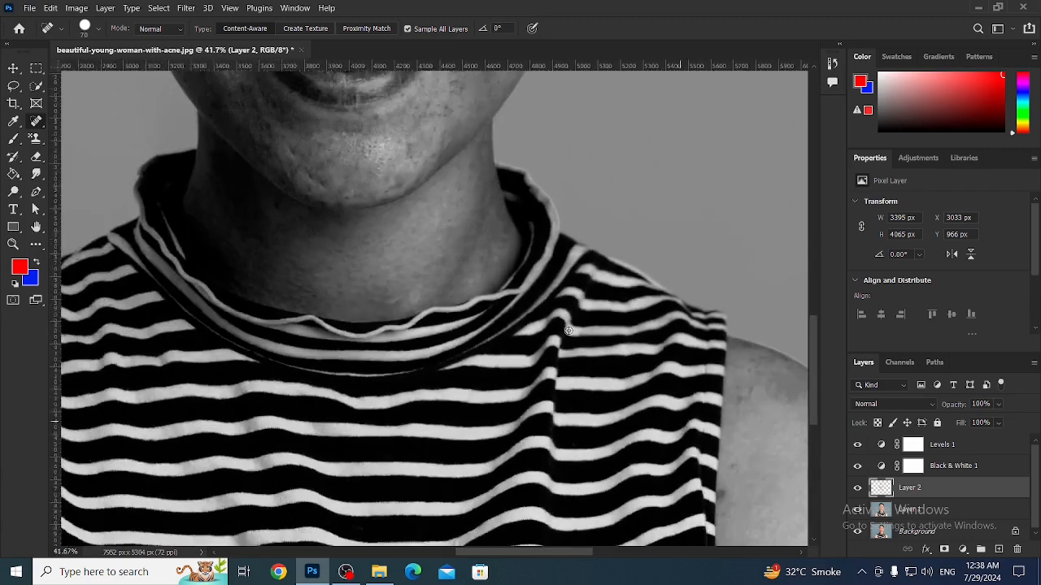
left_click_drag(459, 173, 690, 142)
scroll(511, 328, "up", 3)
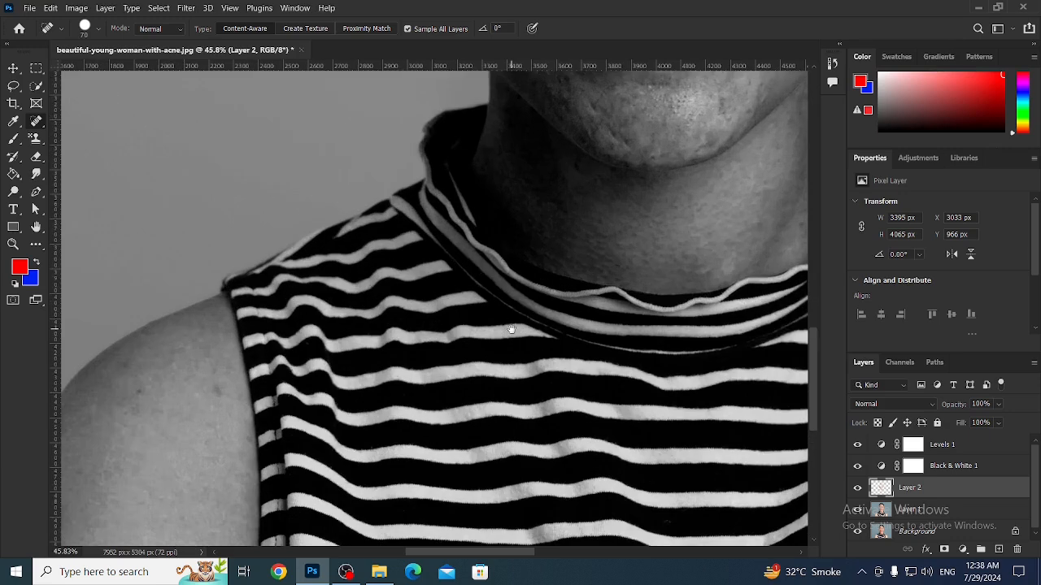
scroll(344, 220, "down", 2)
scroll(344, 220, "up", 3)
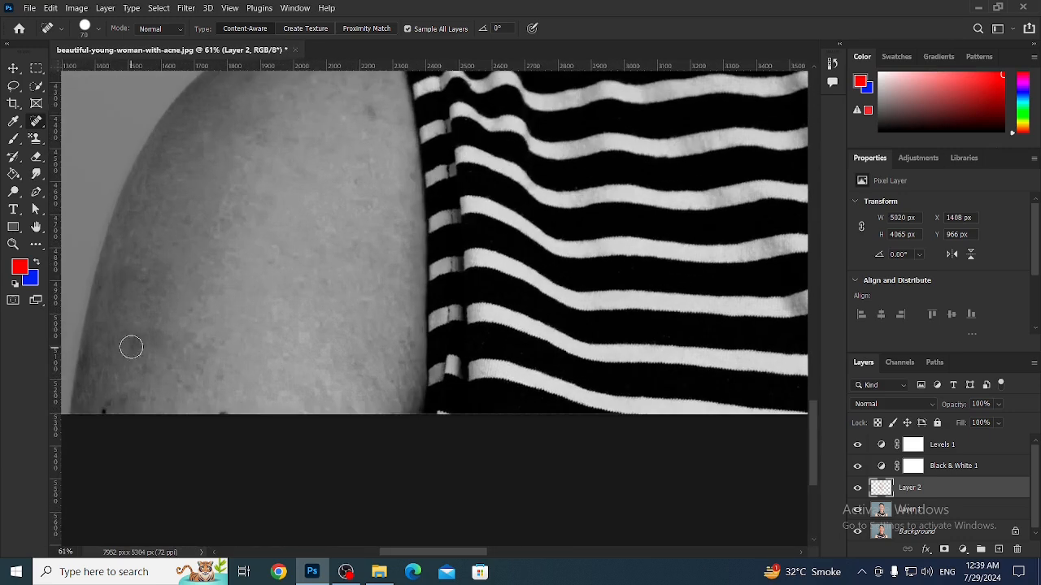
scroll(451, 258, "up", 3)
Return to the face and heal the remaining dark patches on the lit cheek beside the mouth
left_click_drag(452, 259, 443, 423)
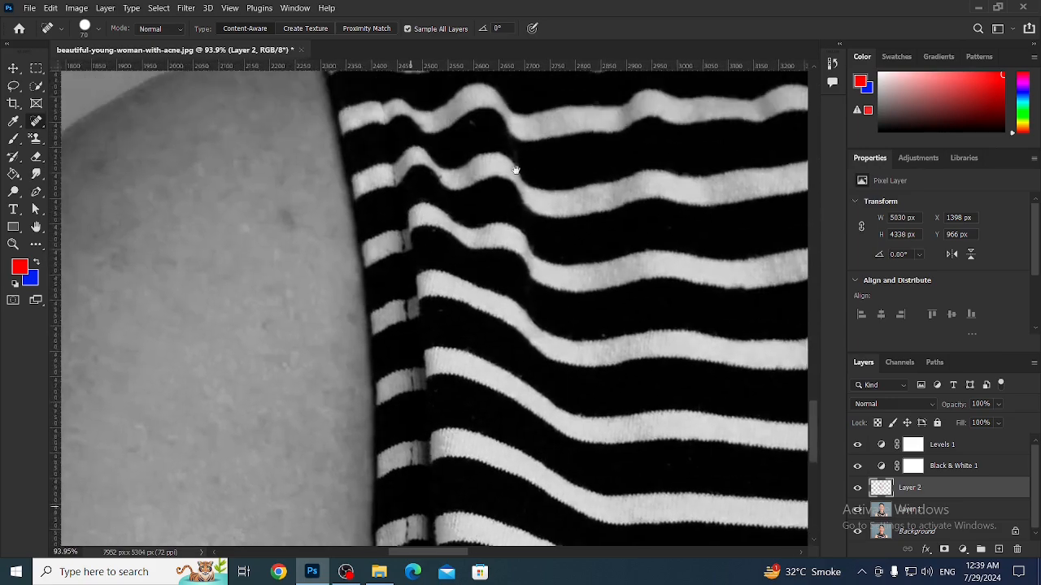
scroll(537, 174, "down", 5)
left_click_drag(581, 169, 483, 353)
mouse_move(601, 260)
left_mouse_down()
mouse_move(388, 373)
mouse_move(390, 394)
left_mouse_up()
scroll(390, 394, "down", 5)
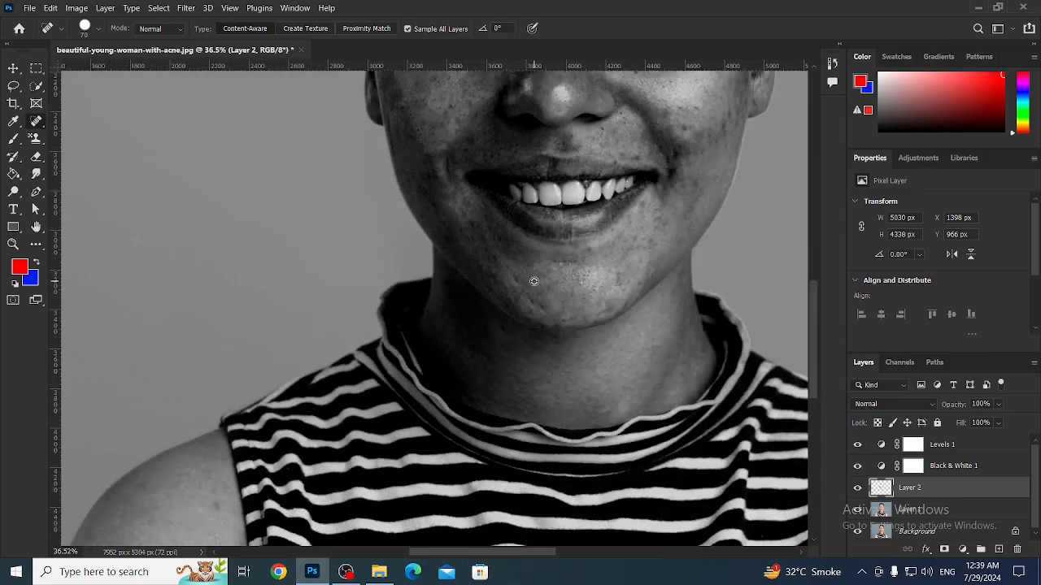
left_click_drag(630, 110, 539, 319)
left_click_drag(612, 313, 572, 366)
left_click(563, 358)
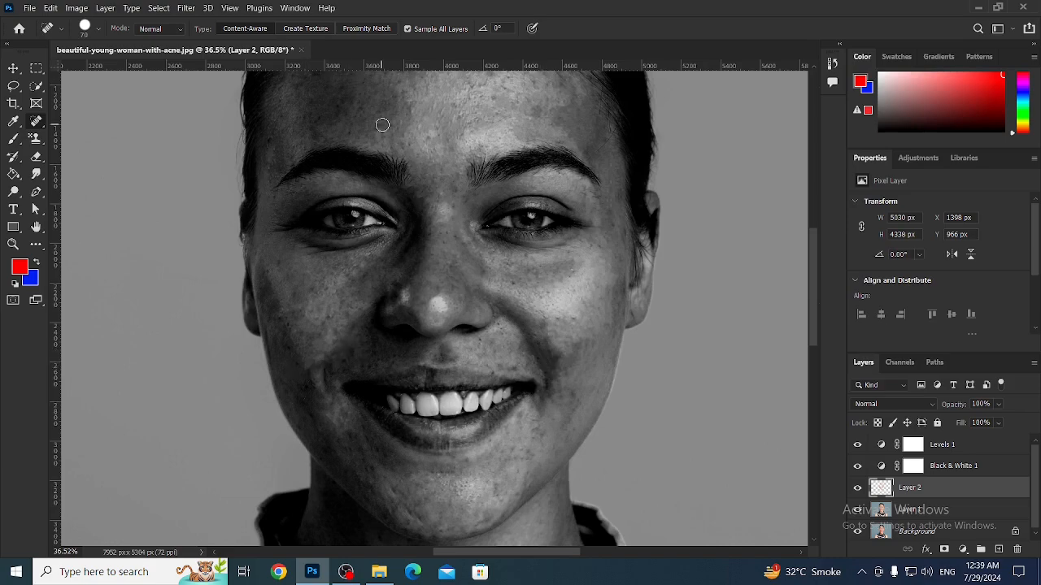
Delete the Black & White 1 and Levels 1 adjustment layers to return the photo to colour
scroll(381, 121, "down", 5)
scroll(405, 408, "up", 2)
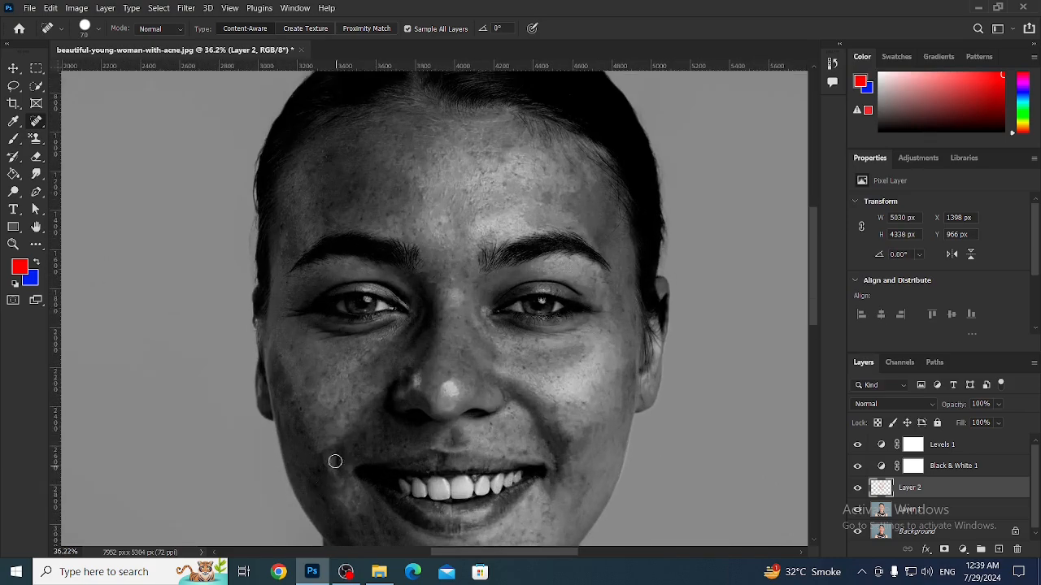
scroll(358, 463, "down", 2)
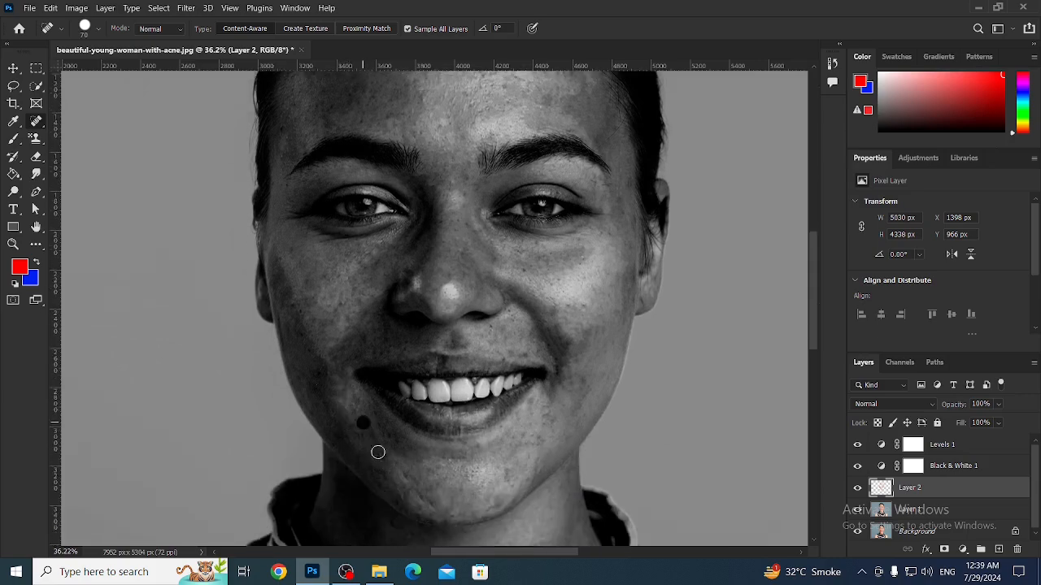
scroll(383, 455, "down", 3)
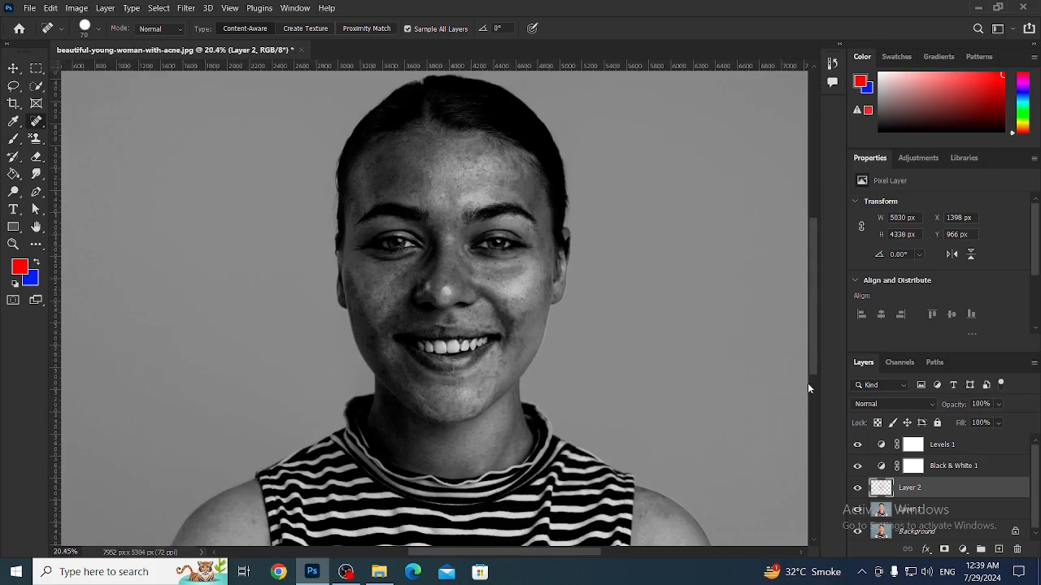
left_click(931, 466)
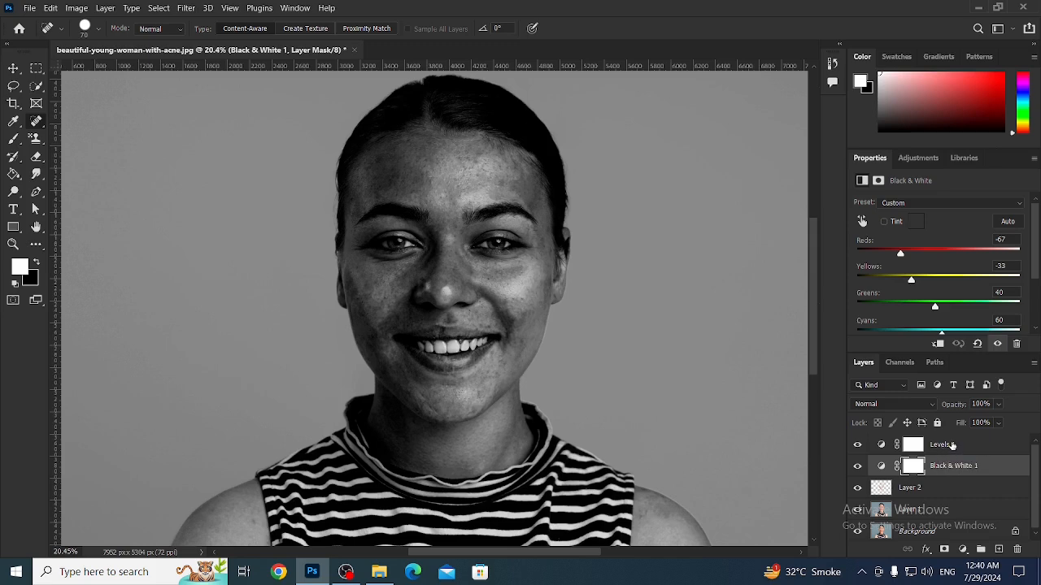
left_click(952, 450, "shift")
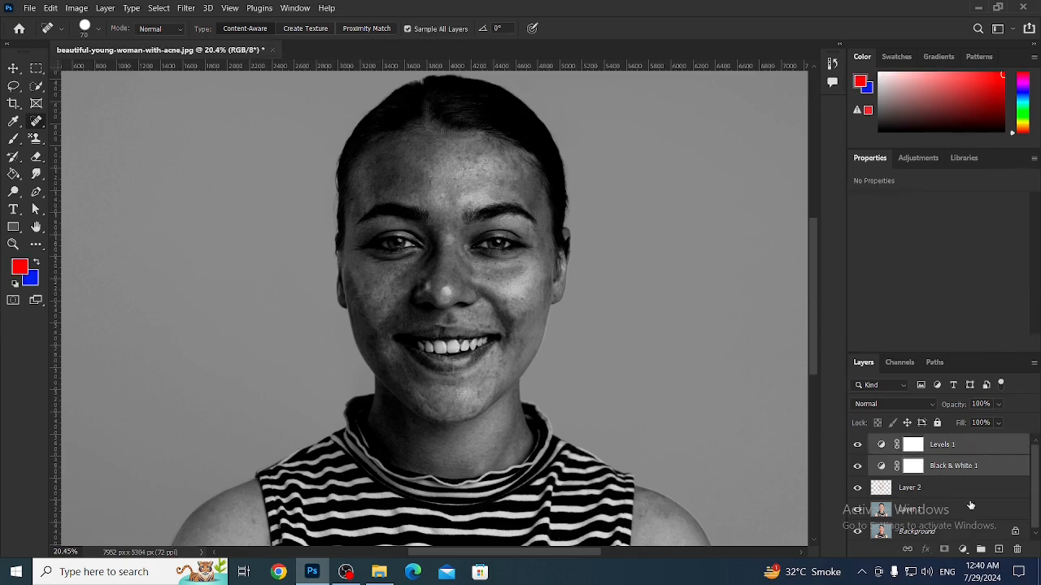
left_click(1019, 550)
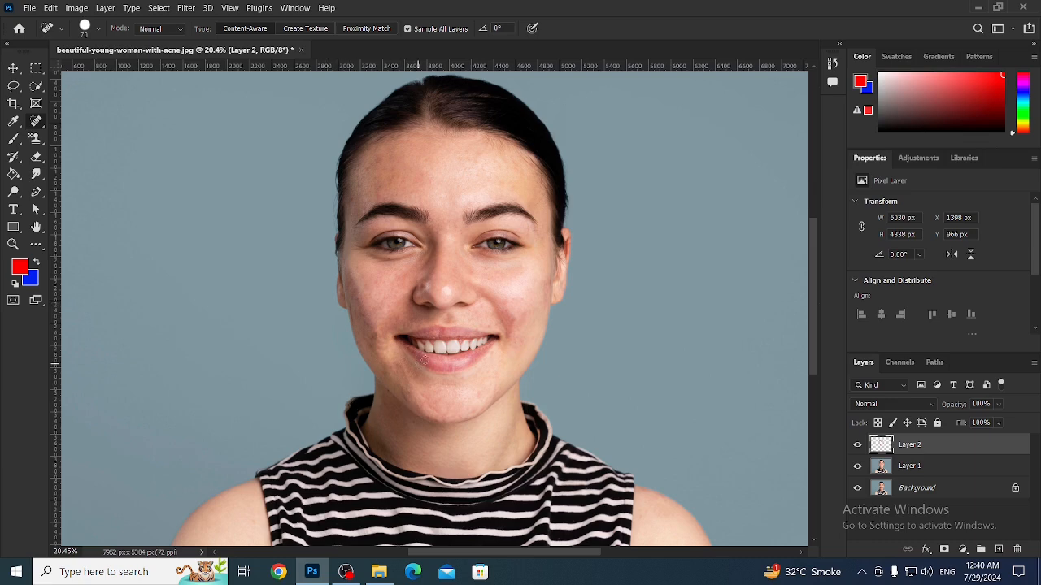
Stamp all visible layers into a new layer above the healing layer and duplicate that merged layer
left_click(857, 446)
left_click(858, 445)
key("ctrl+alt+shift+e")
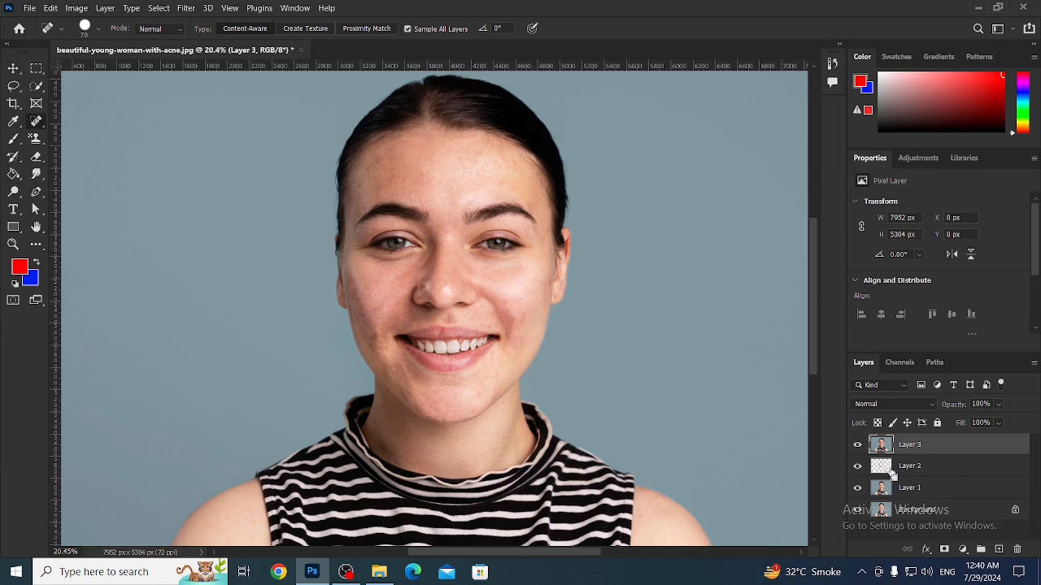
key("ctrl+j")
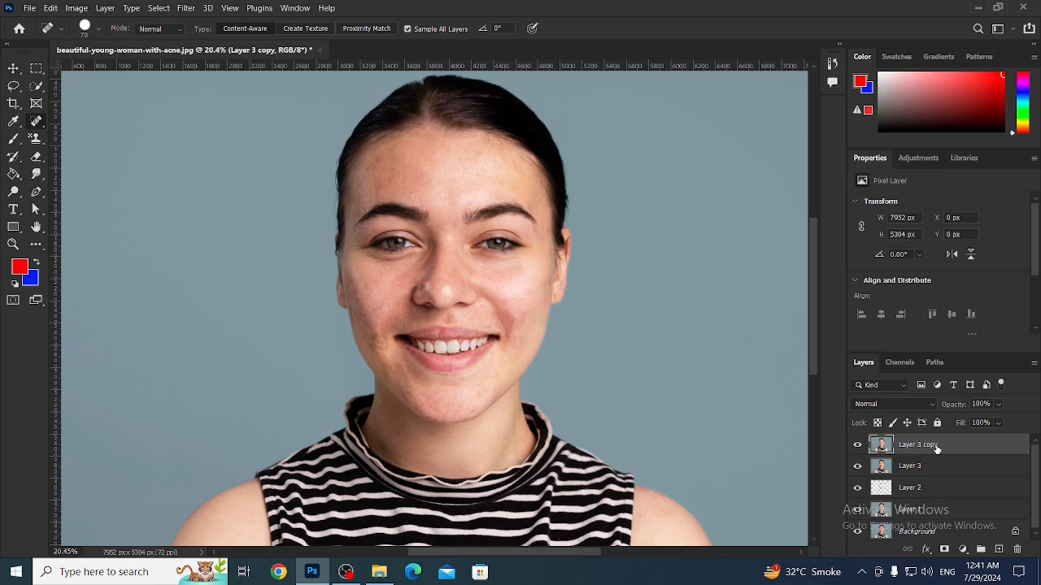
Invert the colours of the merged layer's copy and set its blend mode to Vivid Light
key("ctrl+i")
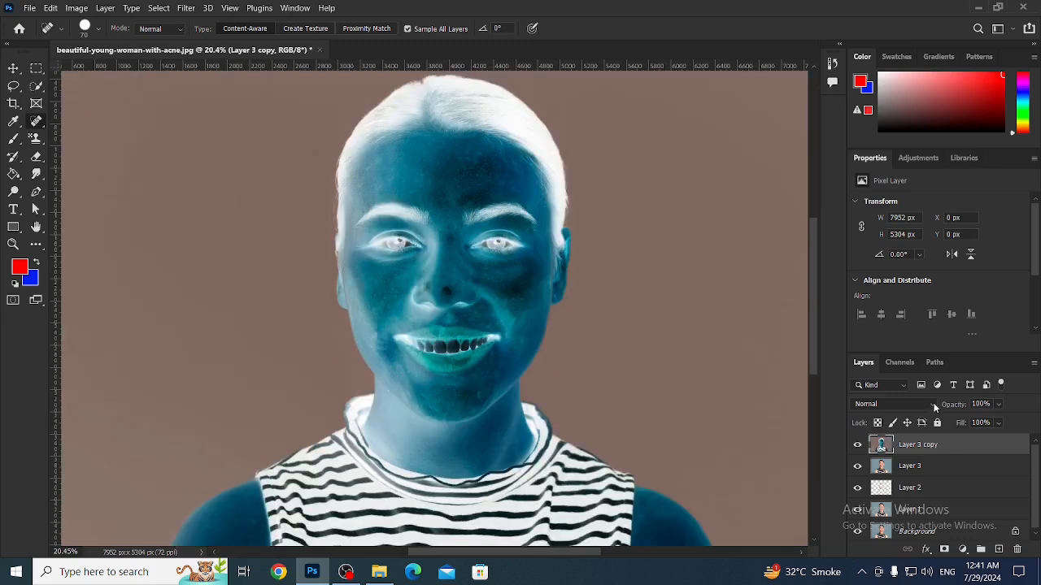
left_click(929, 408)
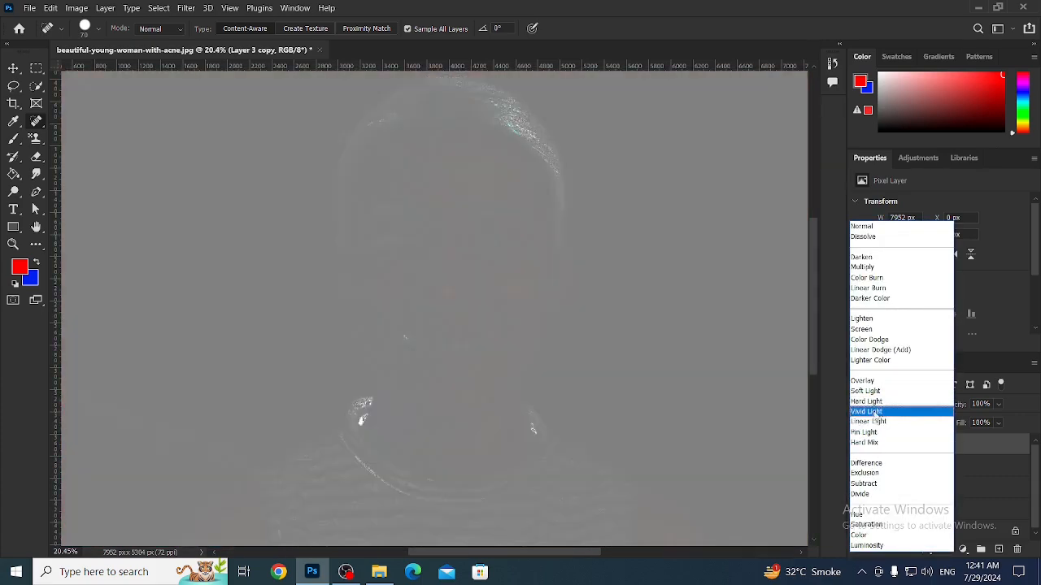
left_click(876, 413)
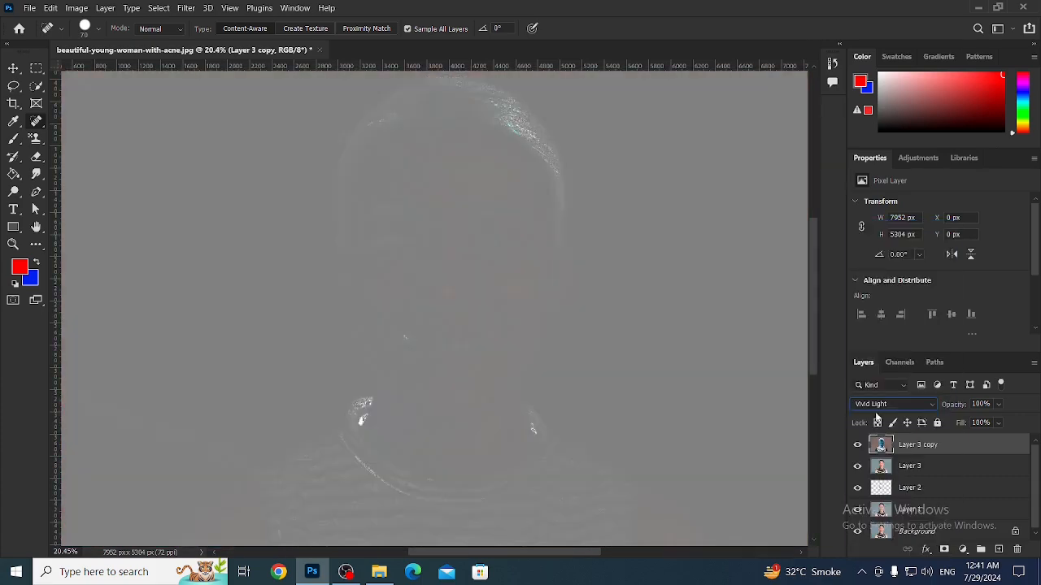
Apply a High Pass filter with a radius of 24.9 pixels to the inverted copy
left_click(187, 8)
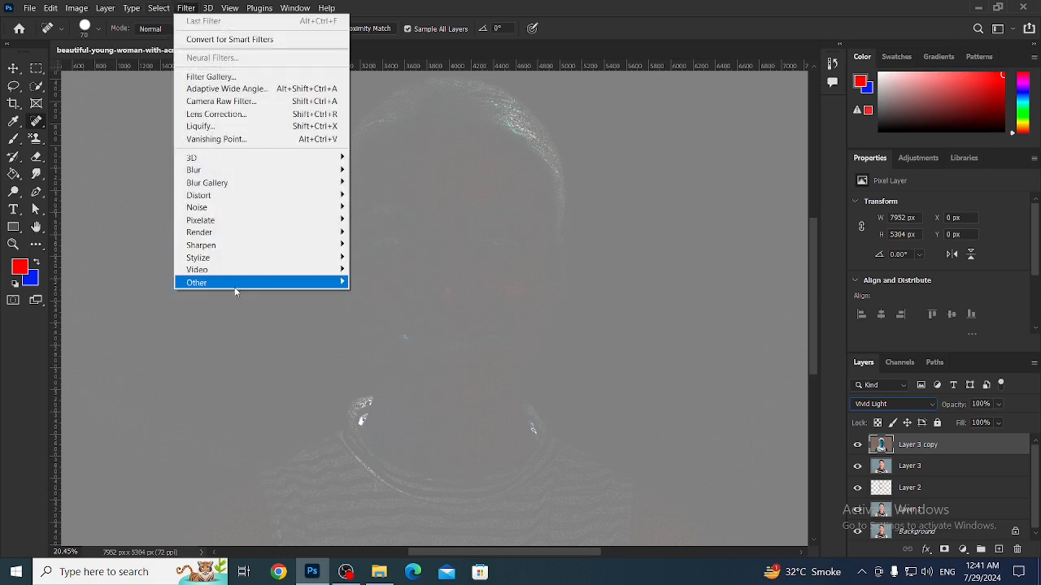
mouse_move(243, 285)
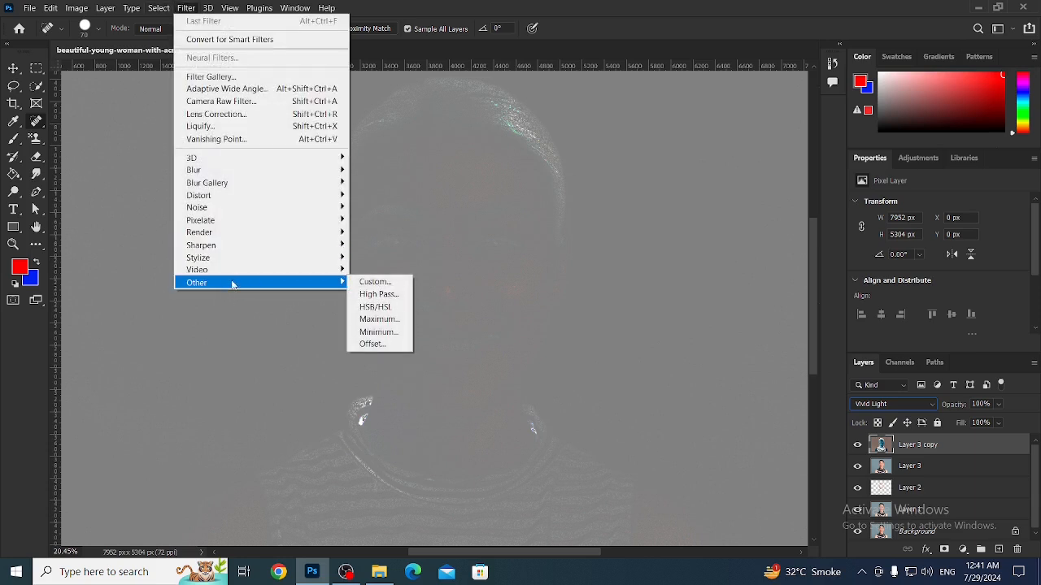
left_click(378, 296)
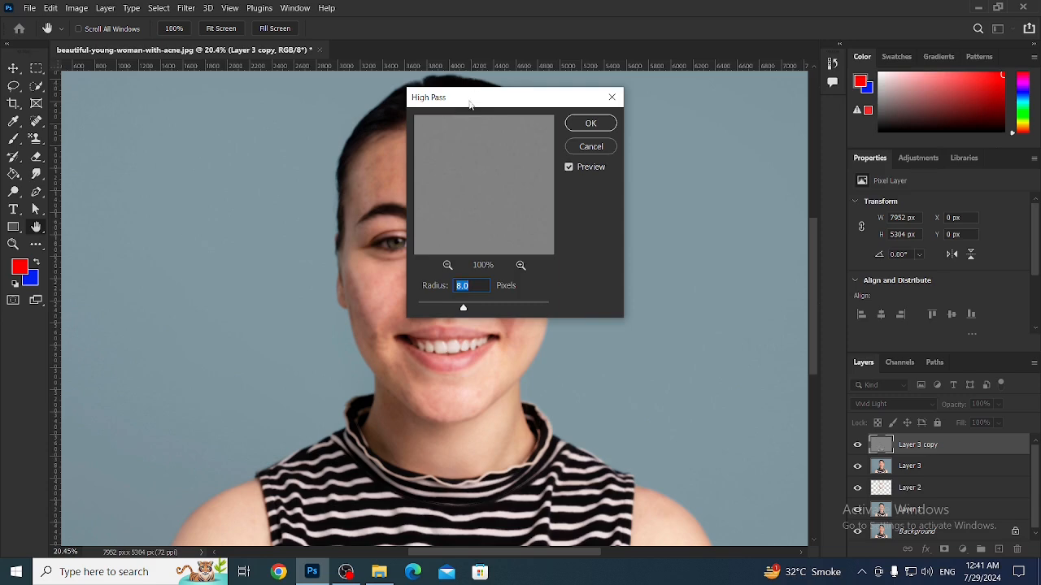
left_click_drag(474, 104, 693, 151)
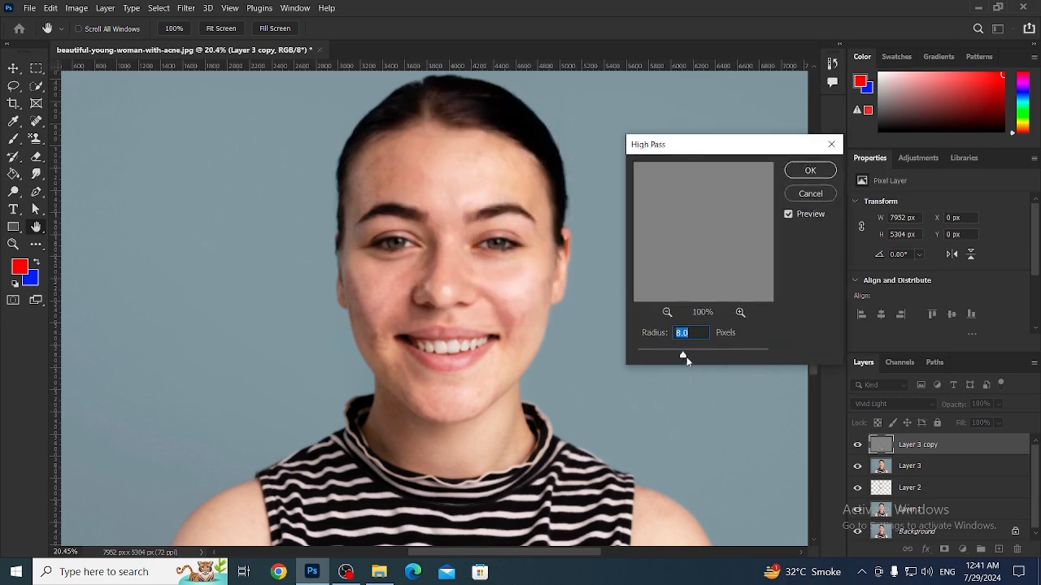
left_click_drag(685, 355, 697, 356)
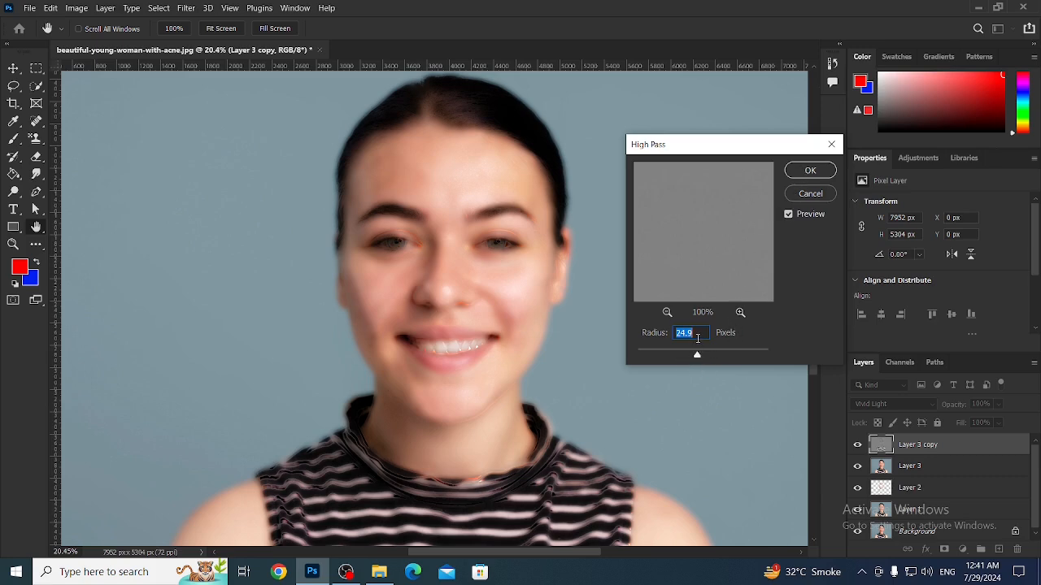
left_click(827, 177)
key("j")
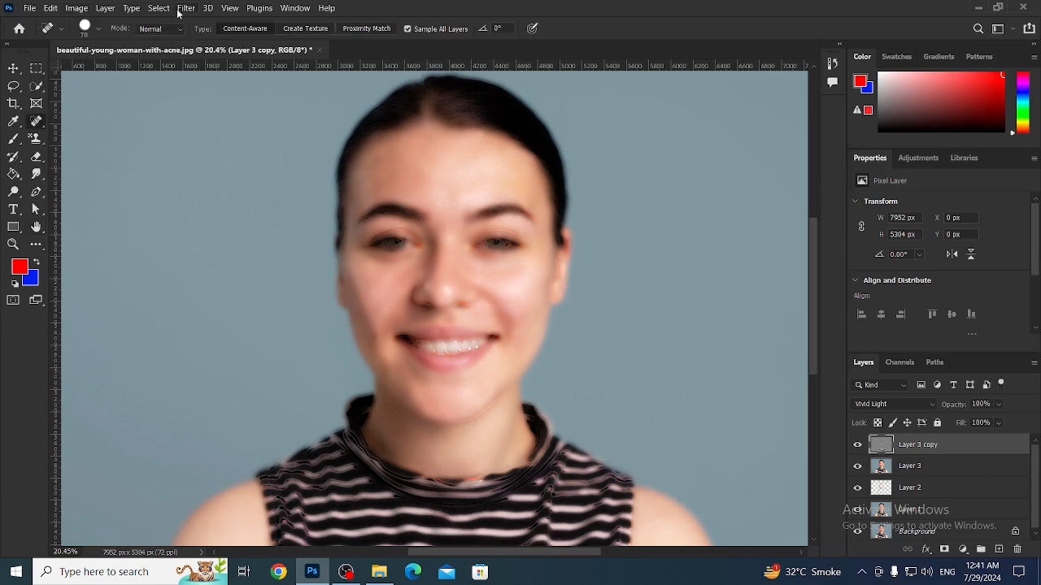
Apply a Gaussian Blur with a radius of 4.9 pixels to the same high-pass layer
left_click(184, 9)
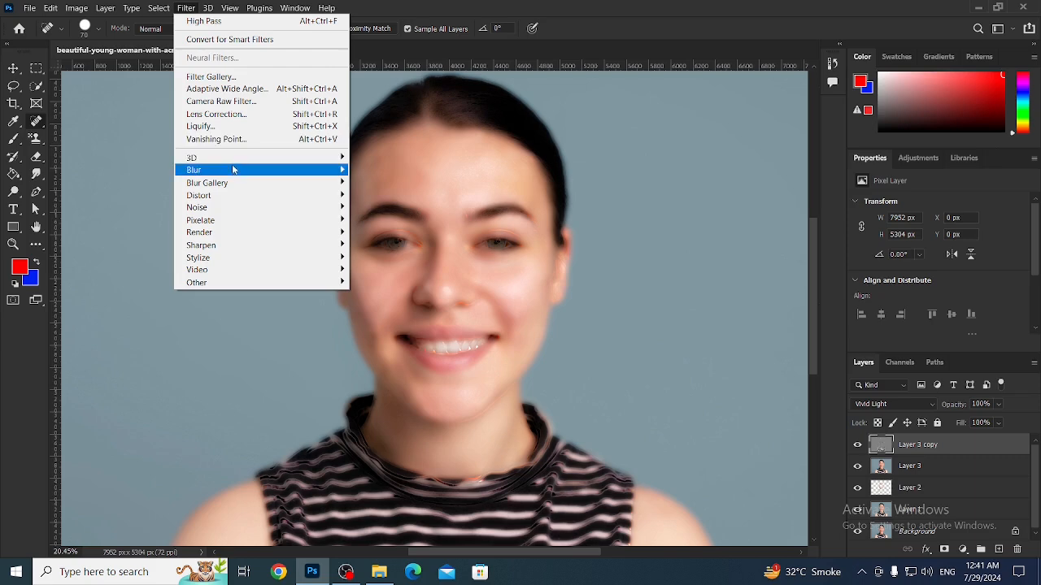
mouse_move(280, 170)
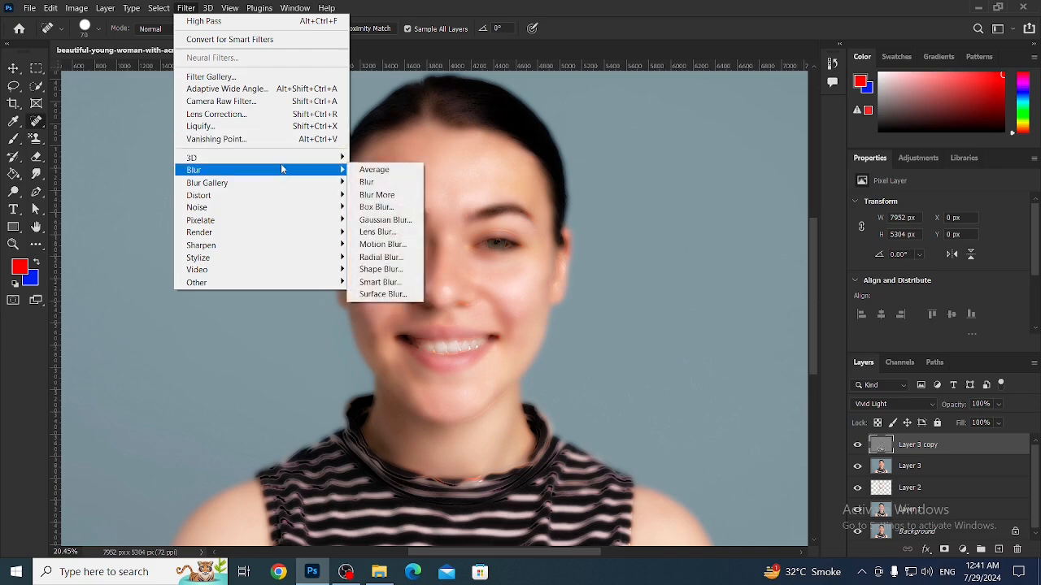
left_click(383, 220)
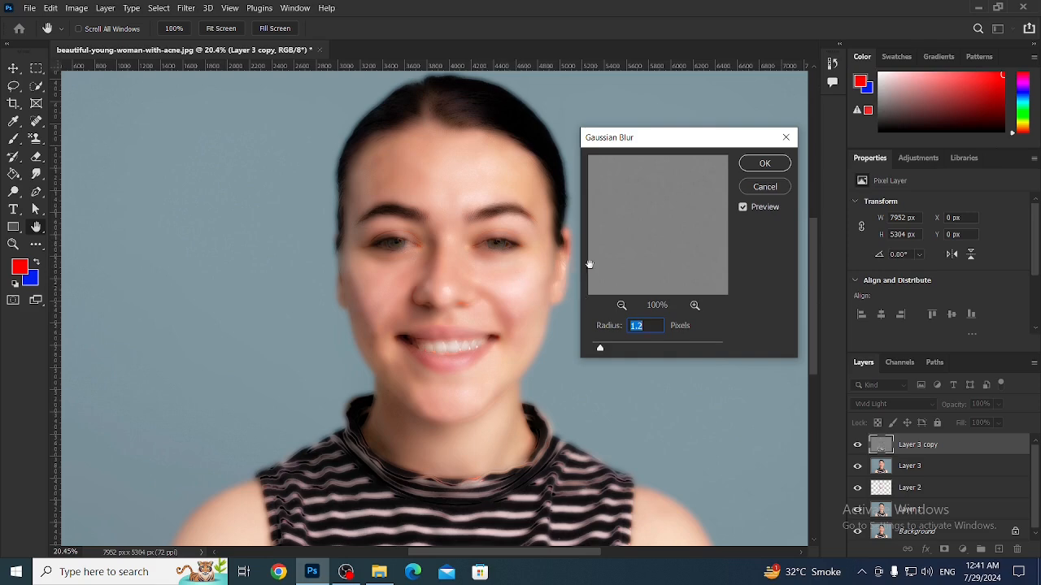
left_click_drag(659, 152, 701, 166)
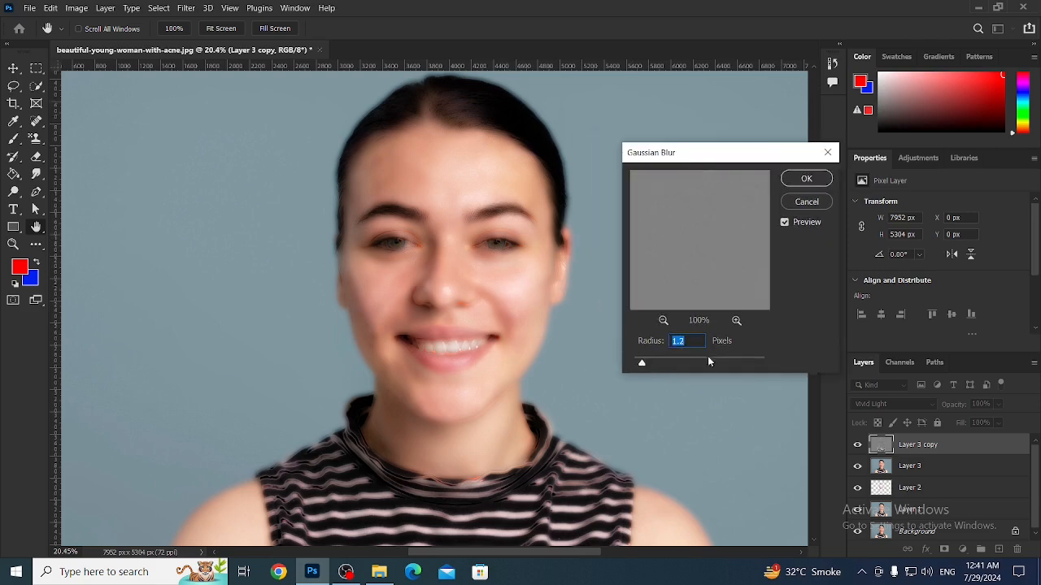
left_click_drag(649, 364, 668, 366)
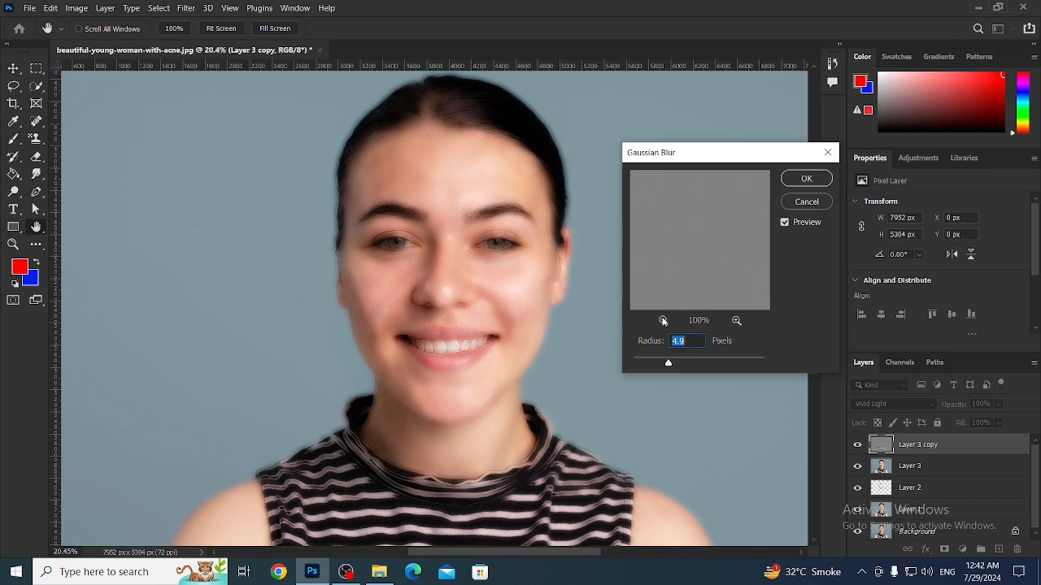
left_click(821, 180)
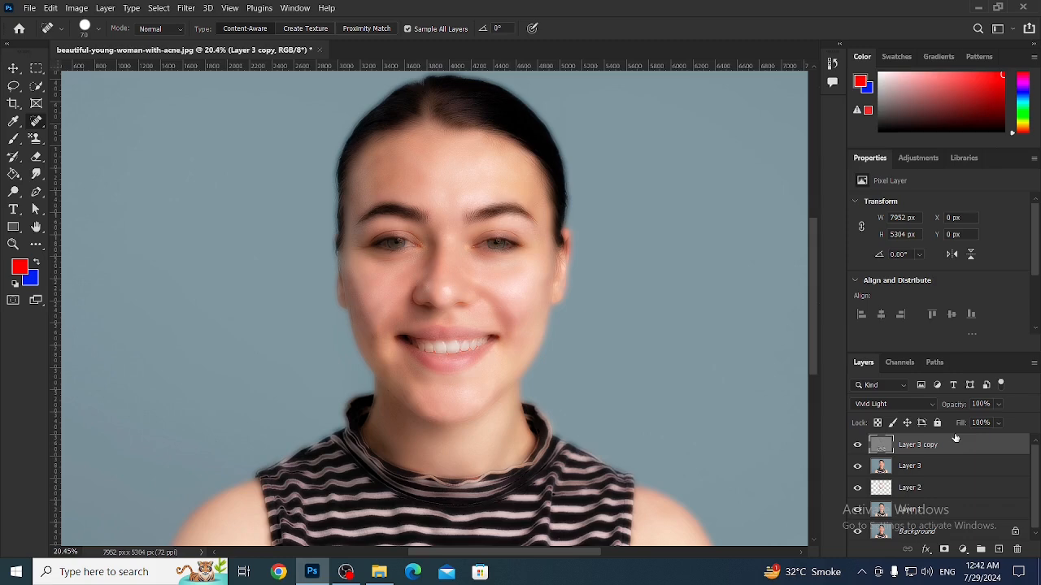
left_click(963, 549)
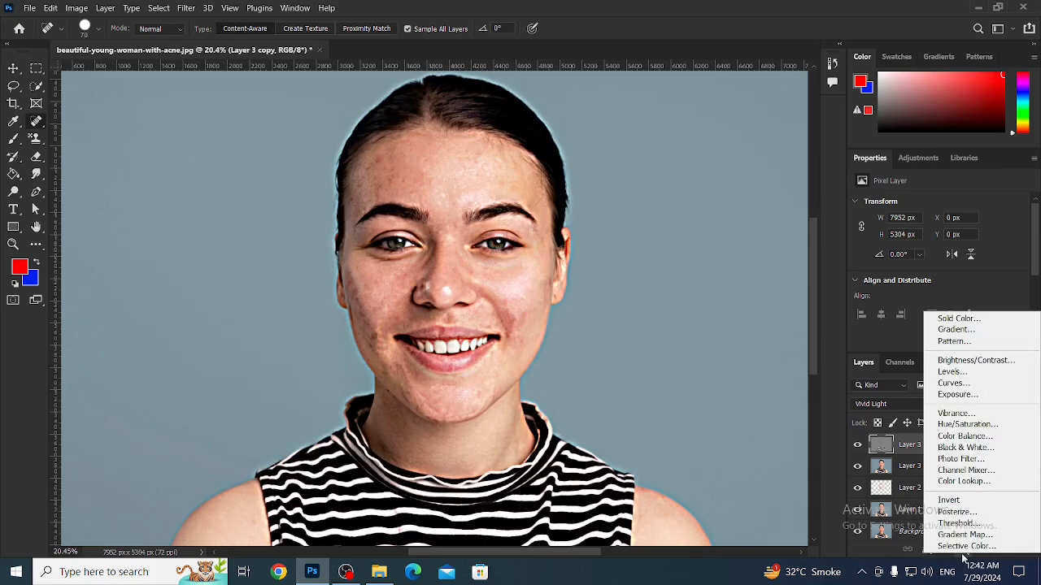
left_click(839, 537)
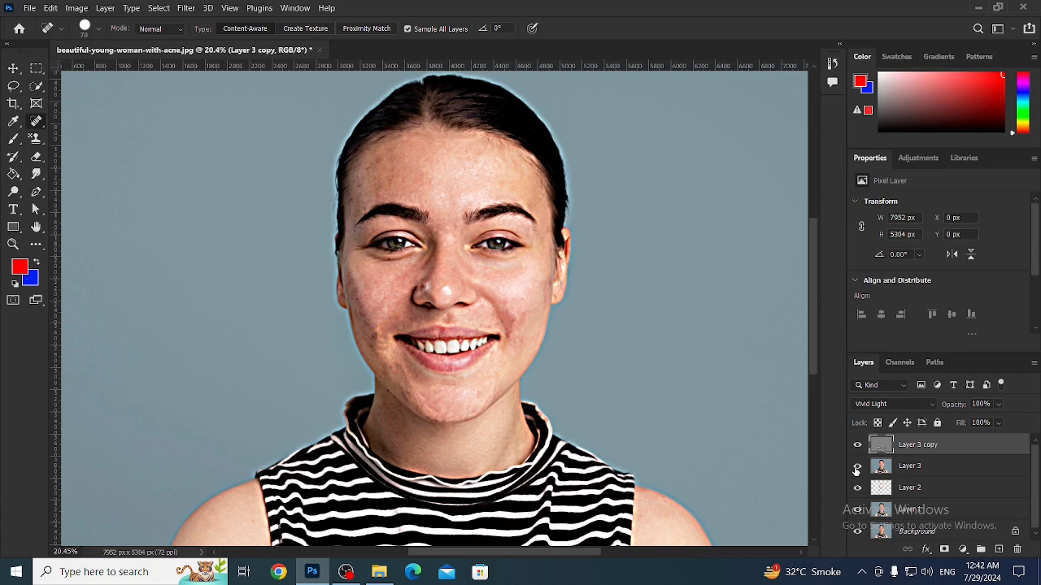
key("ctrl+i")
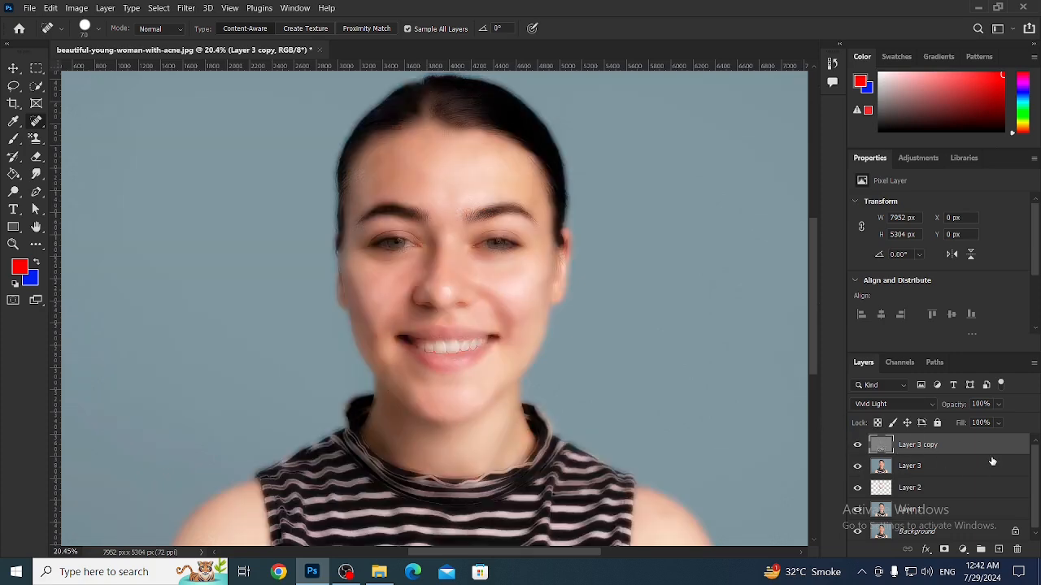
Add a layer mask to Layer 3 copy and invert the mask to black to hide the smoothing
left_click(944, 551)
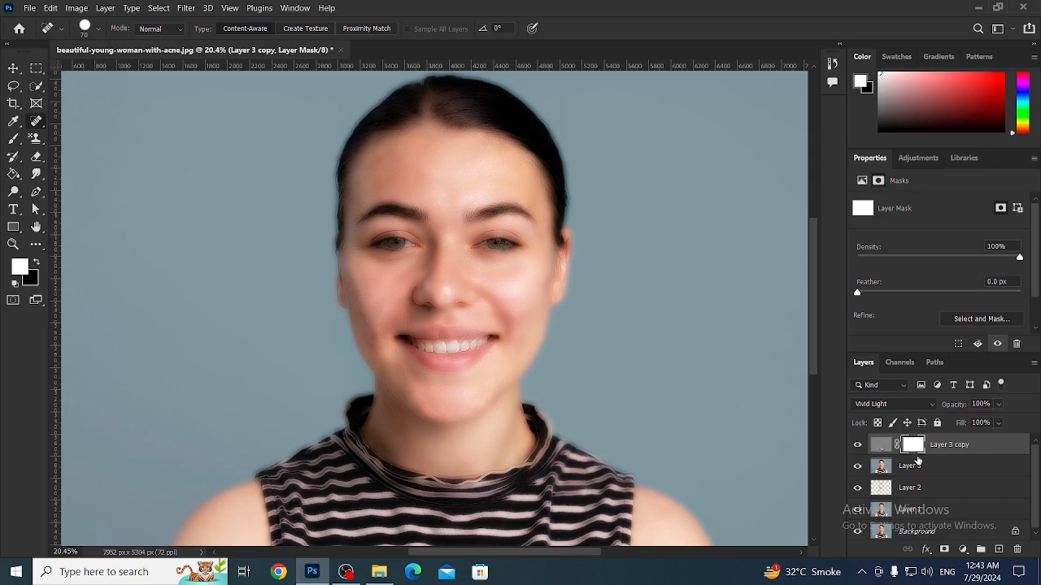
key("ctrl+i")
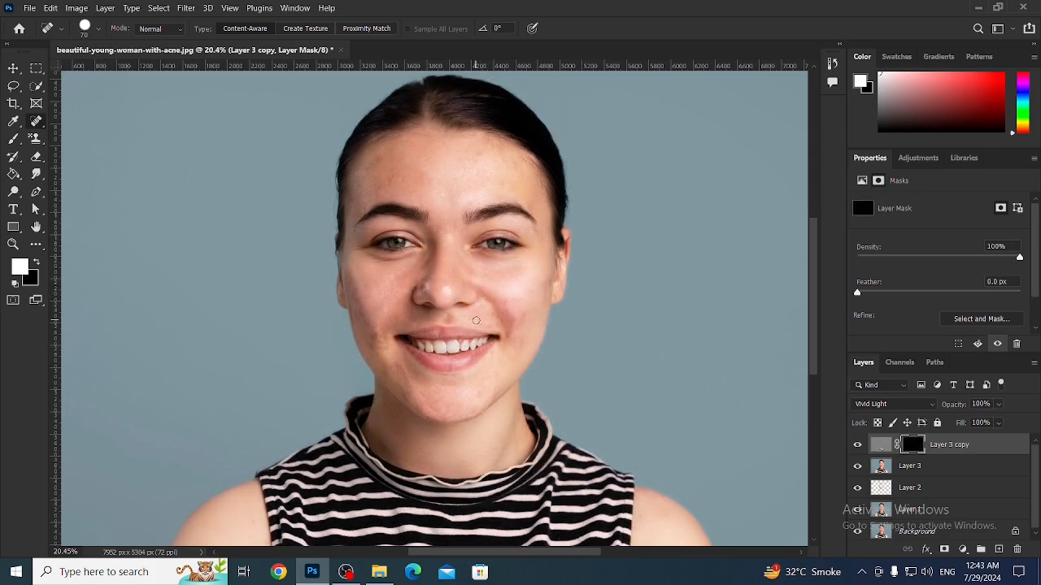
Set up the Brush tool for painting the mask on the forehead, with 69% flow and 35% hardness
scroll(476, 320, "up", 5)
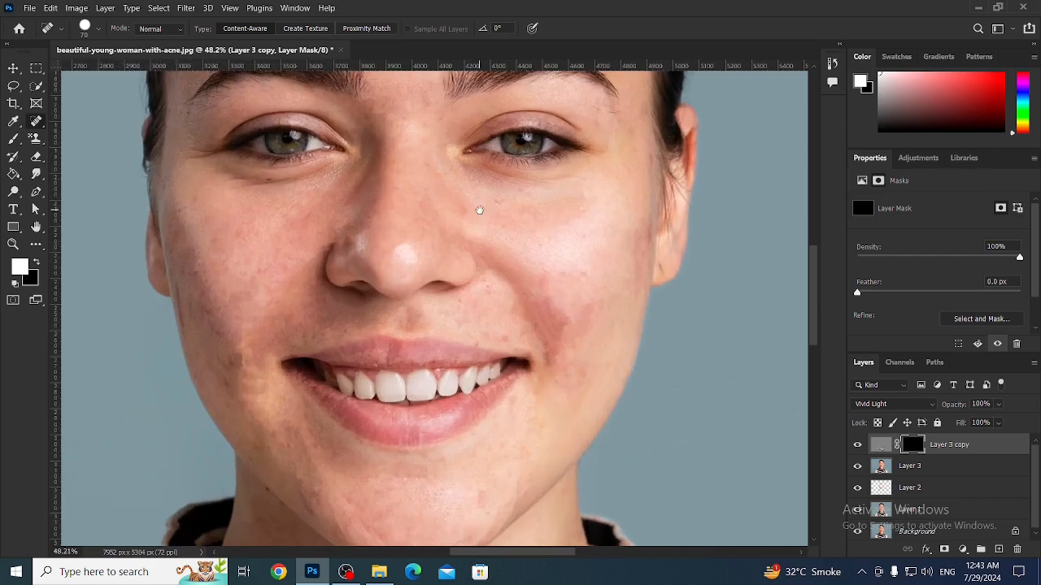
scroll(529, 304, "up", 5)
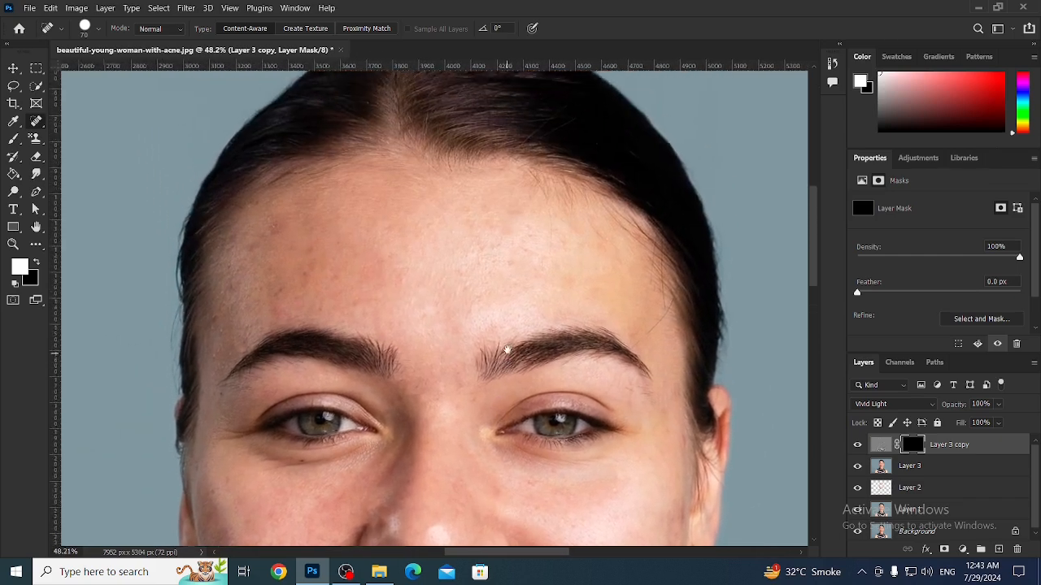
left_click_drag(507, 350, 503, 329)
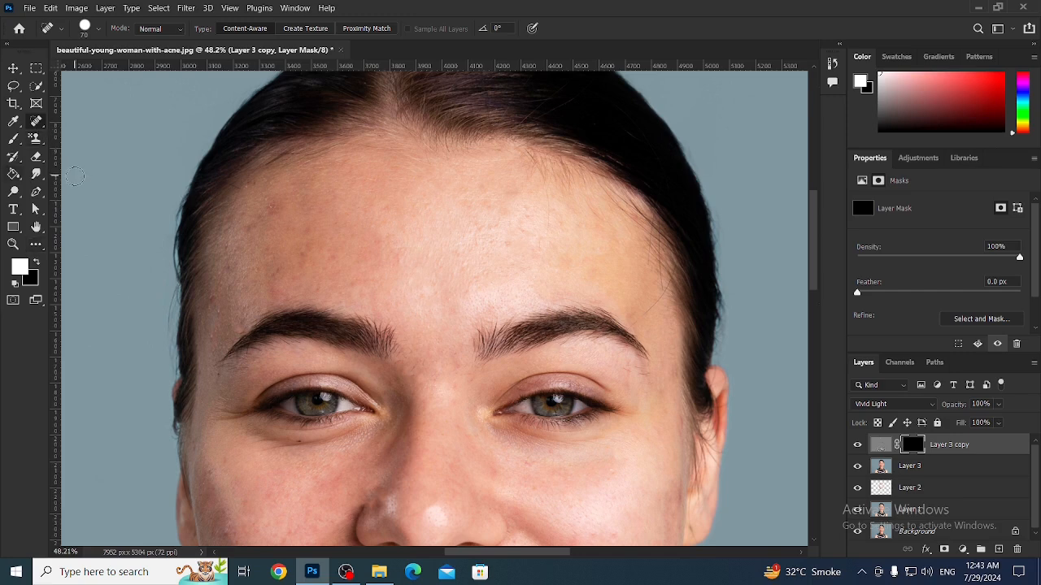
key("b")
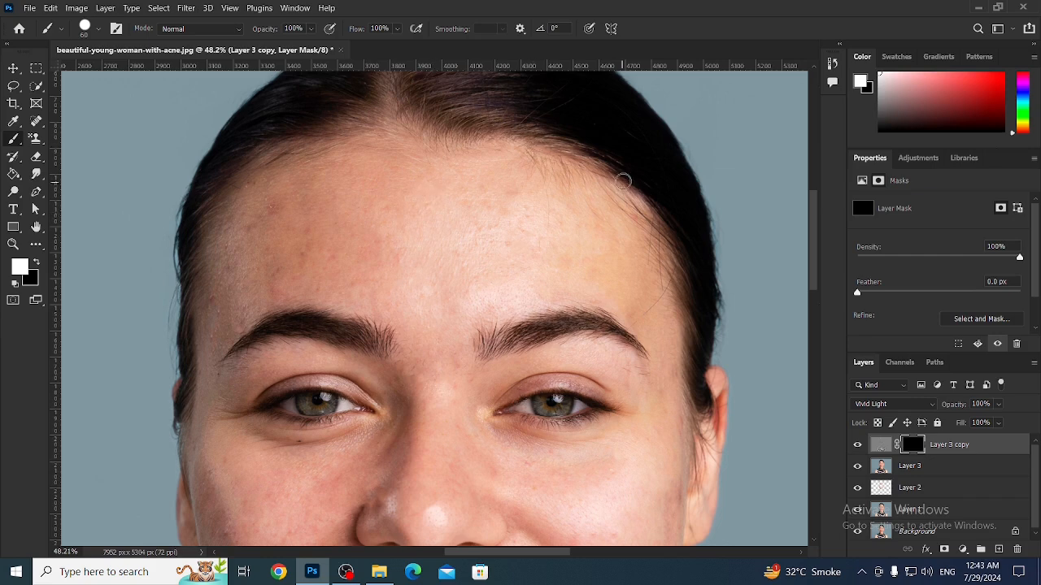
scroll(622, 179, "up", 1)
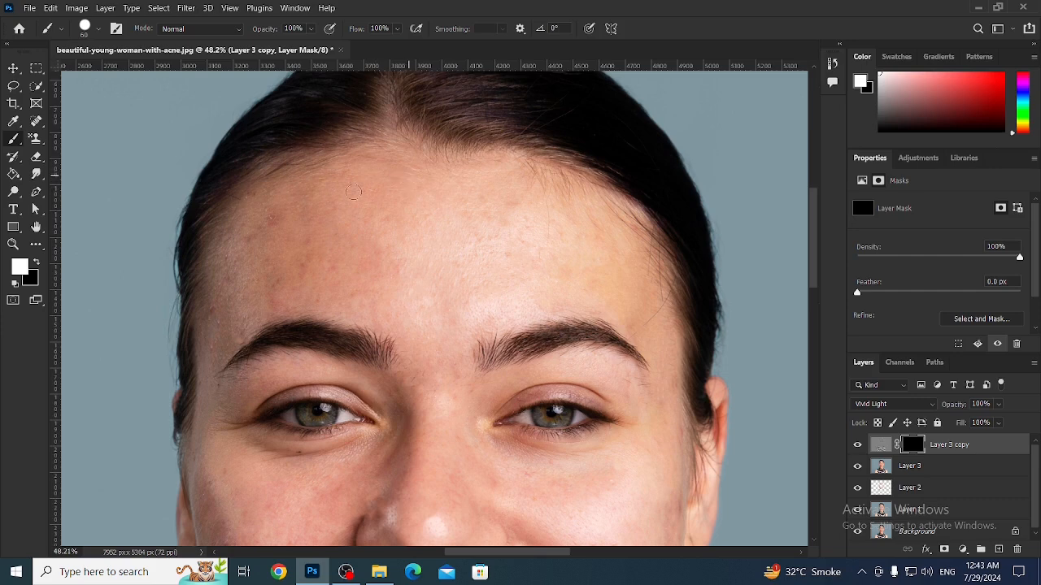
left_click_drag(365, 30, 342, 30)
left_click(98, 30)
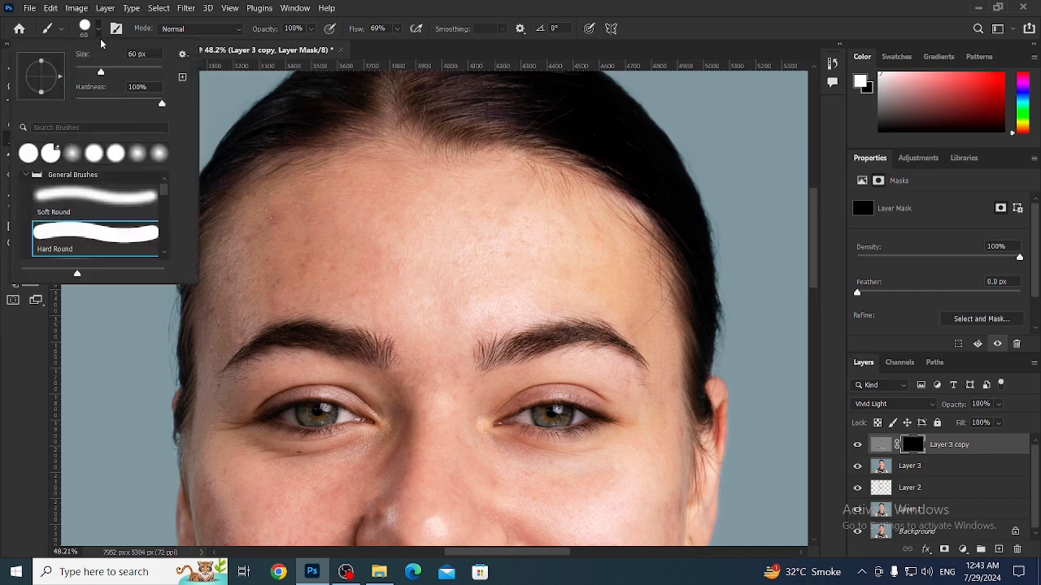
left_click(107, 100)
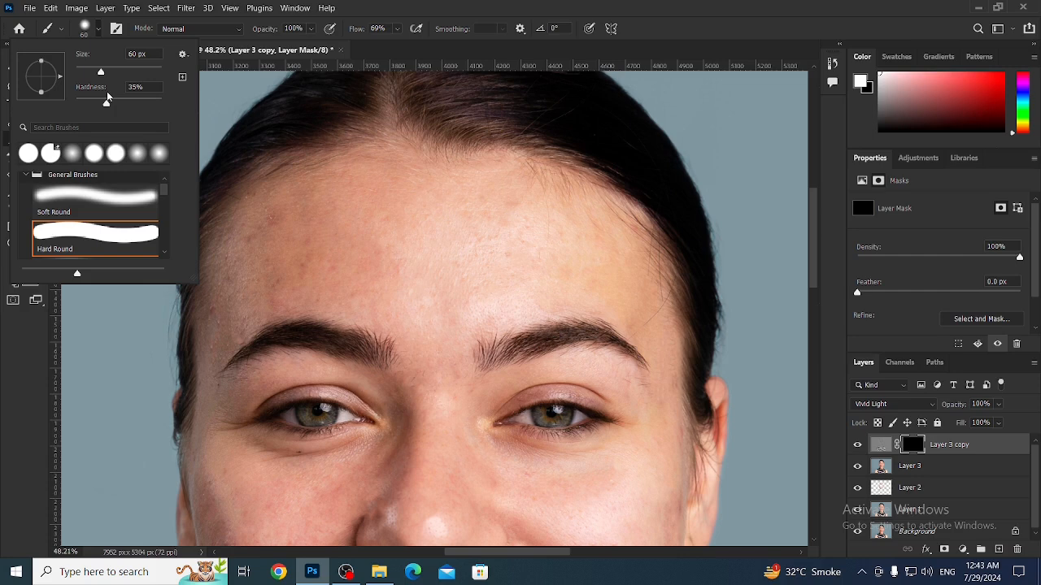
Paint white on the Layer 3 copy mask across the forehead to reveal the skin smoothing
left_click_drag(107, 98, 108, 99)
left_click(4, 375)
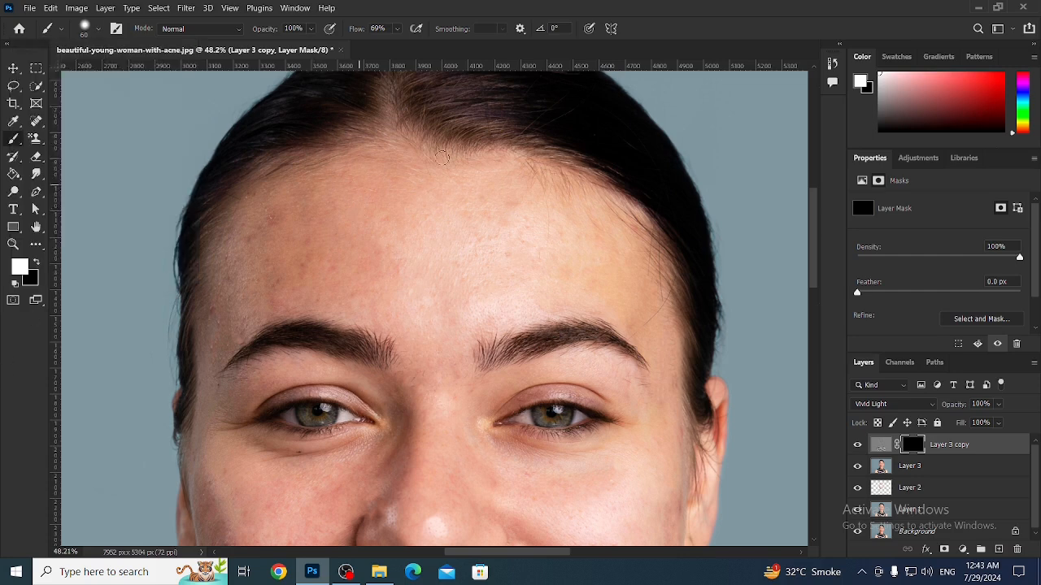
mouse_move(459, 187)
left_mouse_down()
mouse_move(478, 194)
mouse_move(474, 179)
left_mouse_up()
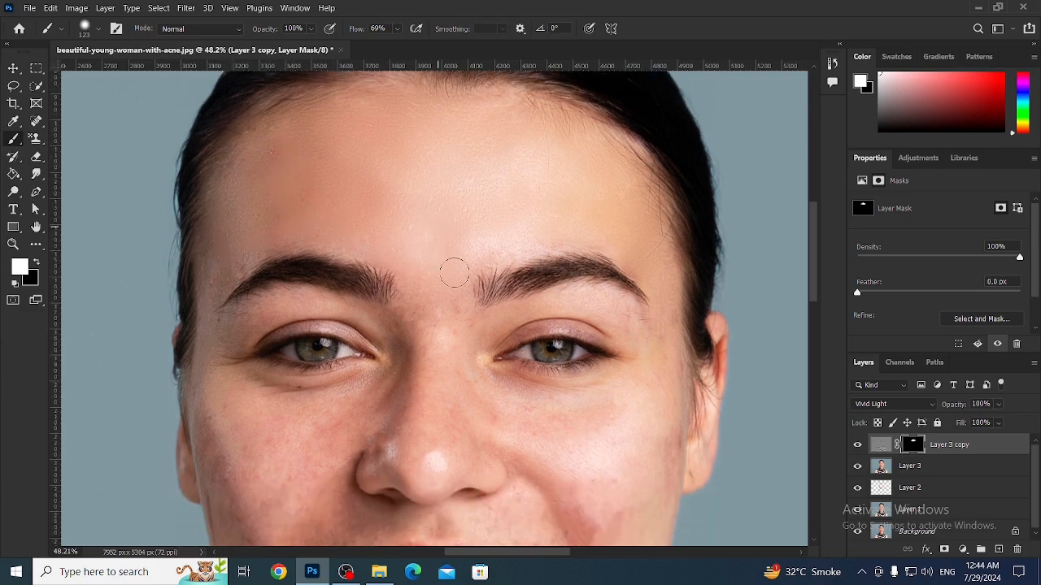
Resize the brush to 66 px and paint the mask between the eyebrows and around the right-hand eyelid
right_click(464, 314, "alt")
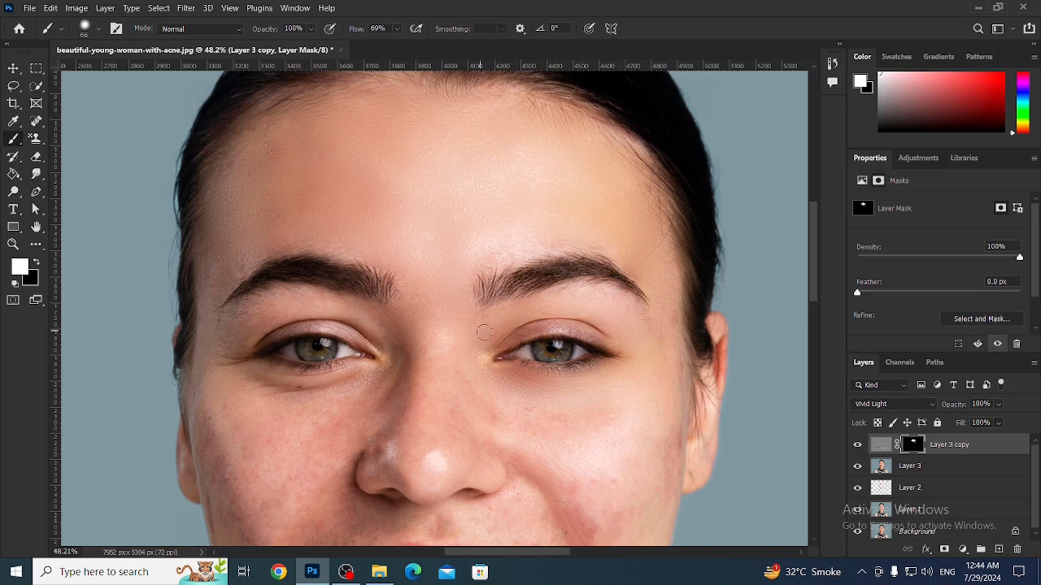
left_click_drag(543, 335, 587, 324)
scroll(574, 321, "down", 4)
scroll(592, 322, "up", 4)
Reset the foreground colour to white (ffffff) and paint the smoothing over the right-hand cheek
left_click(561, 351, "alt")
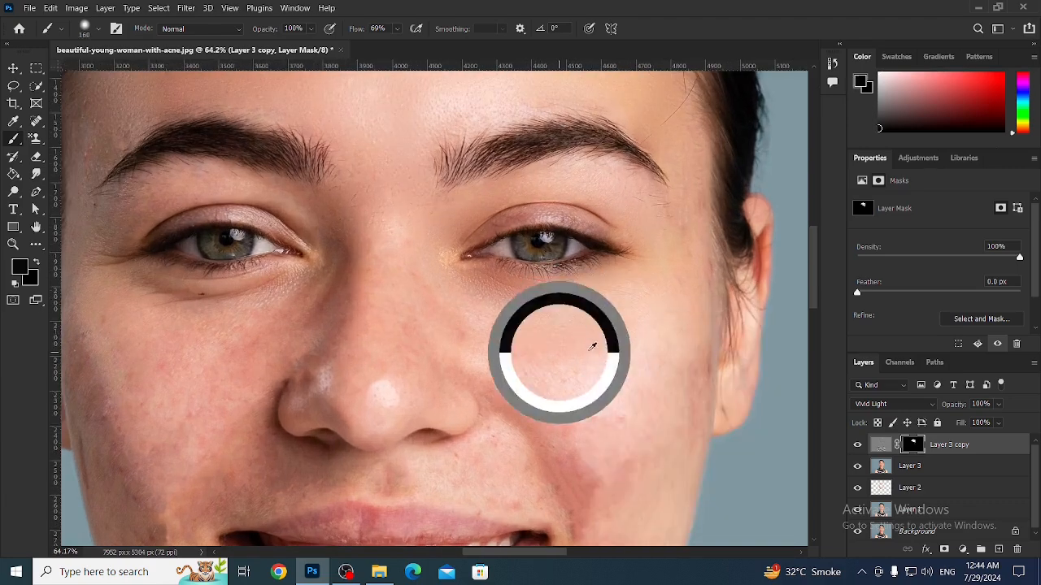
left_click(19, 267)
type("ffffff")
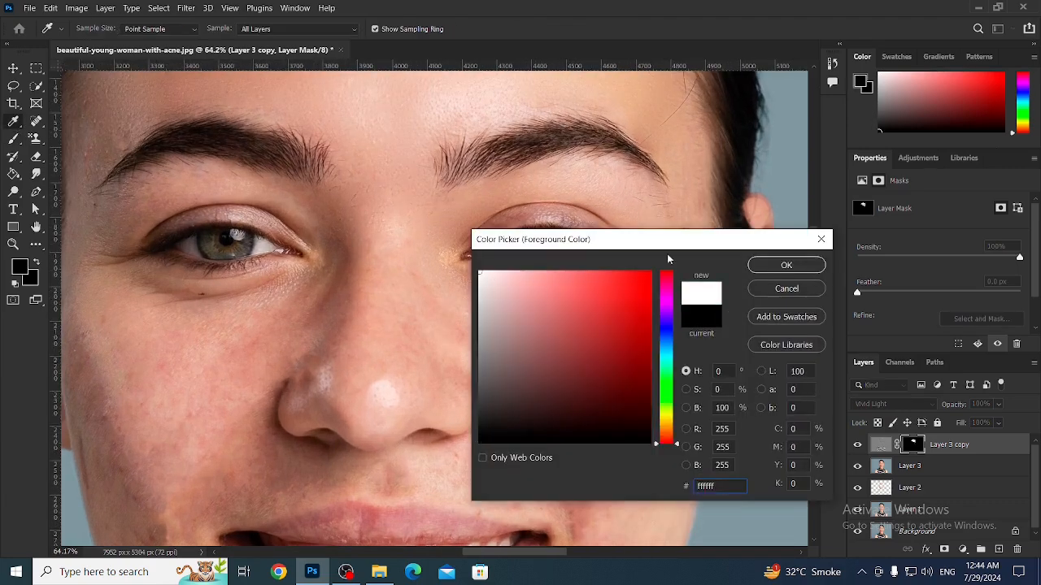
key("Return")
scroll(534, 336, "down", 3)
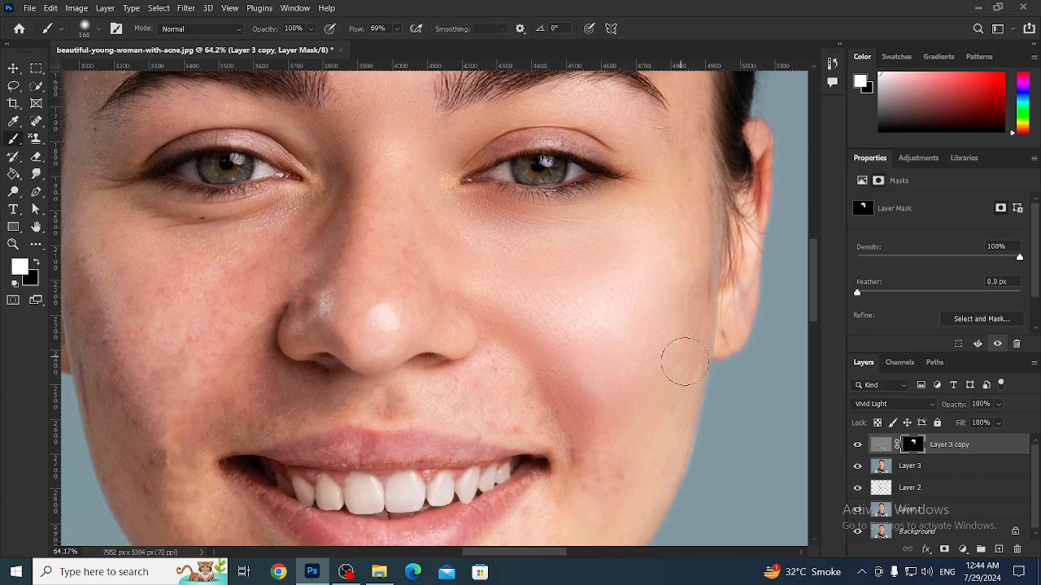
Set the brush flow to 89% and paint the mask along the crease beside the right-hand mouth corner
scroll(583, 317, "down", 1)
key("shift+8")
key("shift+9")
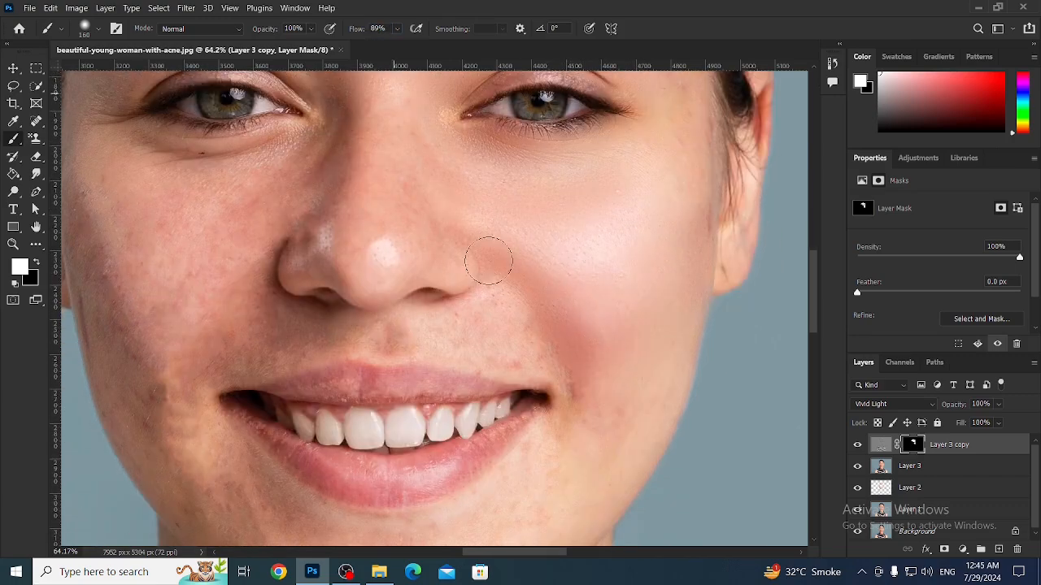
left_click_drag(549, 390, 571, 365)
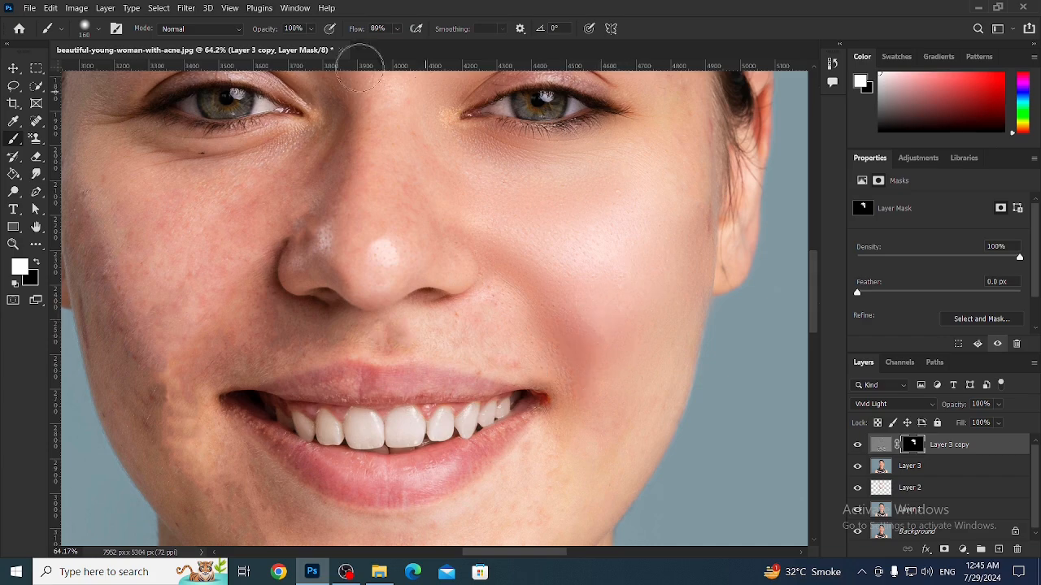
Lower the brush flow to 68% and paint the smoothing over the right-hand jaw and below the mouth corner
left_click_drag(365, 30, 353, 31)
scroll(602, 407, "down", 2)
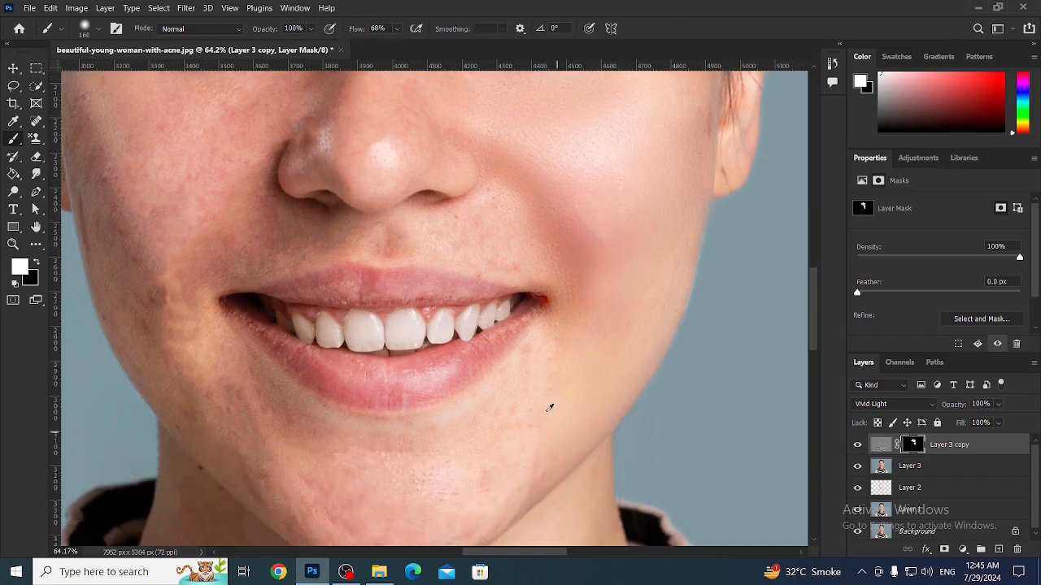
left_click_drag(543, 348, 522, 352)
left_click_drag(578, 398, 570, 399)
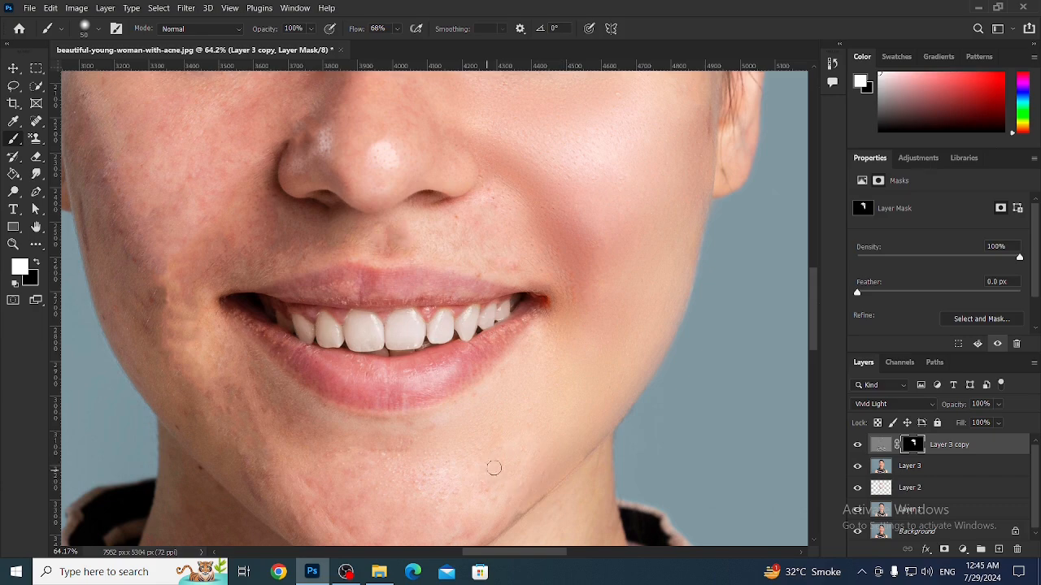
Enlarge the brush and paint the smoothing across the chin below the lips
key("bracketright")
key("bracketright")
key("bracketright")
key("bracketright")
key("bracketright")
key("bracketright")
key("bracketright")
key("bracketright")
key("bracketright")
mouse_move(464, 452)
left_mouse_down()
mouse_move(380, 467)
mouse_move(258, 445)
mouse_move(216, 417)
mouse_move(326, 481)
left_mouse_up()
scroll(153, 316, "up", 1)
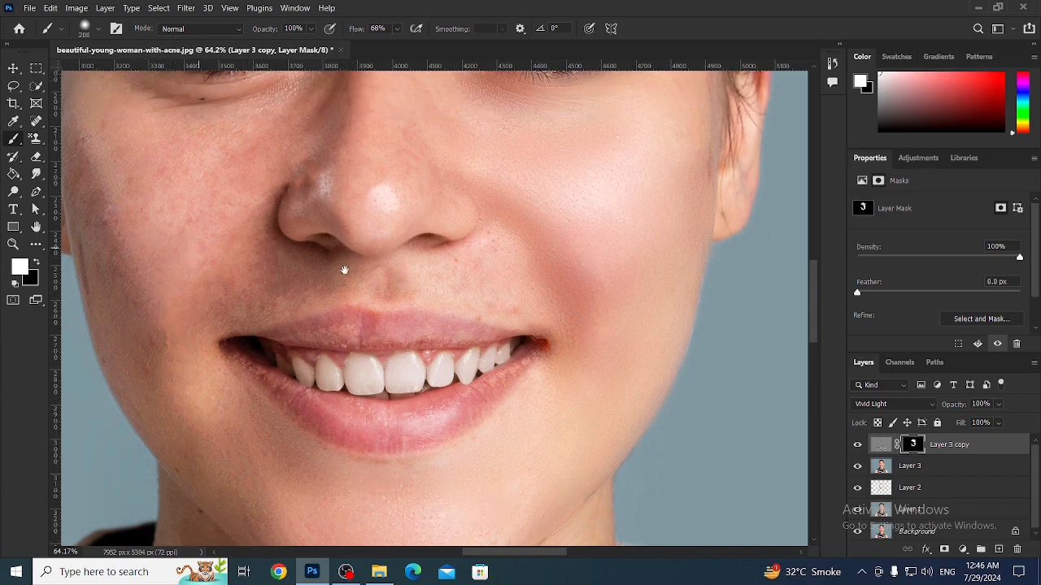
Set the brush flow to 48% and paint the mask over the left-hand cheek
left_click_drag(208, 186, 284, 288)
left_click_drag(358, 30, 342, 30)
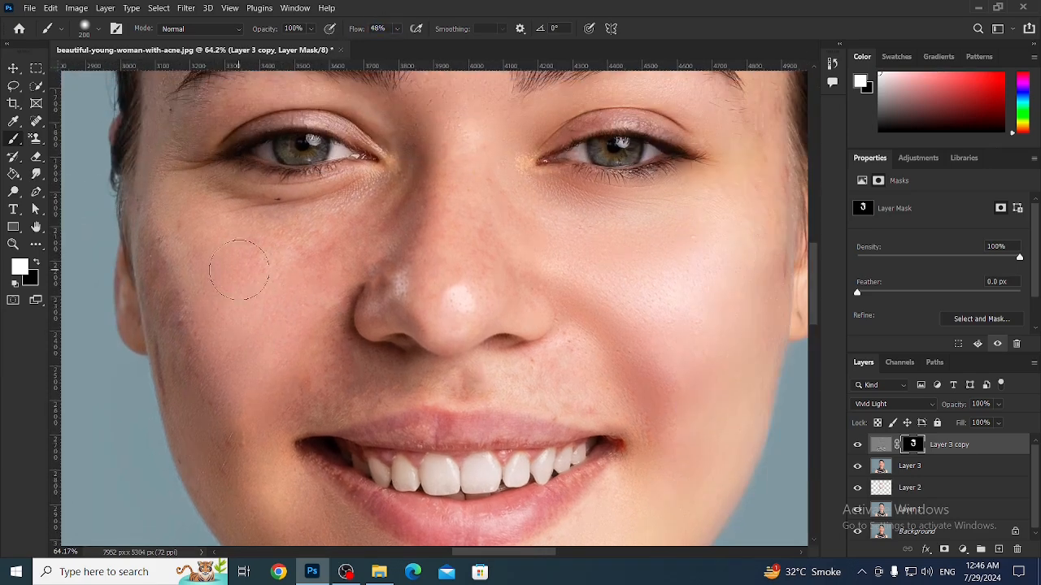
left_click_drag(182, 275, 165, 275)
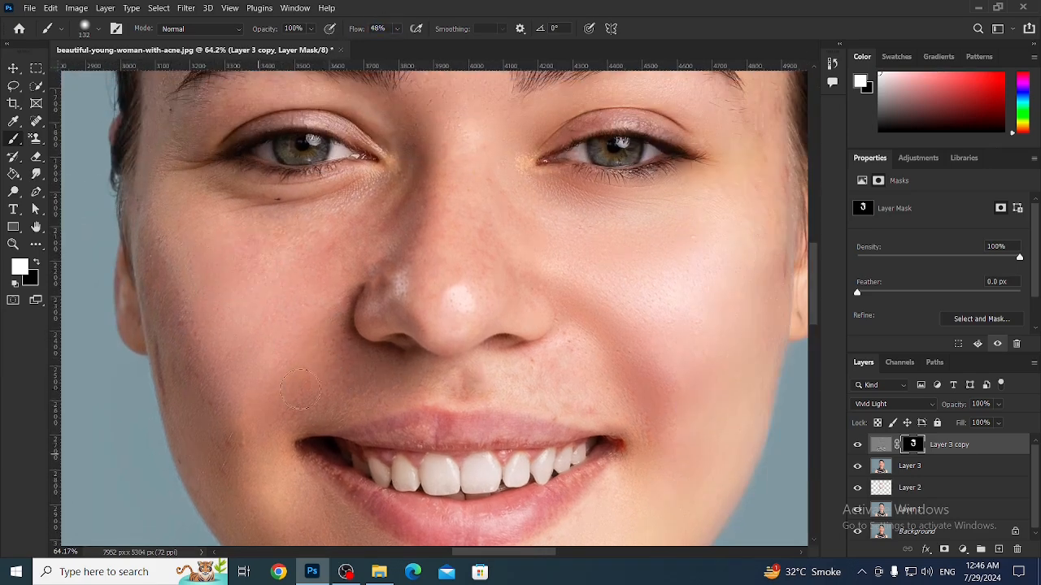
Reduce the brush flow to 24% and paint the mask over the upper lip area, nose and inner left-hand cheek
key("shift+2")
key("shift+4")
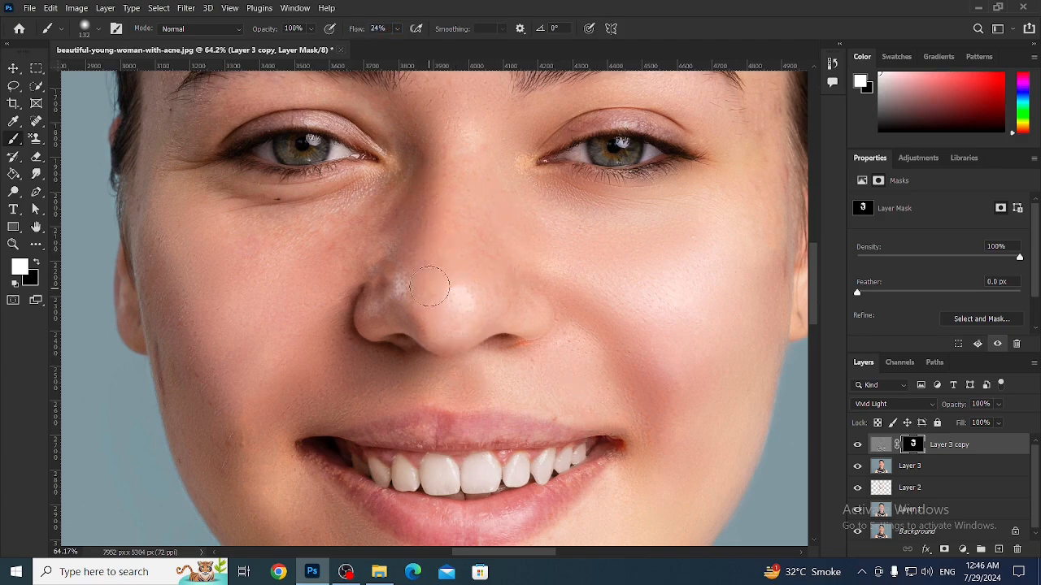
mouse_move(367, 225)
left_mouse_down()
mouse_move(330, 219)
mouse_move(280, 257)
left_mouse_up()
Lower the brush opacity to 75% and paint the smoothing lightly under the left-hand eye
left_click_drag(267, 30, 253, 31)
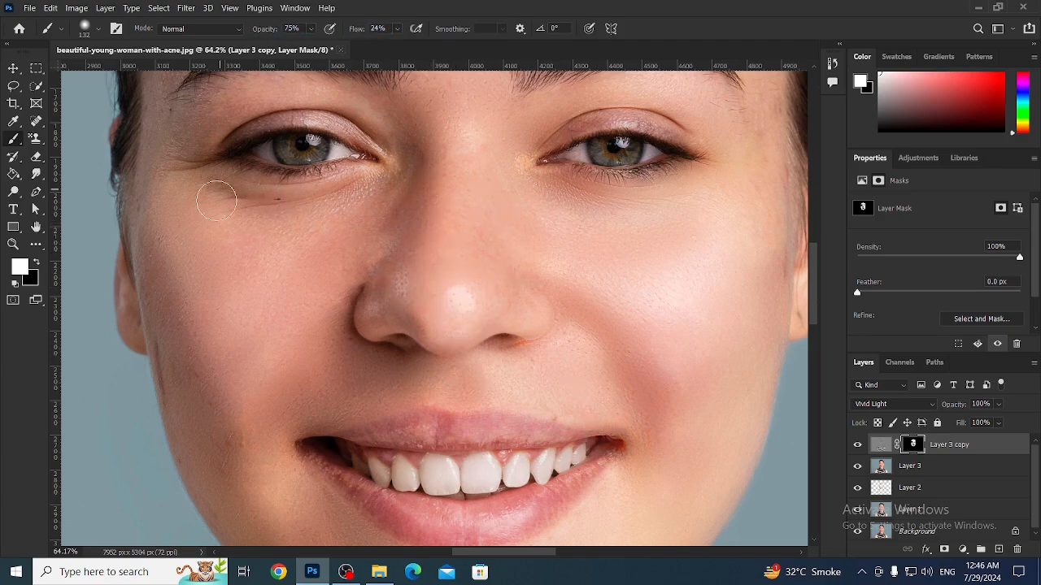
scroll(284, 225, "up", 3)
scroll(284, 225, "left", 1)
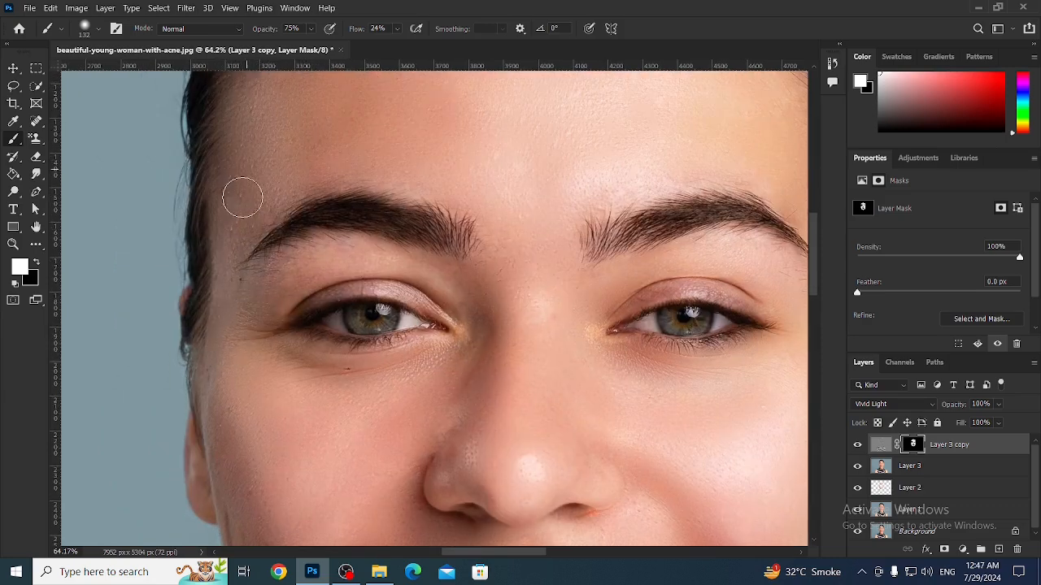
Set the flow to 45%, shrink the brush to 75 px and paint the left-hand temple and the skin around the eyebrow
left_click(376, 29)
type("45")
key("Return")
key("bracketleft")
key("bracketleft")
key("bracketleft")
key("bracketleft")
key("bracketleft")
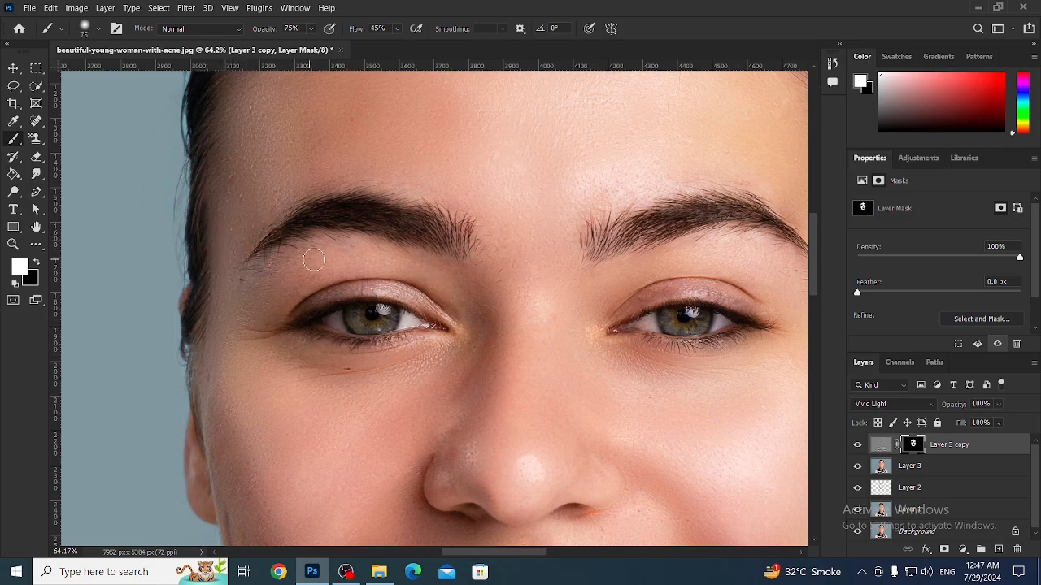
Set the brush flow to 22% and paint the smoothing along the chin's lower edge and the left-hand side of the neck
scroll(338, 254, "down", 3)
scroll(360, 326, "down", 5)
scroll(431, 255, "up", 3)
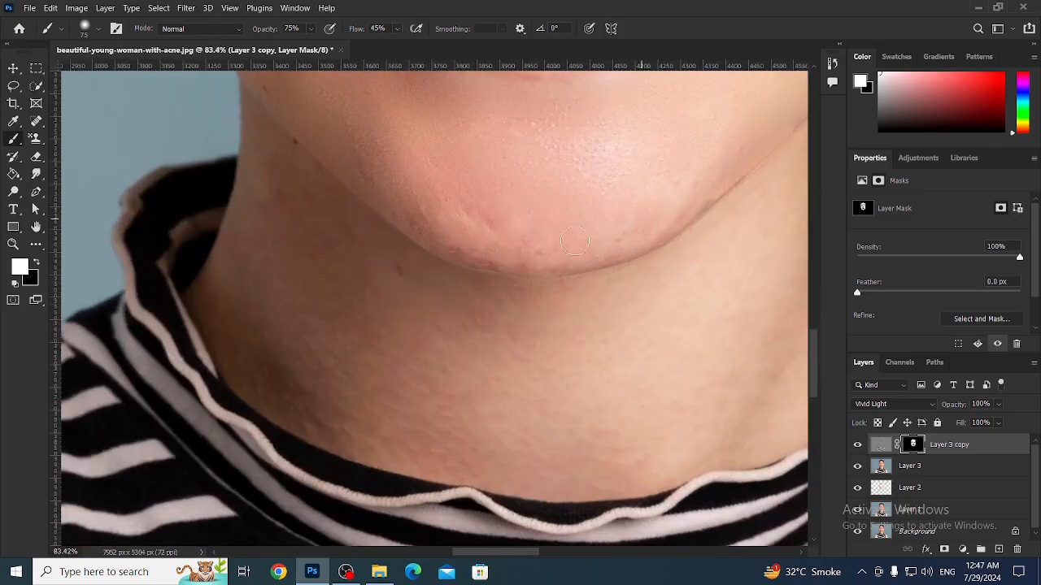
key("shift+2")
key("shift+2")
mouse_move(511, 254)
left_mouse_down()
mouse_move(621, 243)
mouse_move(730, 172)
left_mouse_up()
mouse_move(265, 200)
left_mouse_down()
mouse_move(287, 156)
mouse_move(218, 274)
mouse_move(296, 269)
mouse_move(366, 244)
mouse_move(354, 307)
left_mouse_up()
left_click_drag(303, 431, 329, 431)
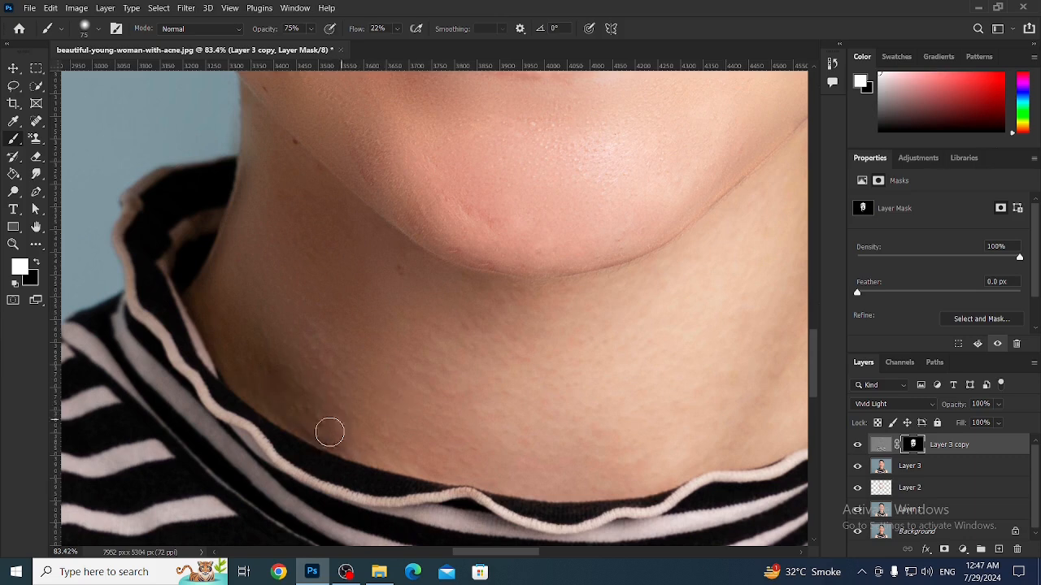
Raise the brush flow to 43% and paint the smoothing over the rest of the neck
left_click_drag(356, 30, 373, 30)
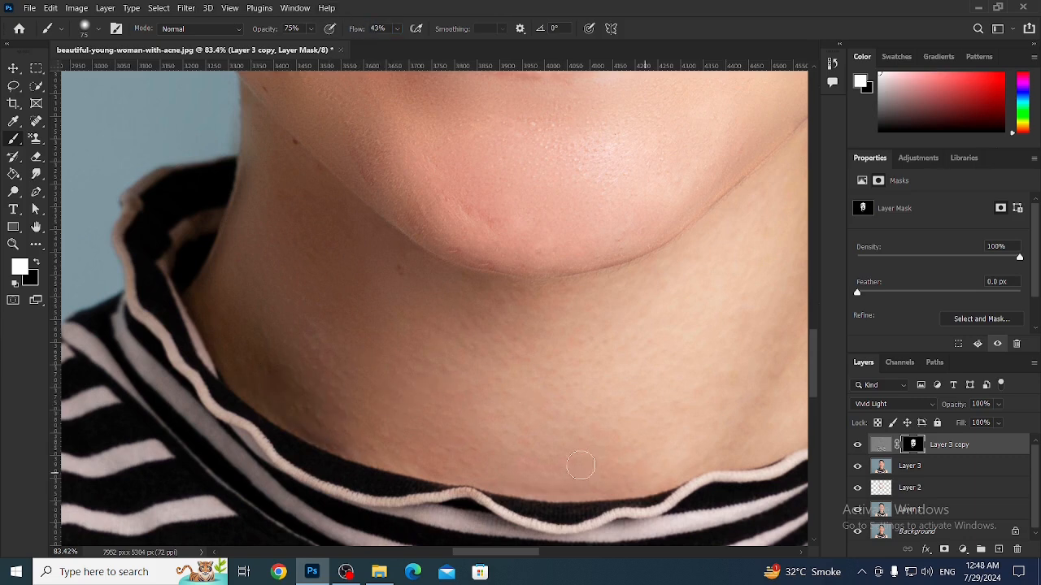
mouse_move(581, 396)
left_mouse_down()
mouse_move(451, 362)
mouse_move(382, 358)
left_mouse_up()
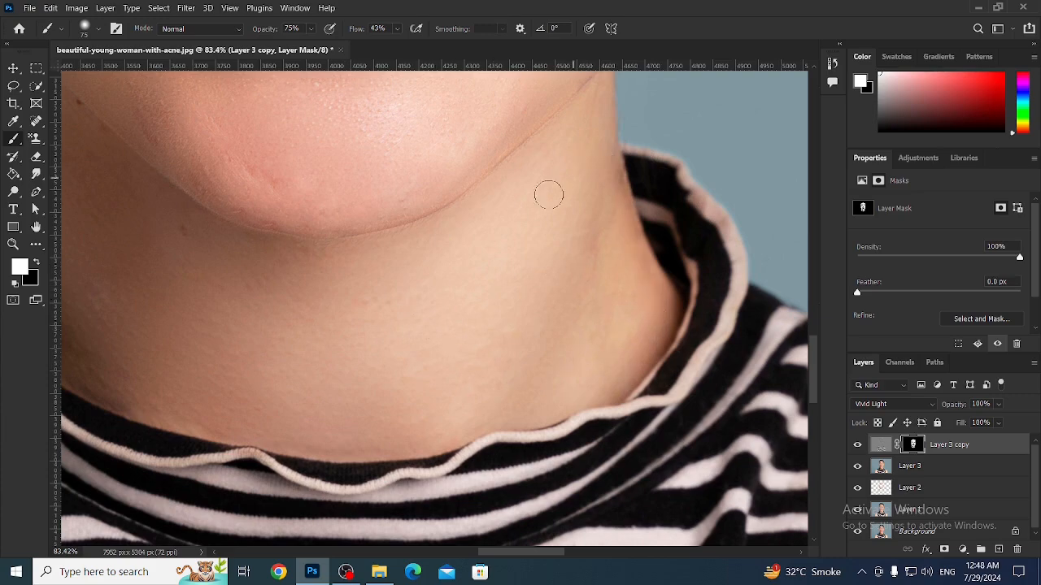
scroll(513, 272, "down", 6)
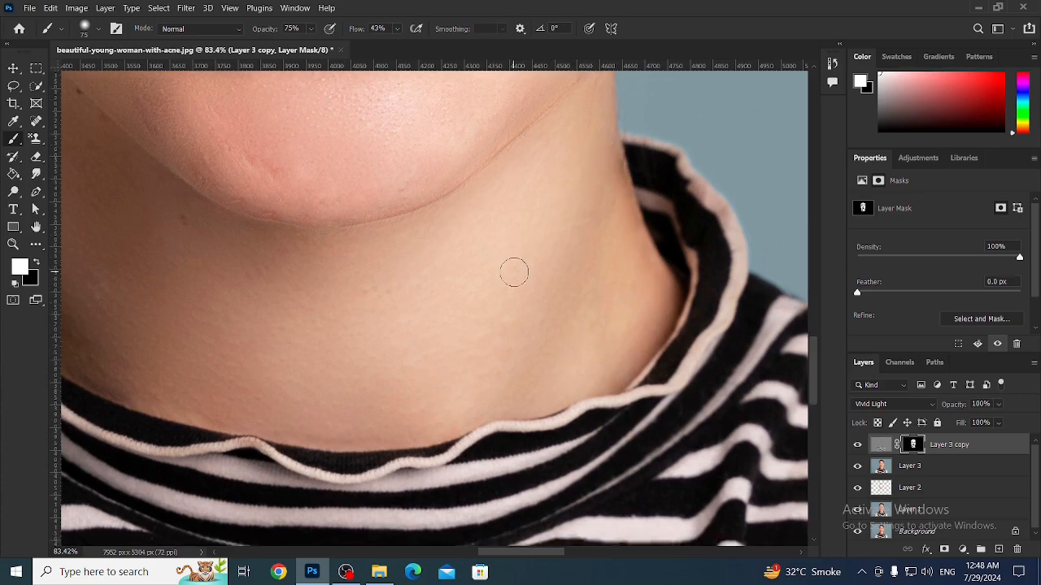
Examine both shoulders and arms, then the smoothed face and whole portrait, for remaining uneven skin
scroll(480, 321, "right", 7)
scroll(518, 211, "up", 1)
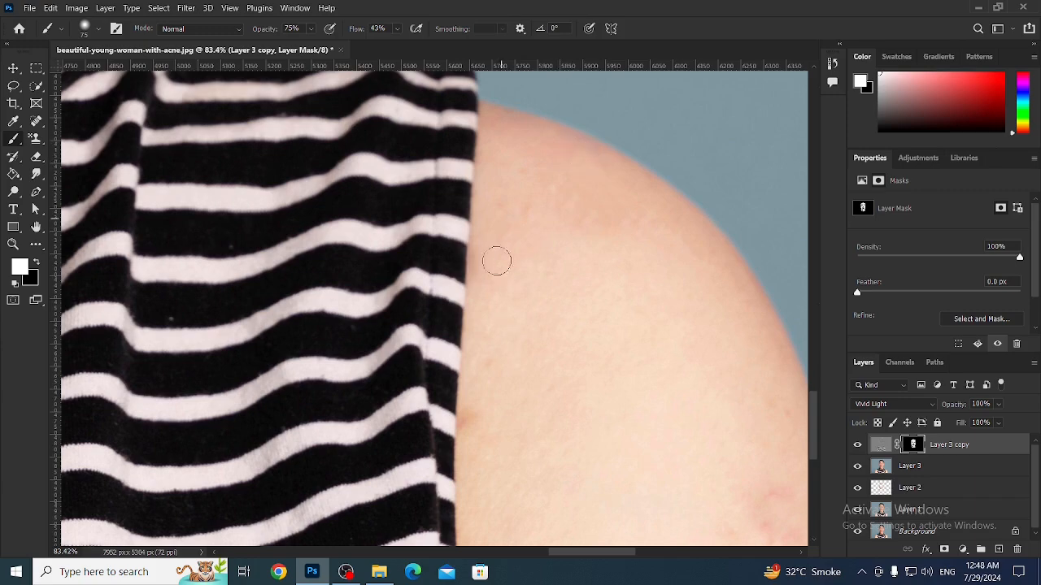
scroll(618, 366, "down", 3)
scroll(618, 366, "right", 3)
left_click_drag(439, 374, 618, 379)
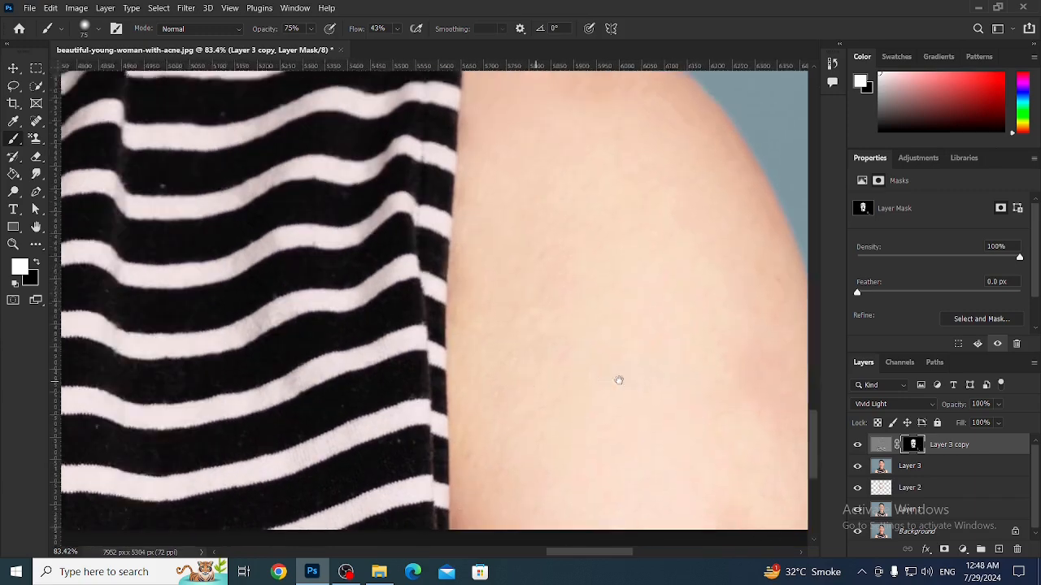
scroll(534, 325, "down", 4)
left_click_drag(165, 302, 361, 347)
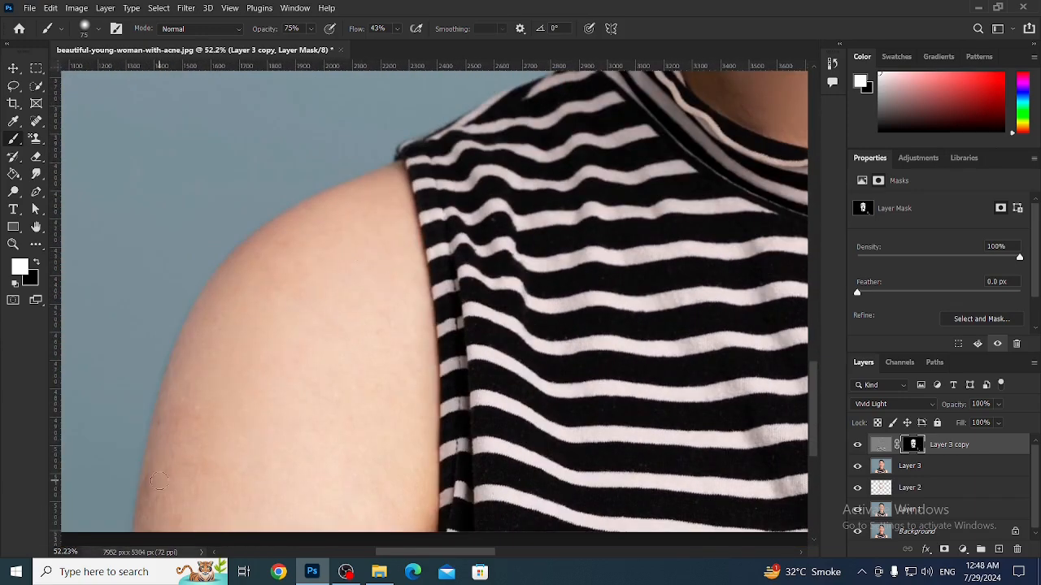
left_click_drag(551, 364, 244, 406)
scroll(249, 302, "down", 6)
left_click_drag(249, 301, 244, 496)
scroll(339, 237, "up", 4)
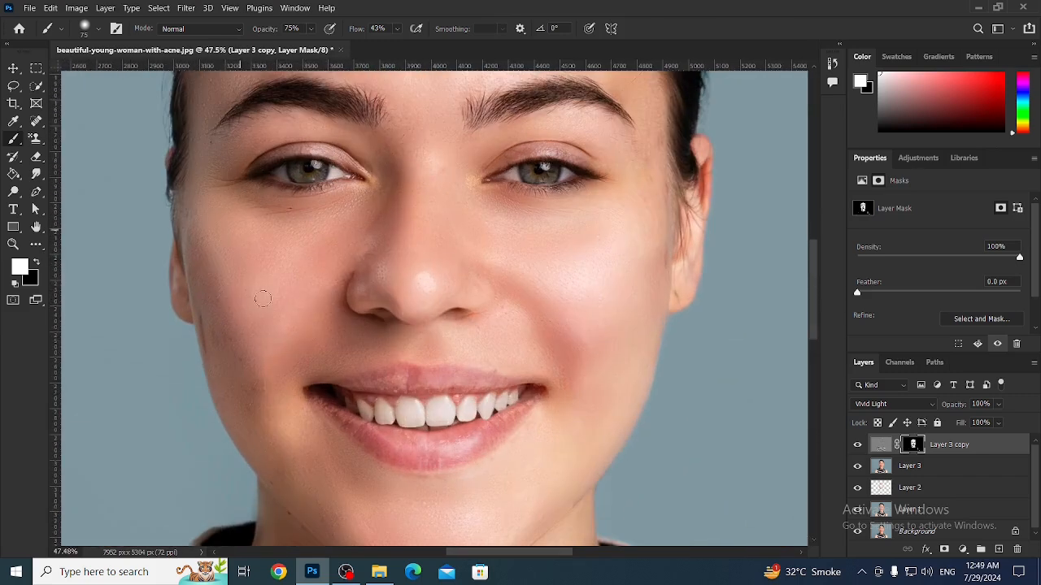
scroll(326, 293, "down", 3)
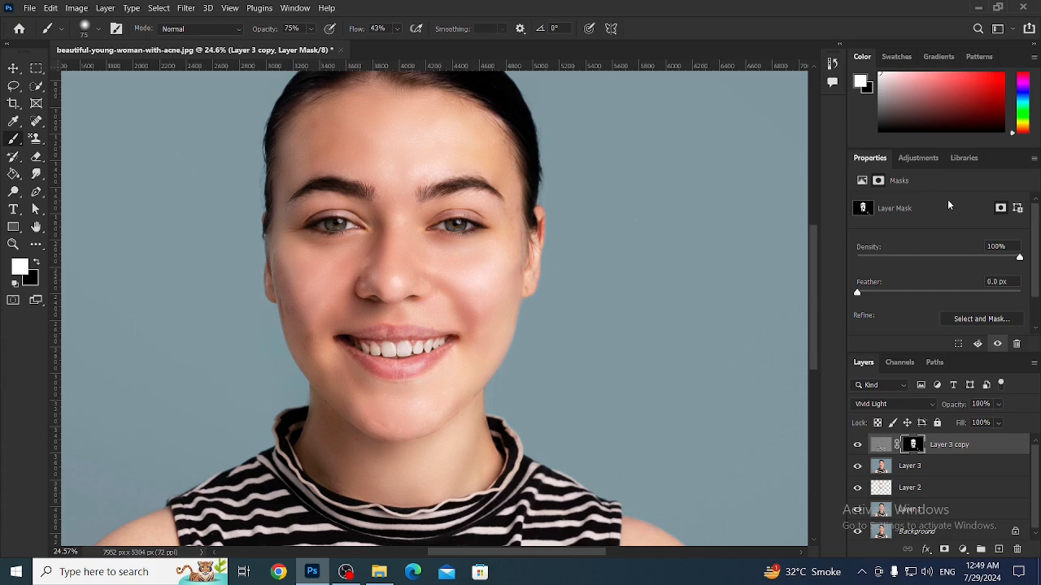
Stamp all visible layers into a new merged layer on top and duplicate that layer
key("ctrl+alt+shift+e")
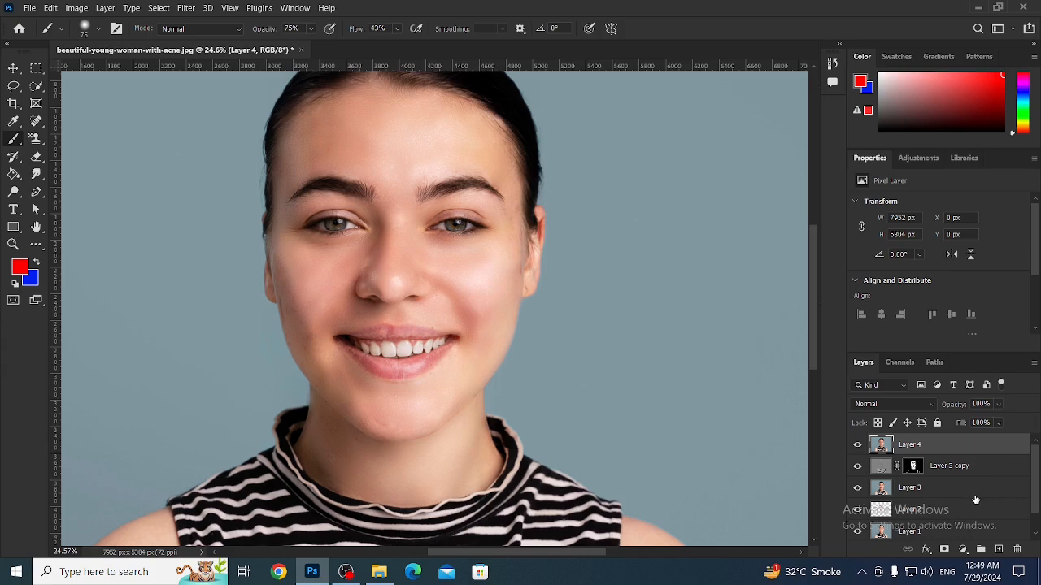
key("ctrl+j")
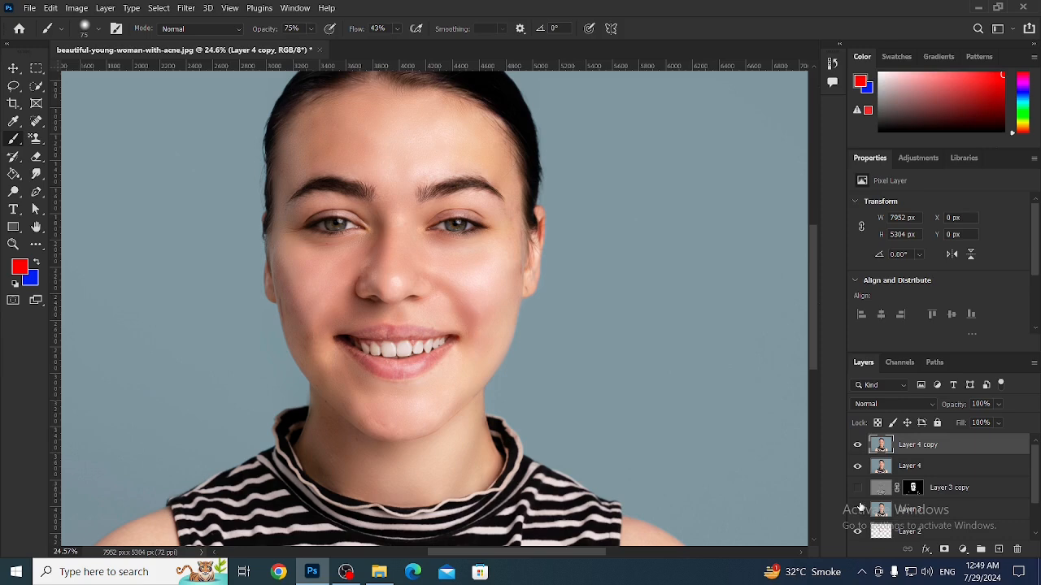
Hide the older retouching layers beneath Layer 4, including Layer 3 copy, Layer 3 and Layer 2
scroll(860, 506, "down", 1)
left_click(856, 488)
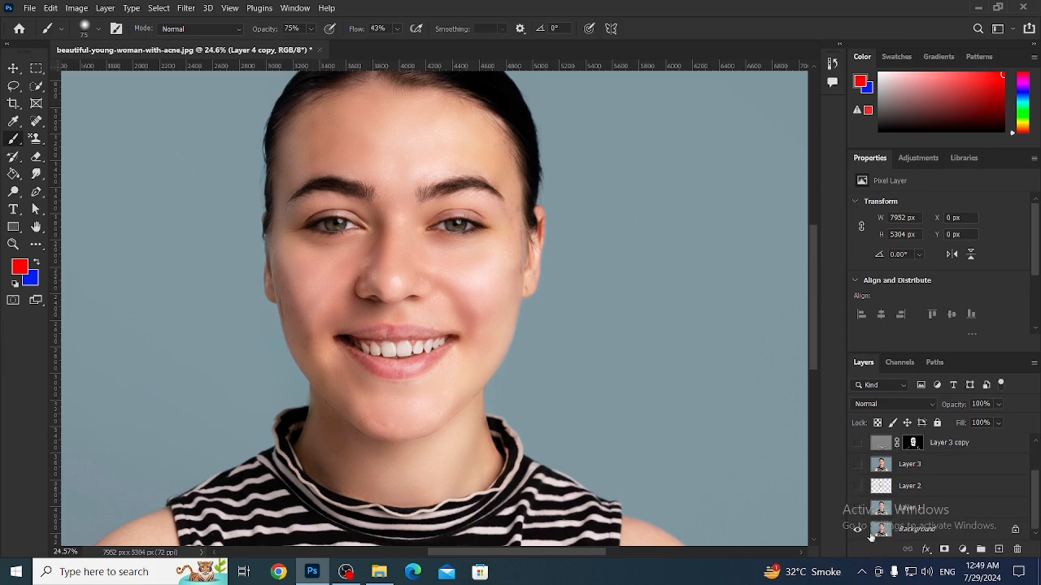
scroll(884, 504, "up", 1)
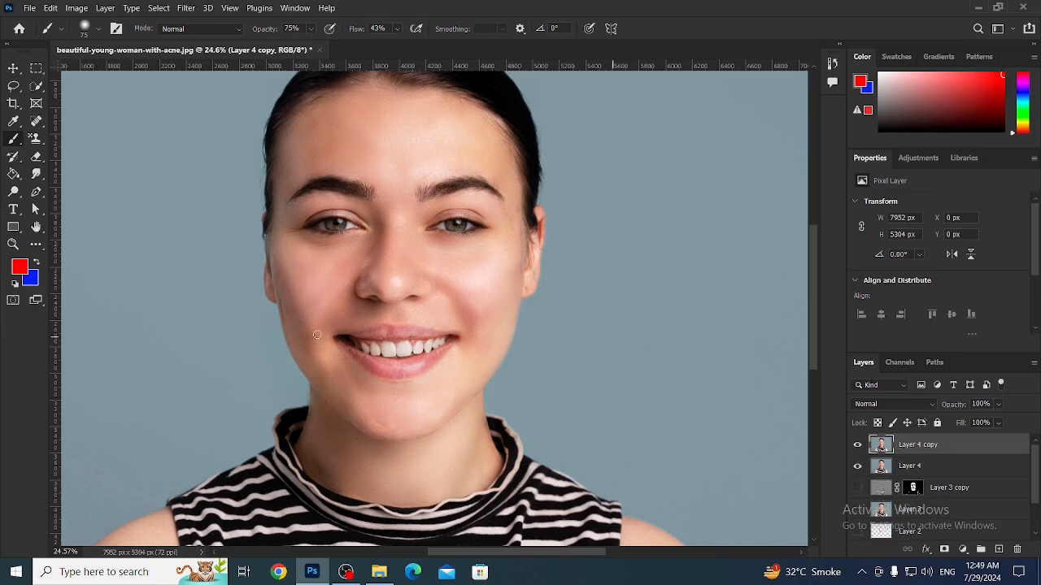
Add a Curves adjustment layer above Layer 4 copy and move its black point inward to darken the shadows
scroll(323, 319, "up", 1)
scroll(324, 319, "up", 3)
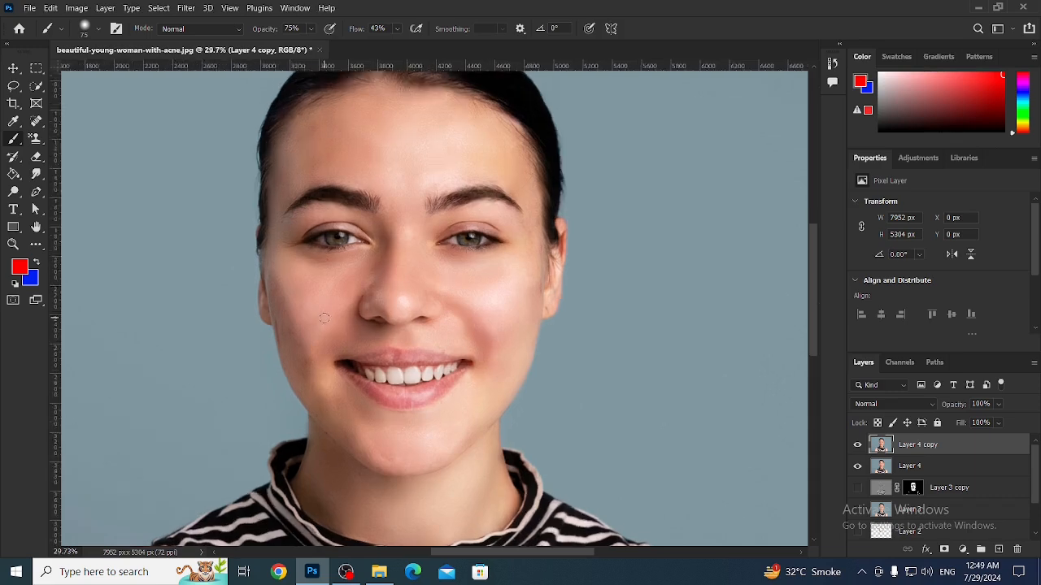
mouse_move(466, 179)
left_mouse_down()
mouse_move(453, 281)
mouse_move(457, 213)
left_mouse_up()
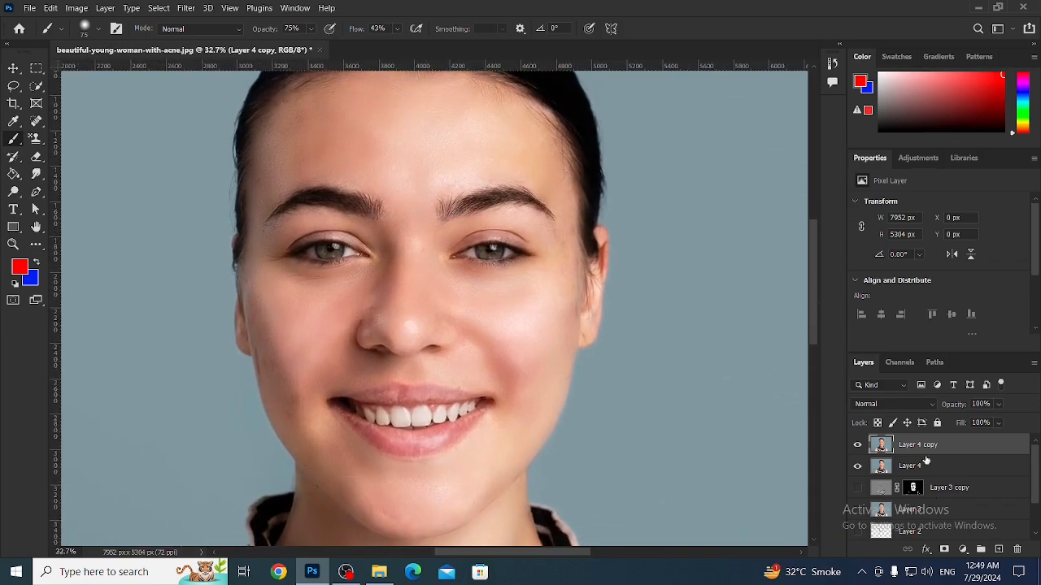
left_click(963, 549)
left_click(930, 365)
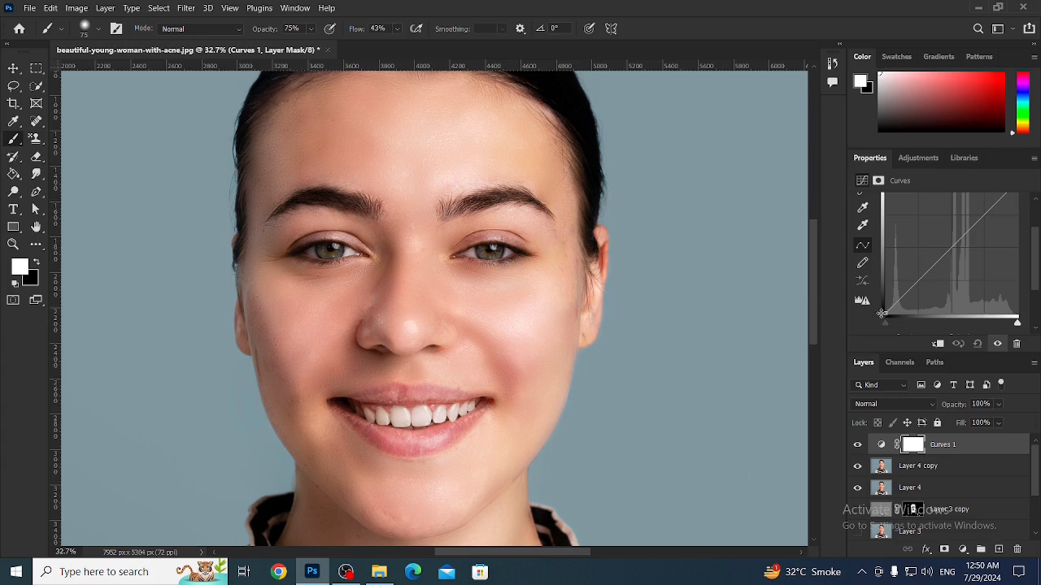
left_click_drag(887, 309, 920, 312)
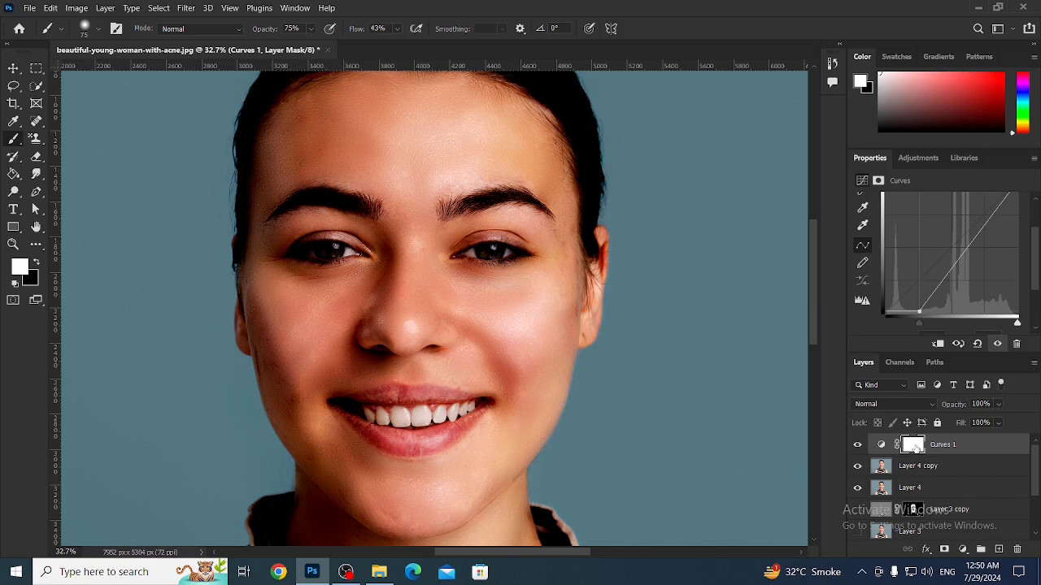
Invert the Curves 1 mask to black and paint shadows over the forehead and cheek in white at 45% opacity and 36% flow
left_click(916, 447)
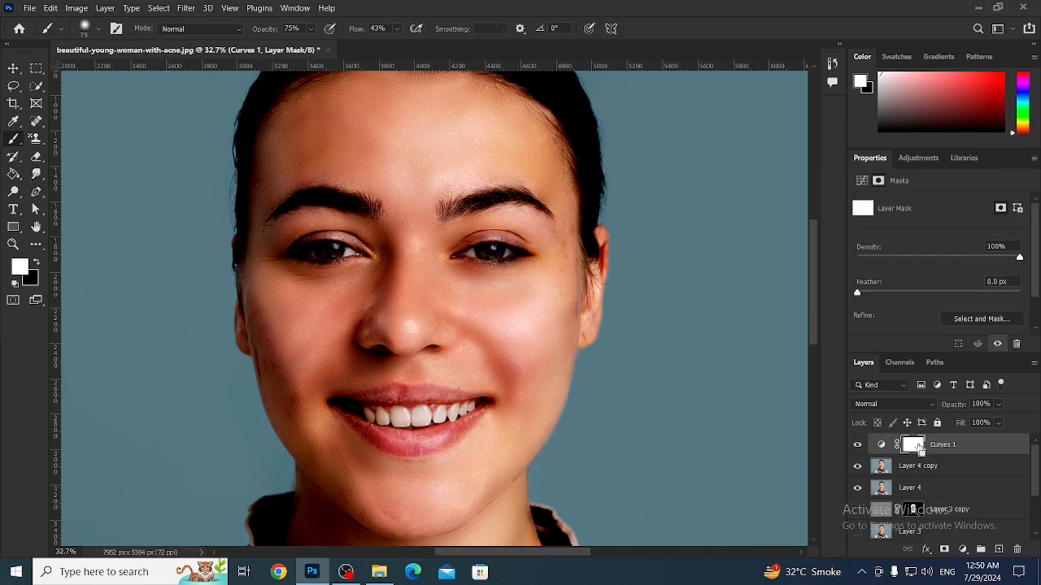
key("ctrl+i")
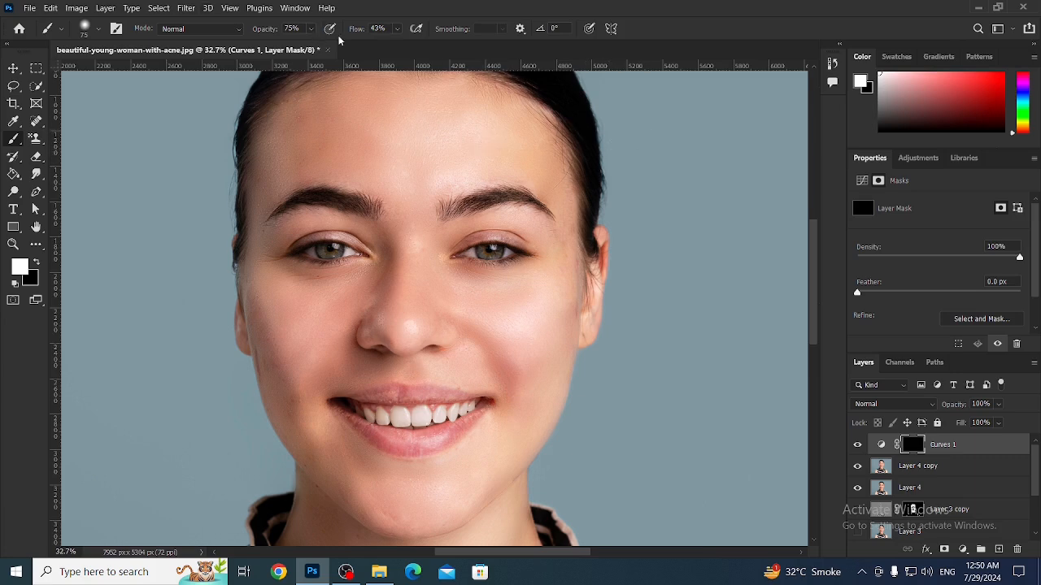
left_click_drag(358, 32, 349, 33)
left_click_drag(270, 31, 246, 30)
mouse_move(503, 186)
left_mouse_down()
mouse_move(523, 195)
mouse_move(514, 122)
left_mouse_up()
mouse_move(544, 330)
left_mouse_down()
mouse_move(516, 337)
mouse_move(535, 313)
mouse_move(536, 398)
mouse_move(513, 309)
mouse_move(526, 312)
mouse_move(533, 340)
left_mouse_up()
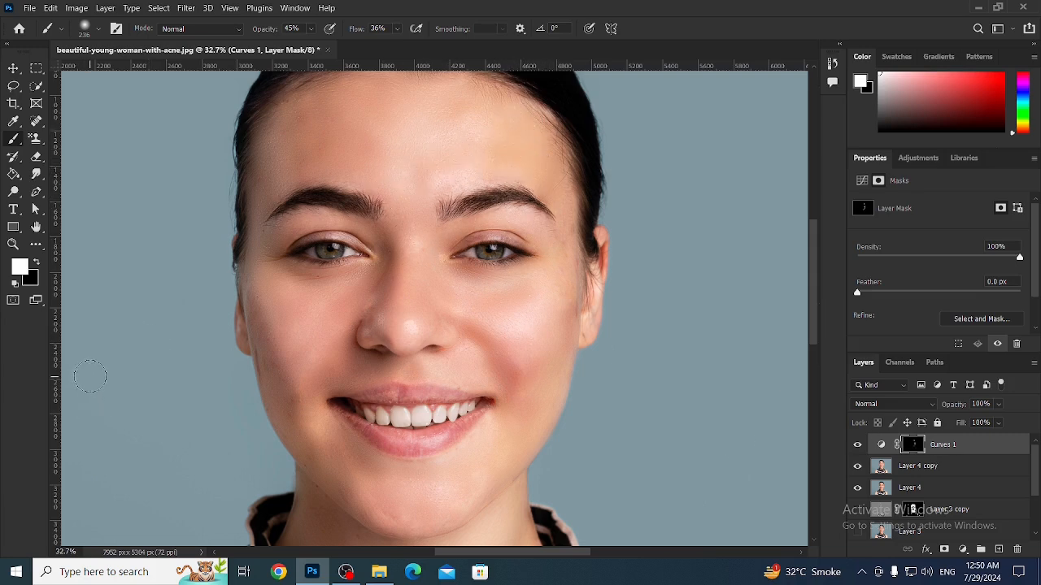
key("x")
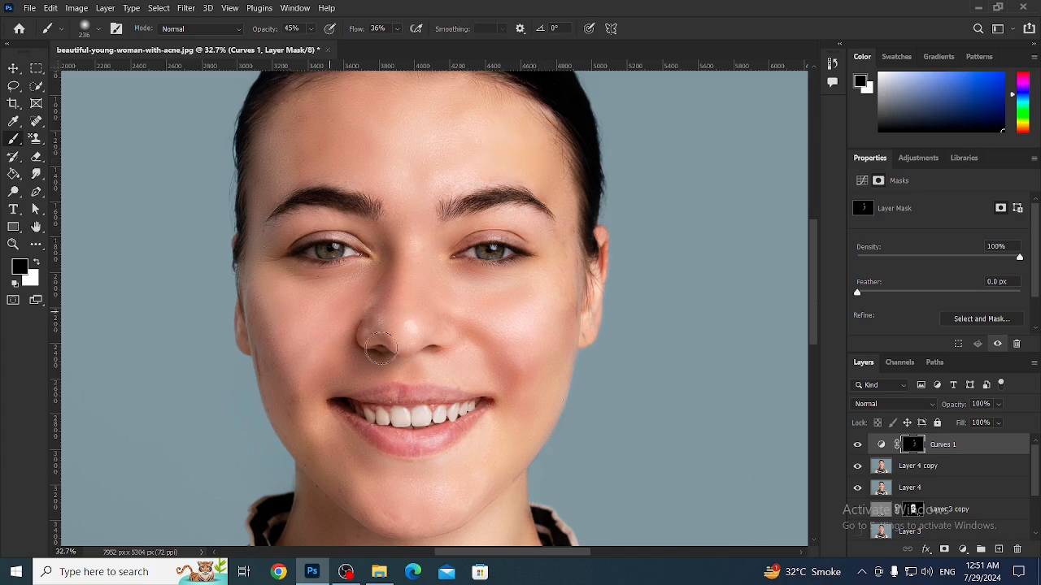
Add a Curves adjustment layer with a raised black point above Curves 1 and invert its mask to black
left_click(961, 550)
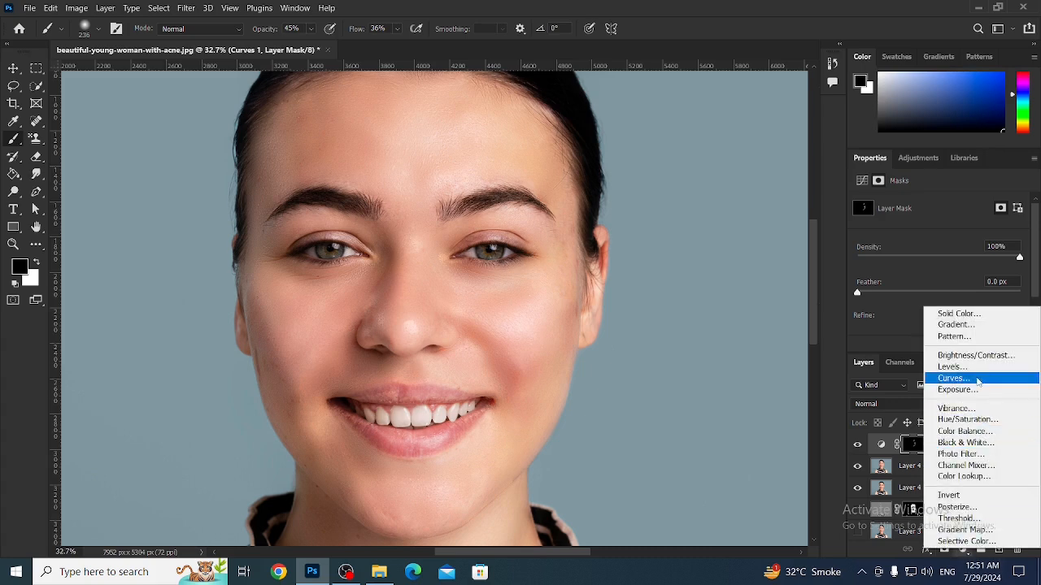
left_click(978, 380)
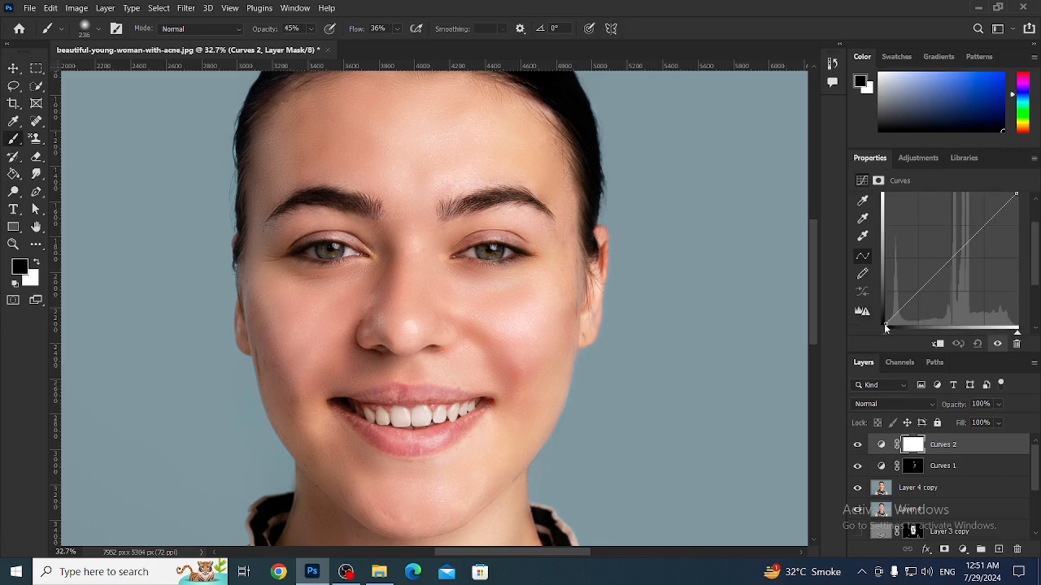
left_click_drag(887, 323, 892, 305)
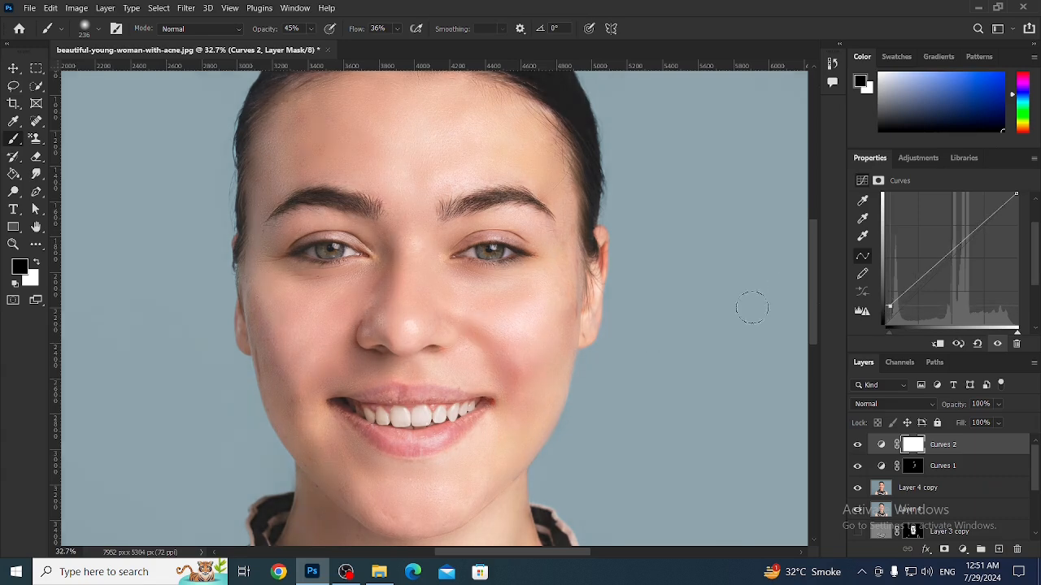
left_click_drag(887, 306, 887, 300)
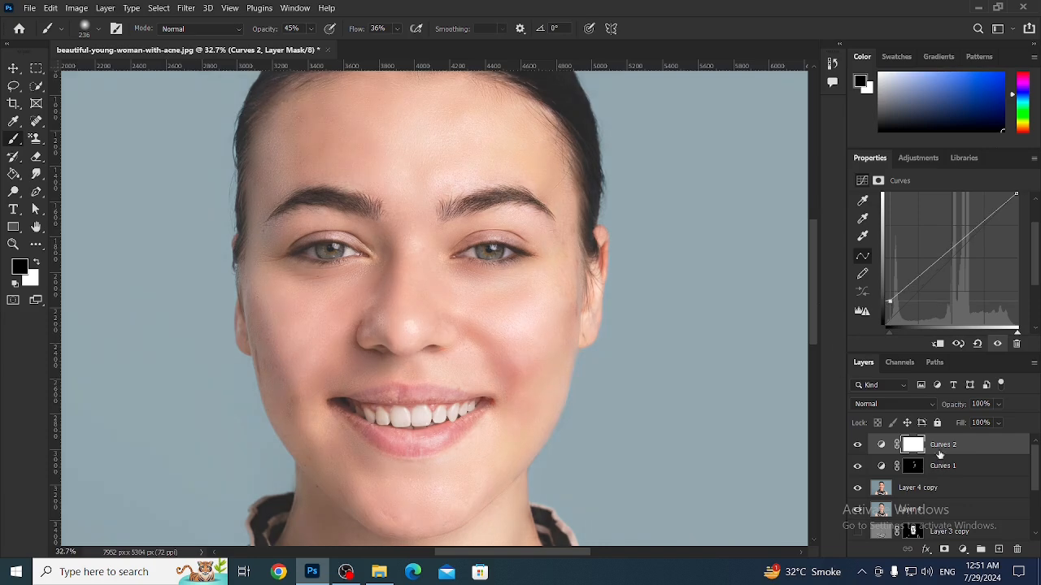
left_click(912, 448)
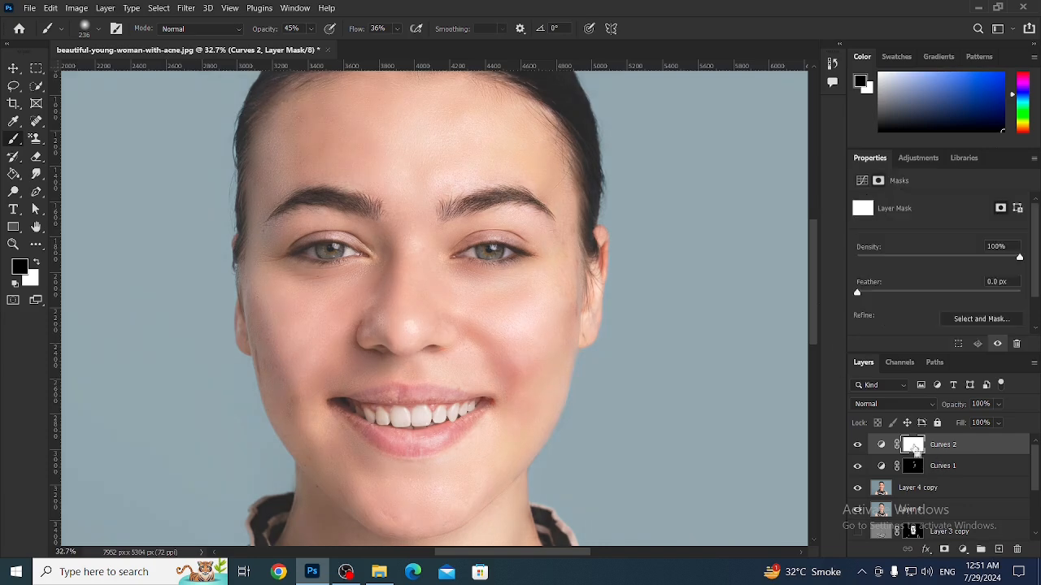
key("ctrl+i")
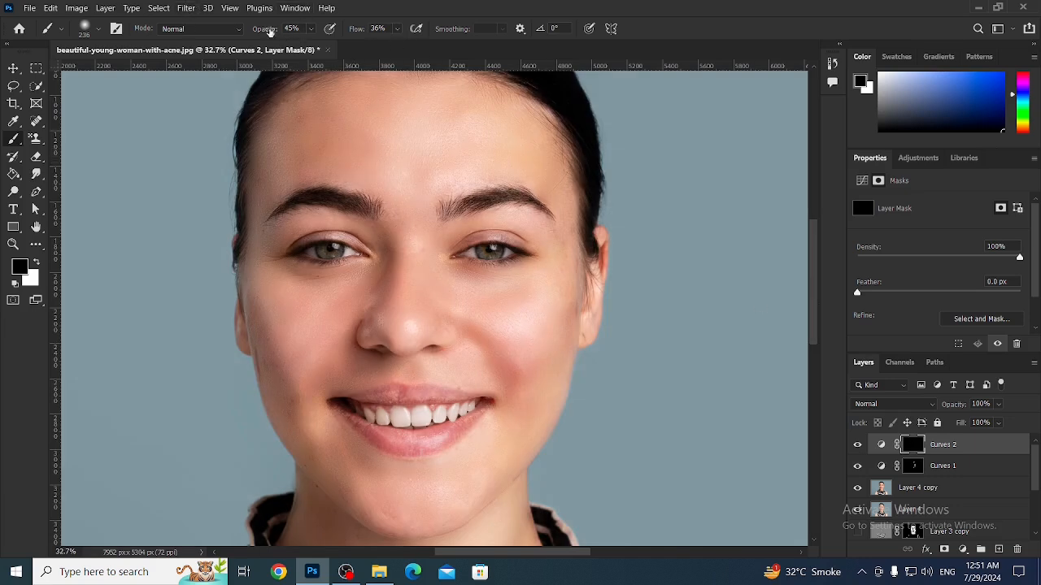
Paint highlights on the forehead, cheeks and chin through the Curves 2 mask with a soft white brush at 42% opacity
left_click_drag(270, 29, 267, 31)
scroll(337, 105, "up", 1)
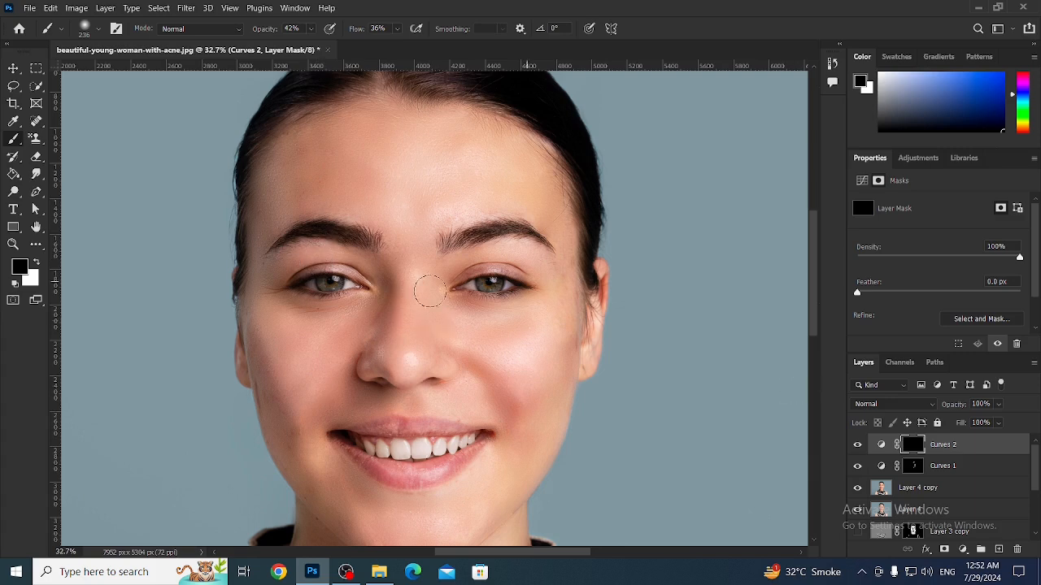
left_click(38, 263)
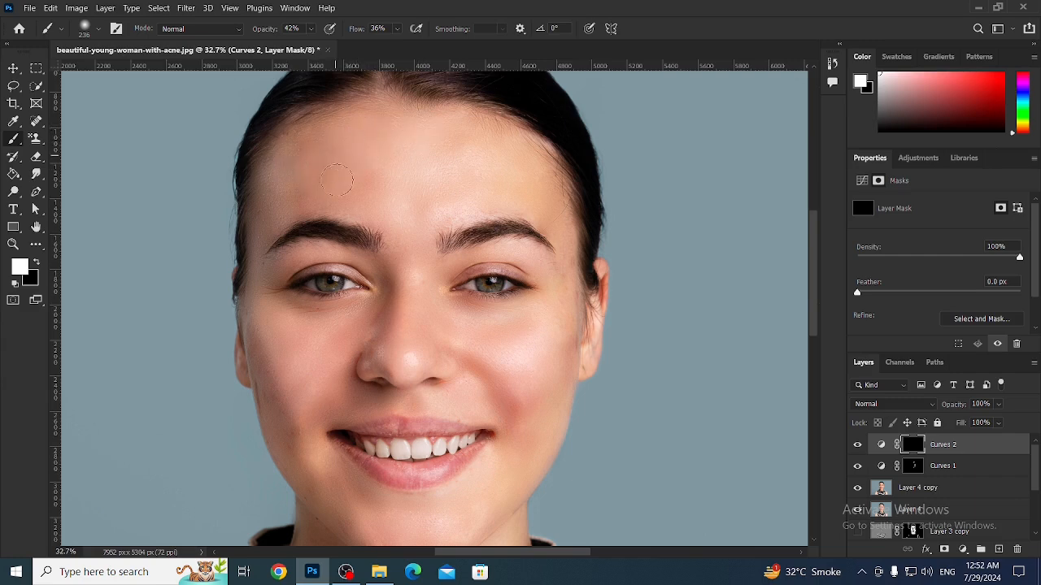
left_click_drag(300, 180, 293, 185)
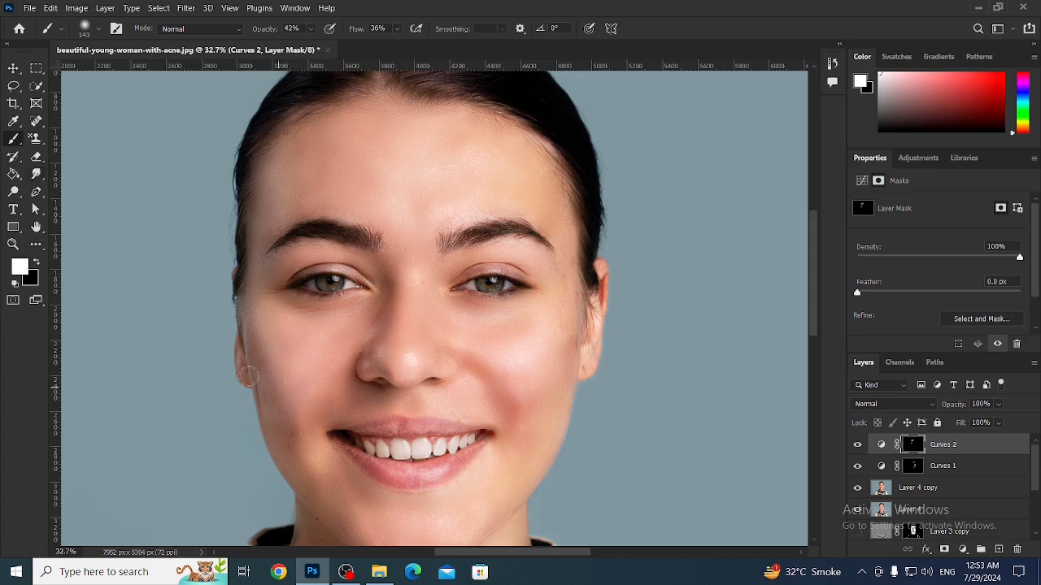
mouse_move(339, 411)
left_mouse_down()
mouse_move(293, 456)
mouse_move(372, 499)
left_mouse_up()
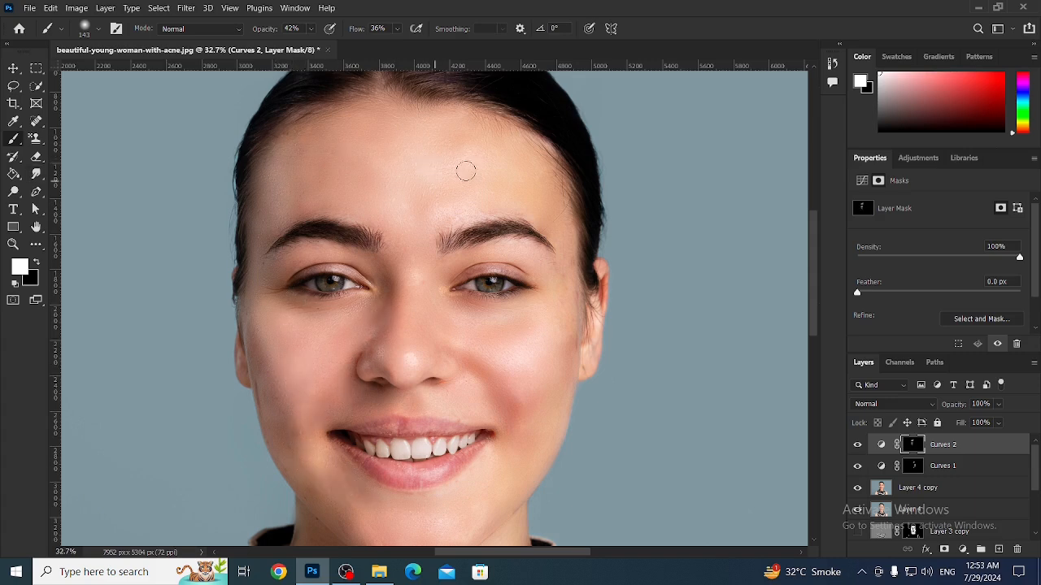
scroll(536, 199, "down", 3)
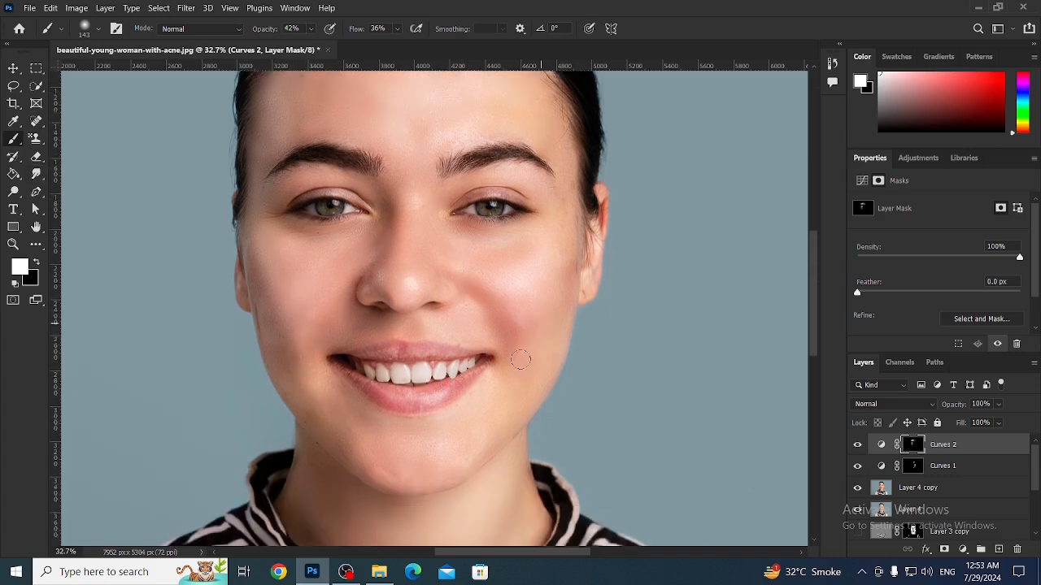
scroll(356, 160, "up", 3)
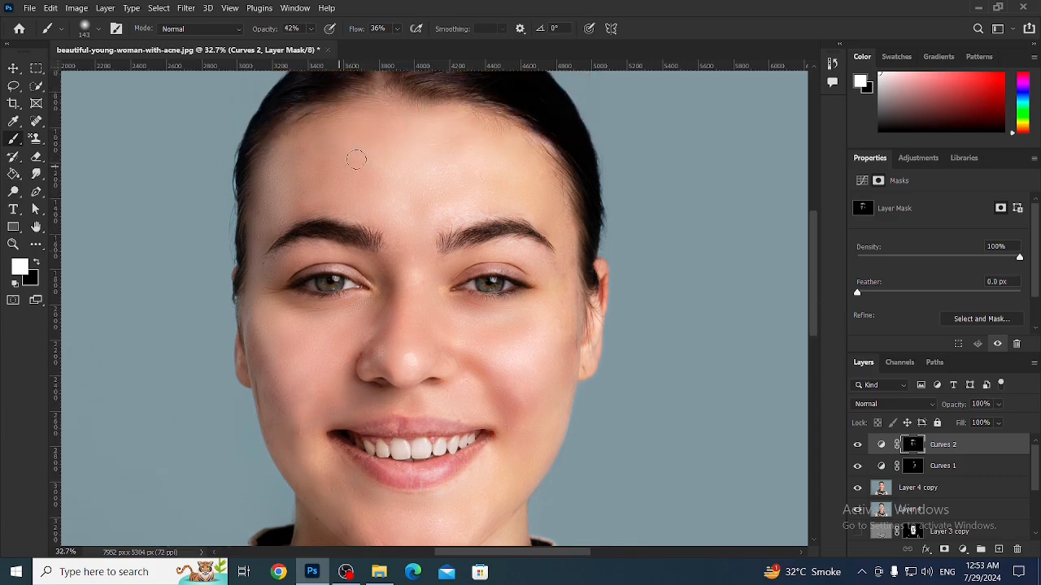
scroll(444, 167, "down", 1)
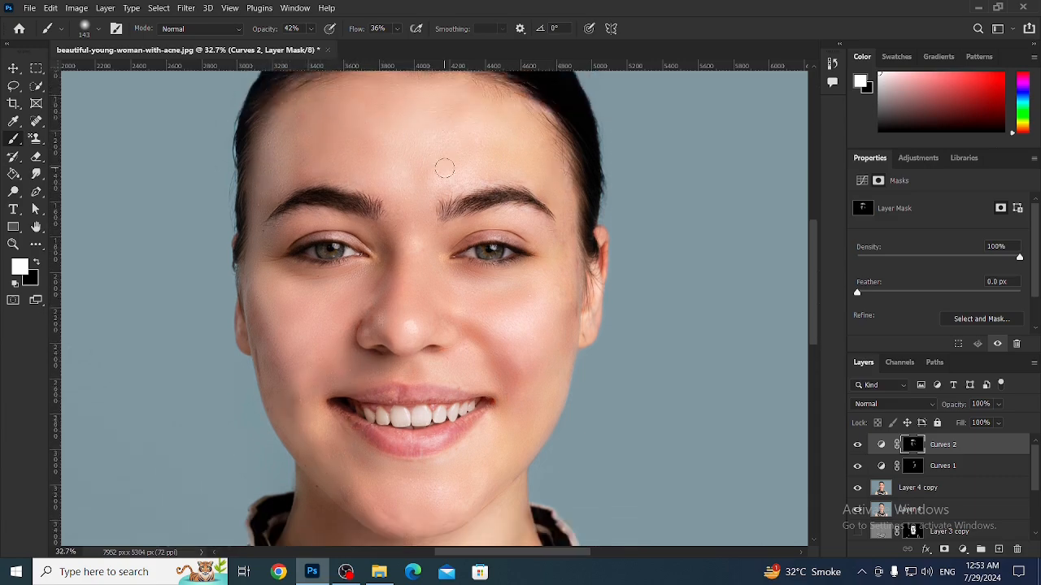
scroll(444, 168, "down", 3)
scroll(447, 269, "up", 4)
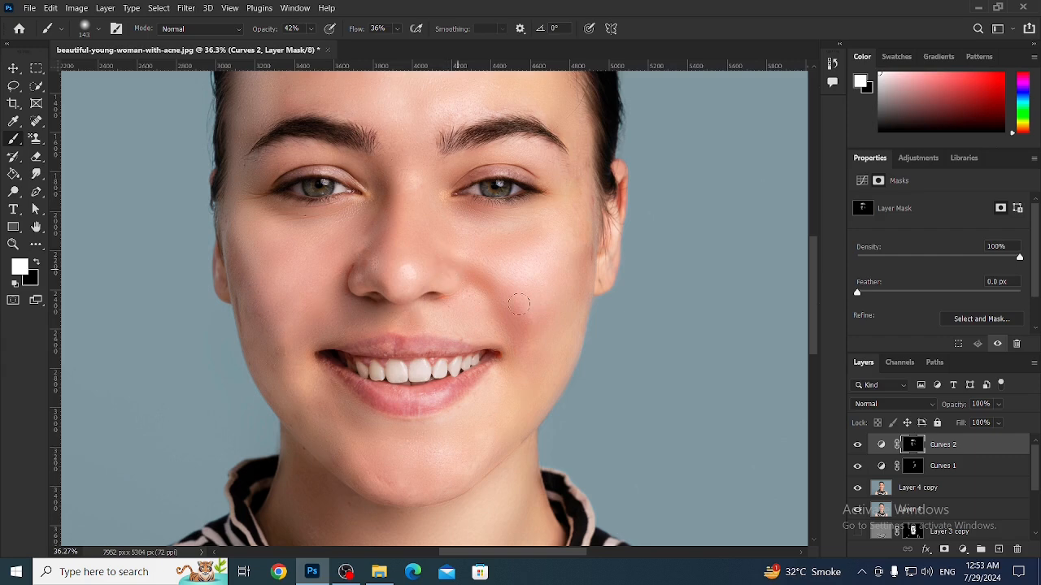
scroll(517, 377, "down", 2)
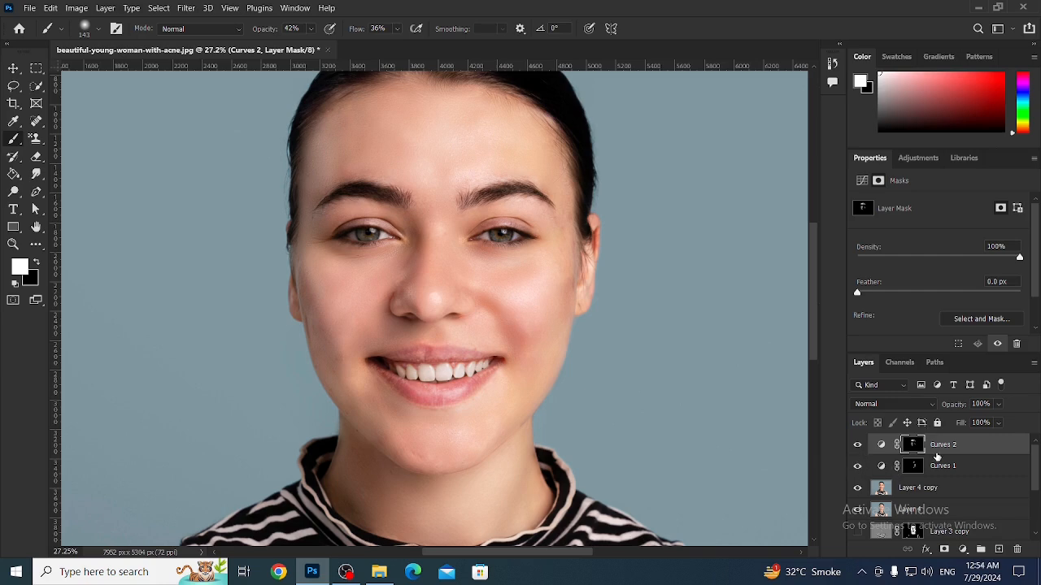
Stamp all visible layers into a new top layer and hide the older retouching layers beneath it, including Curves 2 and Curves 1
key("ctrl+shift+alt+e")
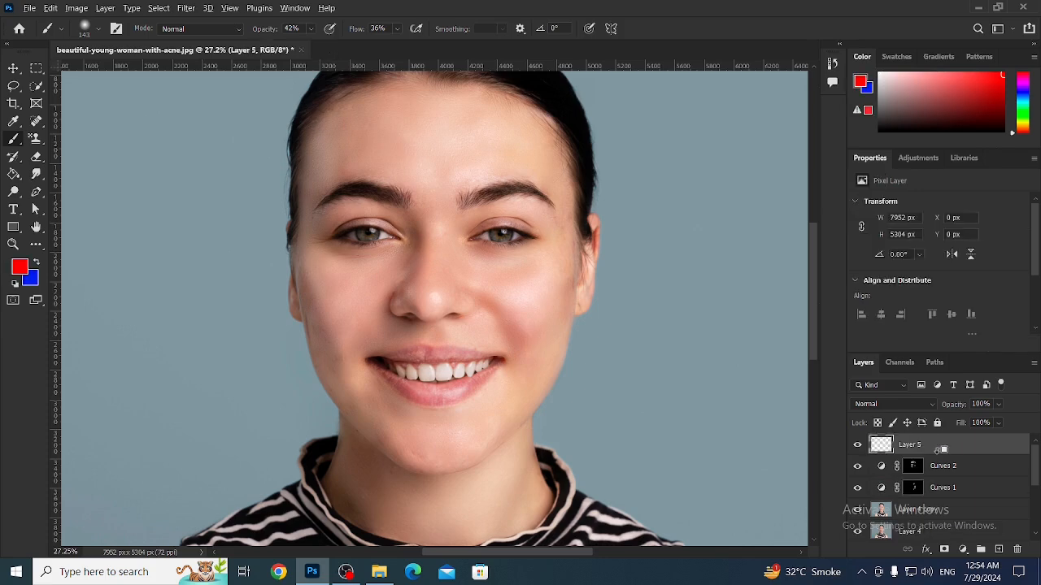
left_click(858, 469)
left_click(857, 488)
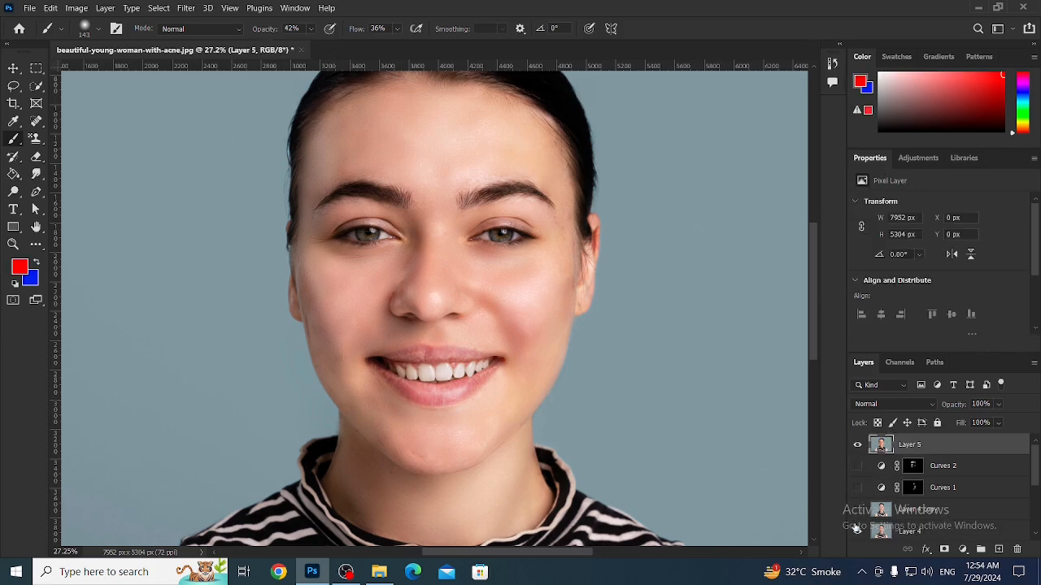
Hide and show Layer 5 to compare the retouched portrait with the original photo
scroll(864, 525, "down", 4)
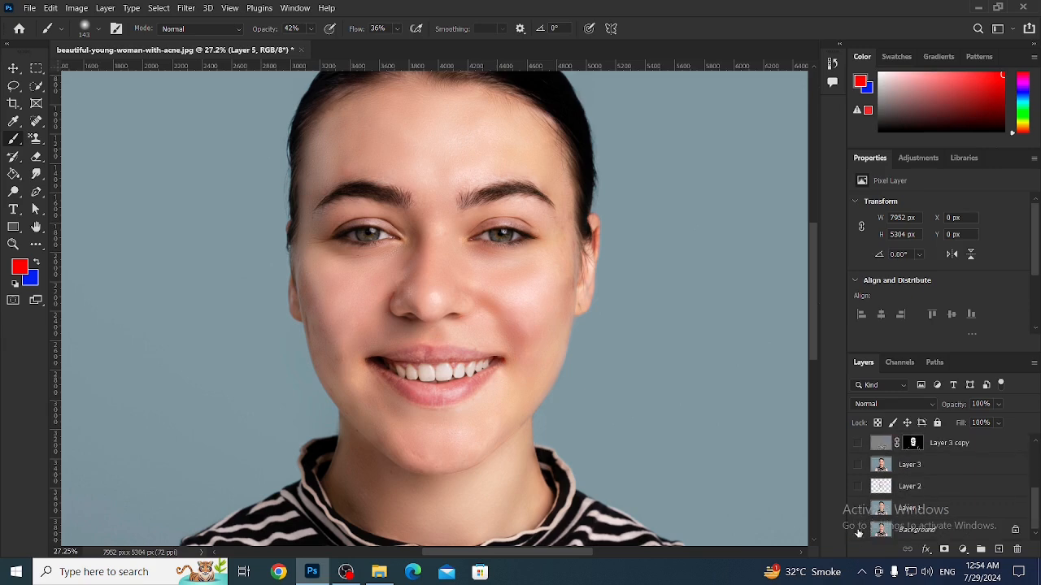
scroll(874, 512, "up", 4)
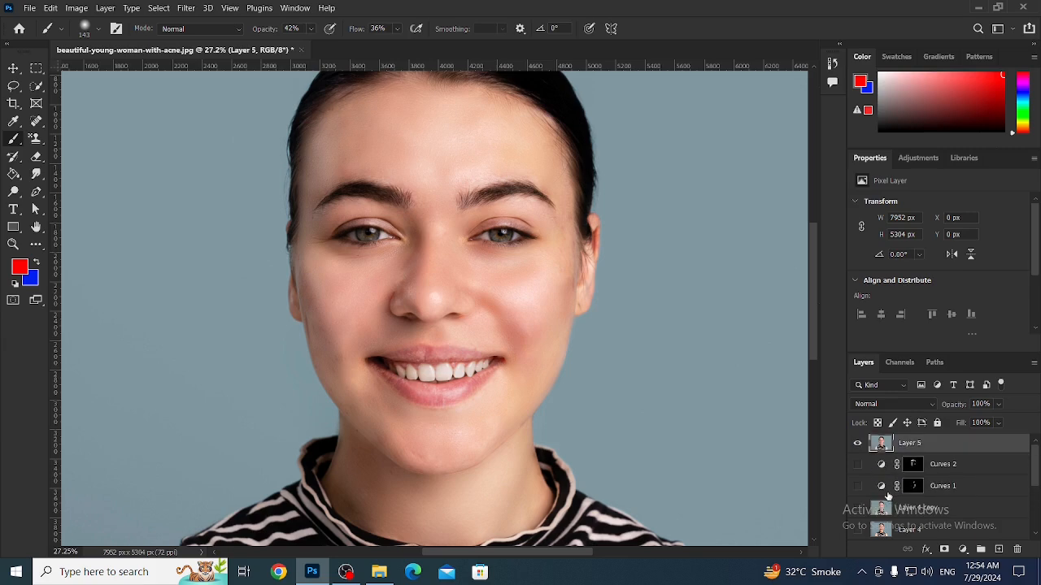
left_click(859, 444)
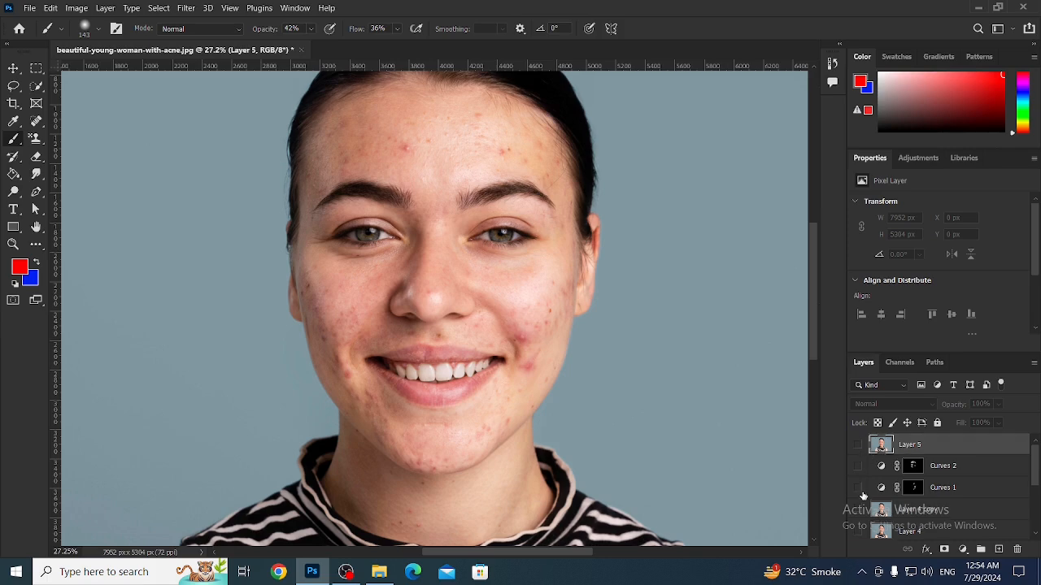
left_click(854, 445)
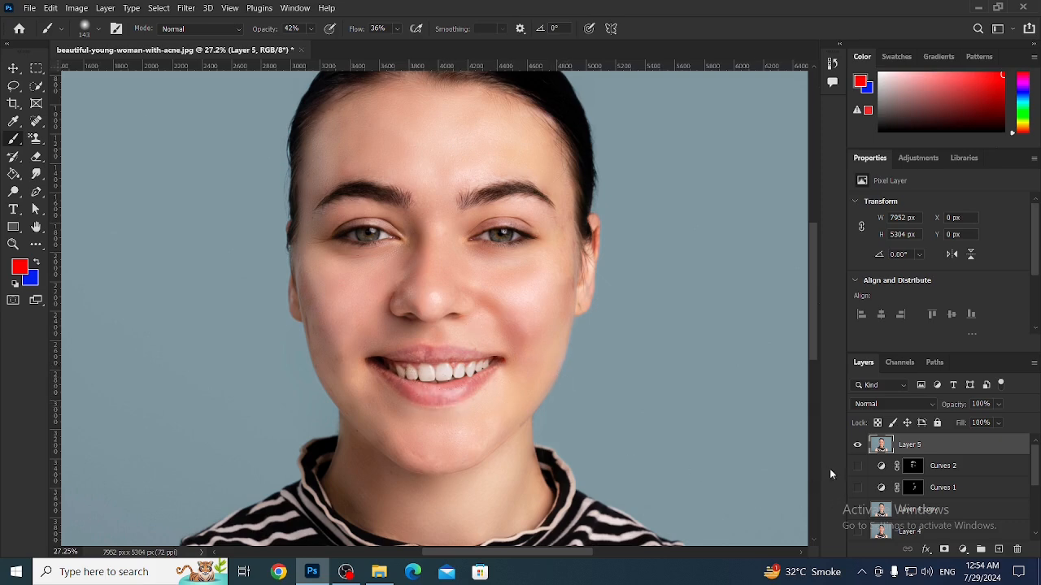
Add an orange (ff7800) Solid Color fill layer above Layer 5 and invert its mask to black
left_click(963, 549)
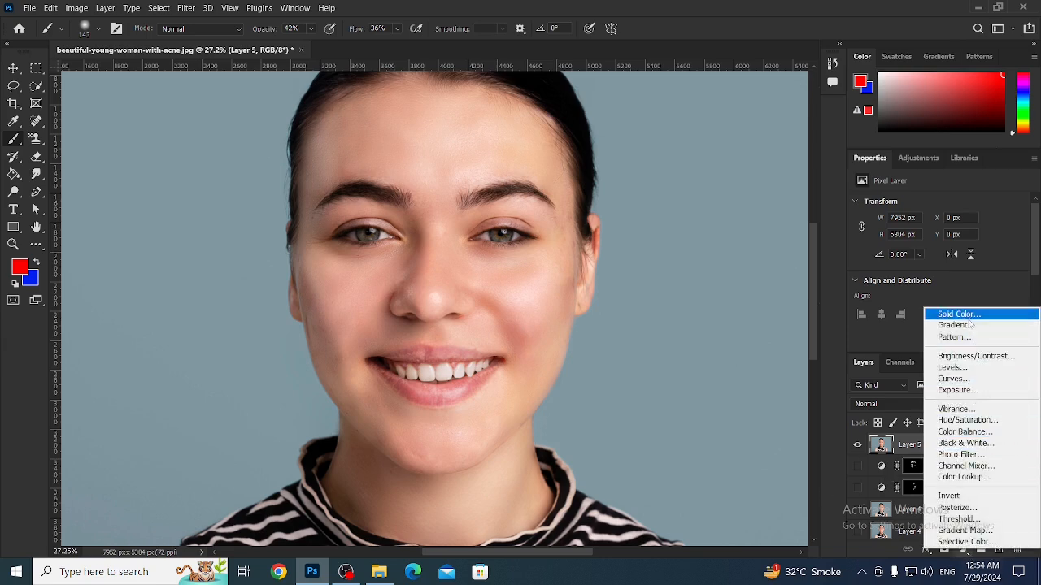
left_click(935, 314)
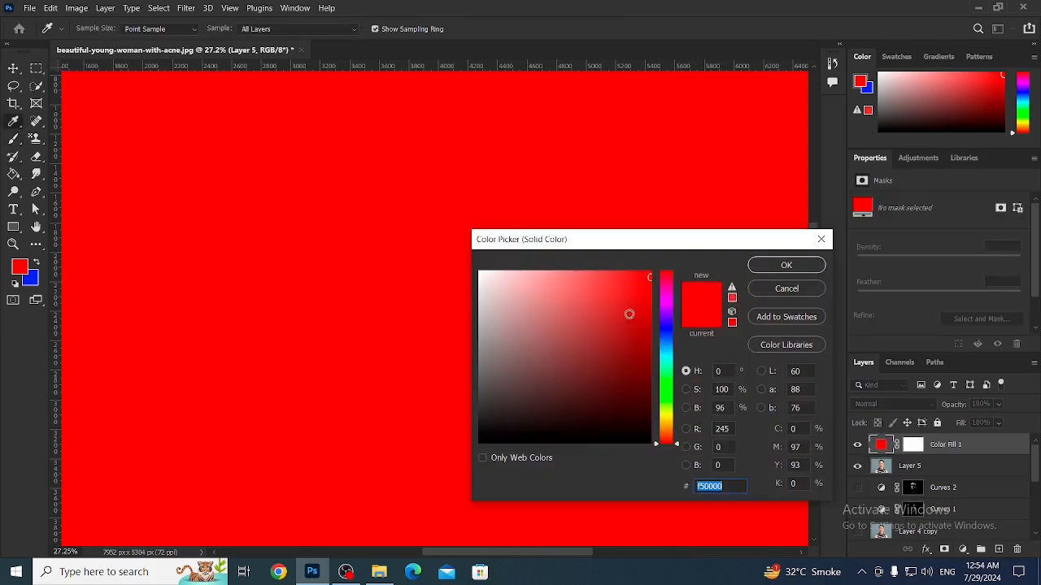
left_click_drag(628, 314, 641, 301)
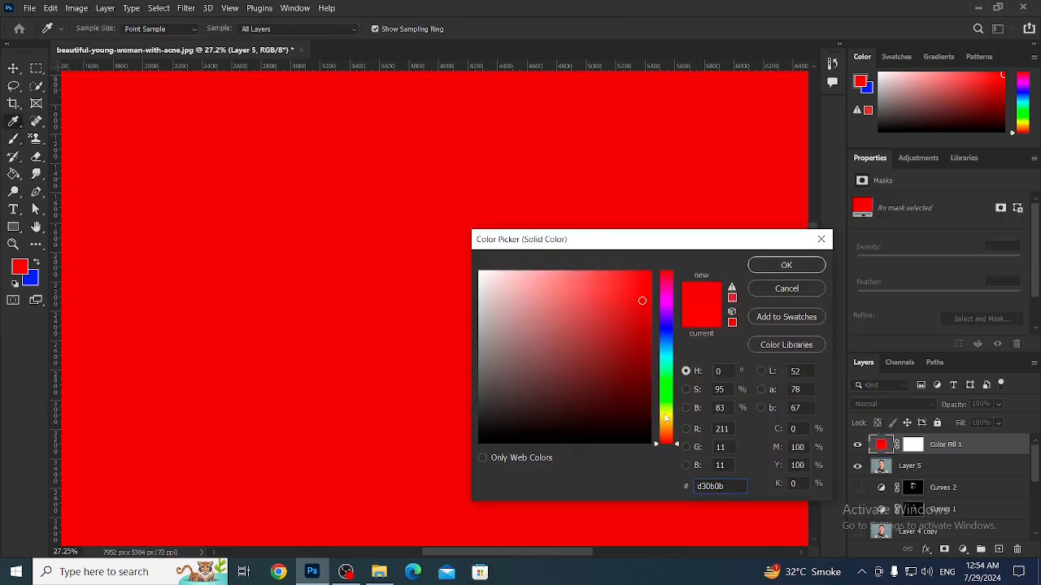
left_click_drag(665, 417, 670, 433)
left_click_drag(642, 300, 652, 271)
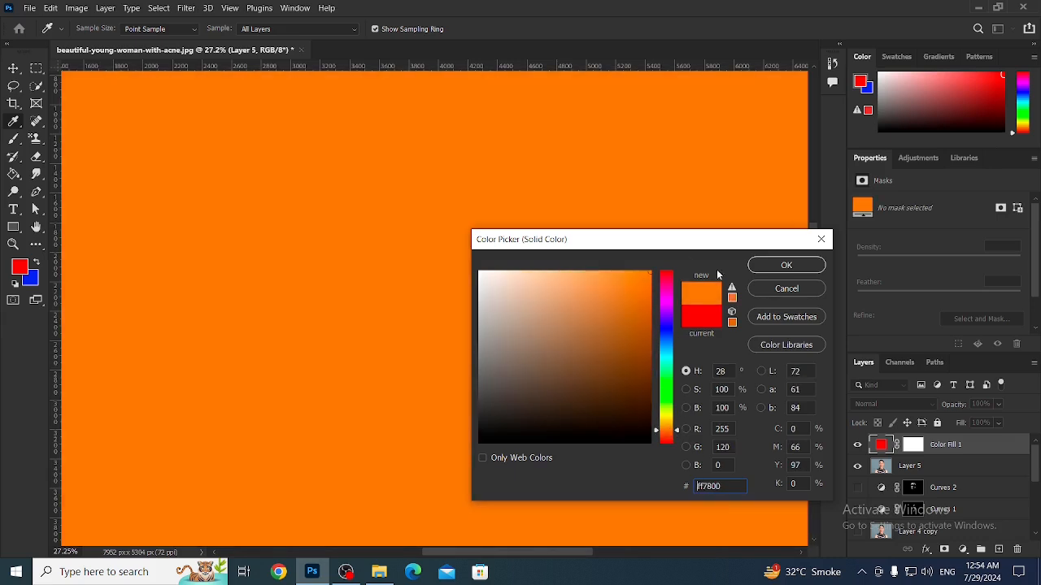
left_click(786, 268)
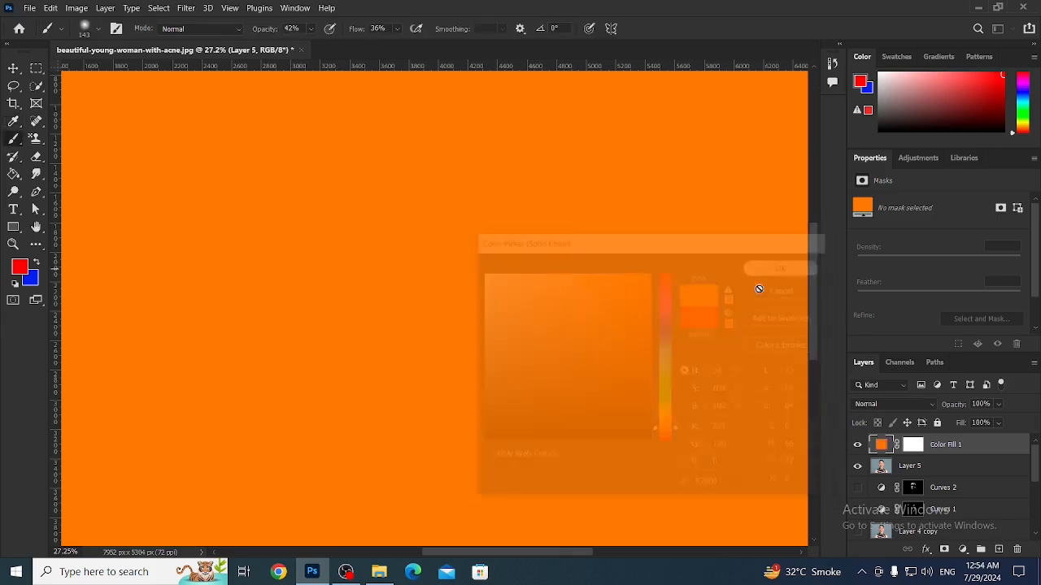
left_click(912, 446)
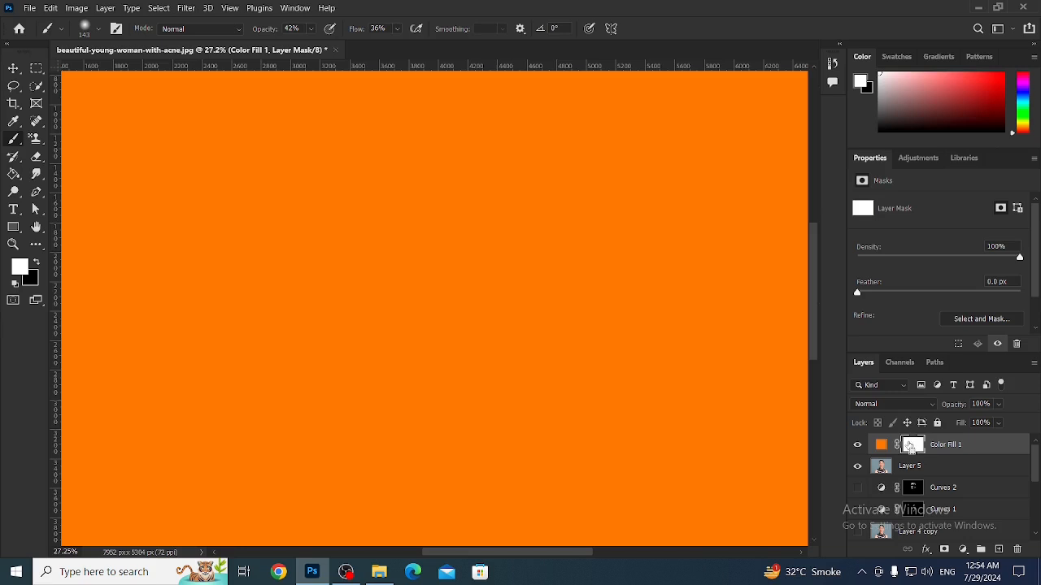
key("ctrl+i")
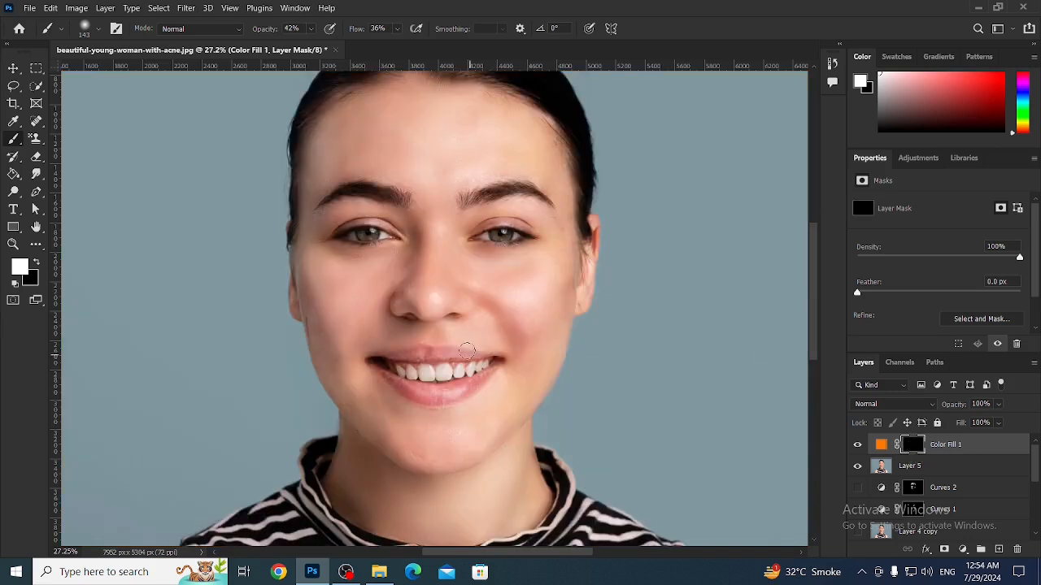
Paint the upper lip through the Color Fill 1 mask with a soft white brush at 28% opacity, 21% flow and 0% hardness
scroll(437, 447, "up", 5)
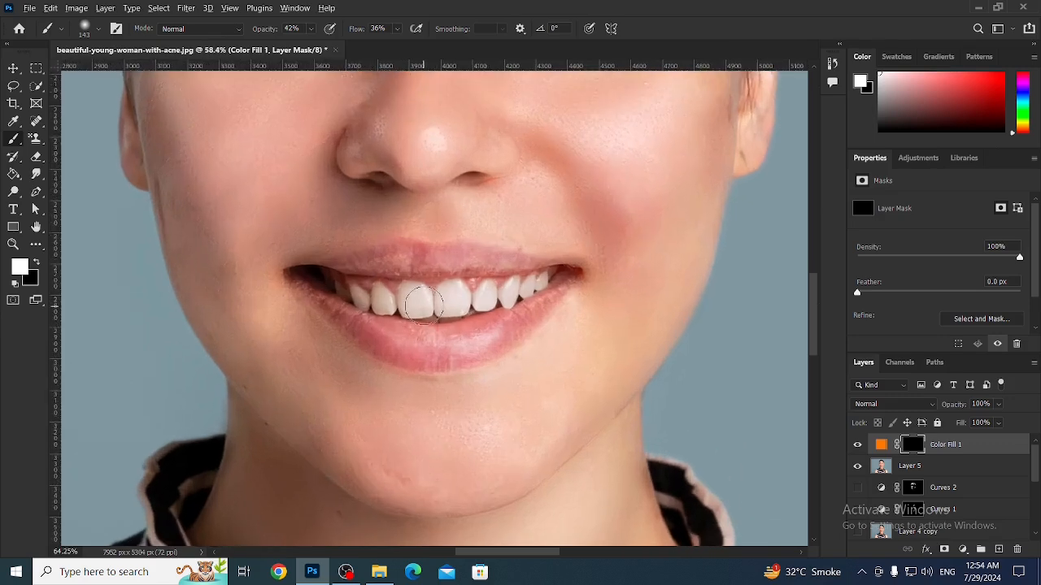
scroll(431, 309, "up", 3)
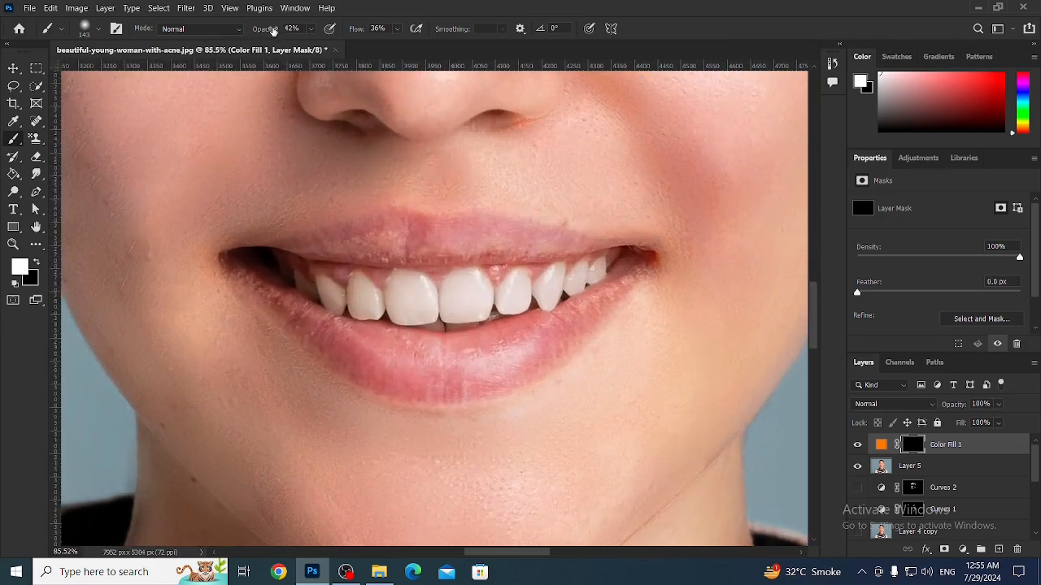
mouse_move(273, 32)
left_mouse_down()
mouse_move(243, 31)
mouse_move(262, 32)
left_mouse_up()
left_click_drag(358, 32, 346, 32)
left_click(99, 29)
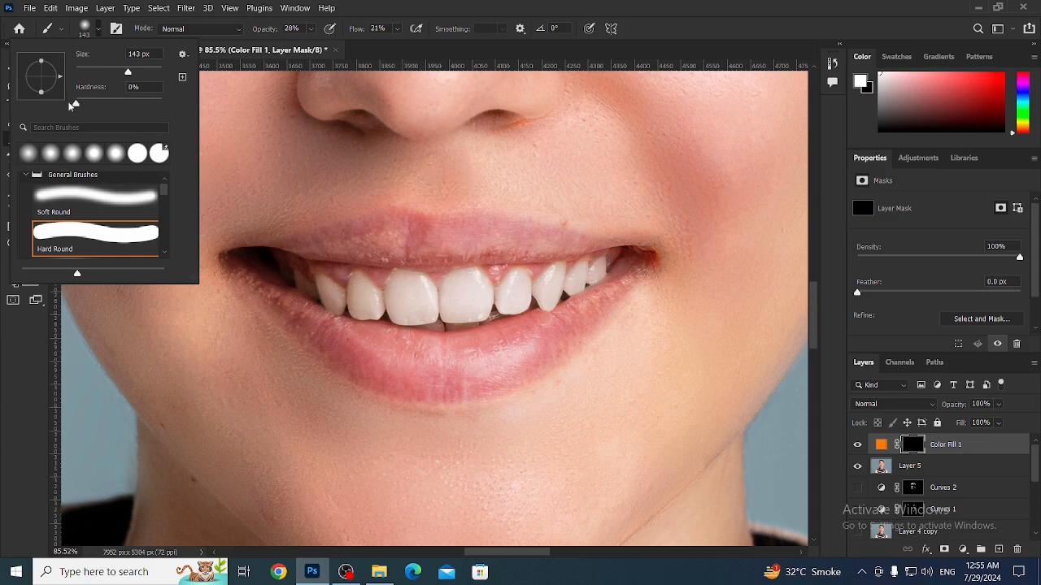
left_click_drag(69, 103, 68, 106)
left_click(2, 327)
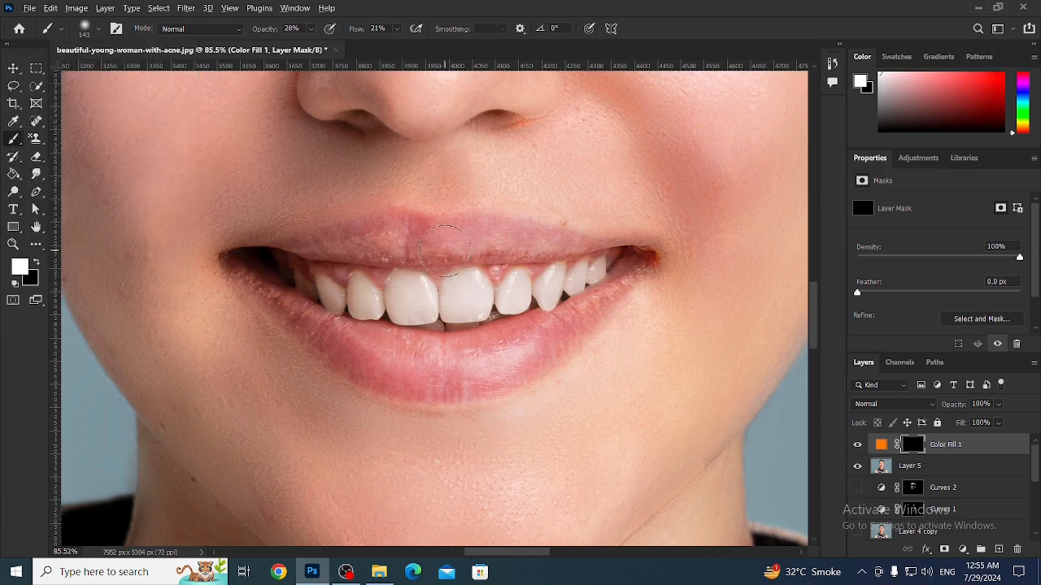
mouse_move(444, 250)
left_mouse_down()
mouse_move(421, 234)
mouse_move(384, 235)
mouse_move(398, 222)
mouse_move(349, 244)
mouse_move(366, 226)
mouse_move(296, 245)
mouse_move(319, 235)
left_mouse_up()
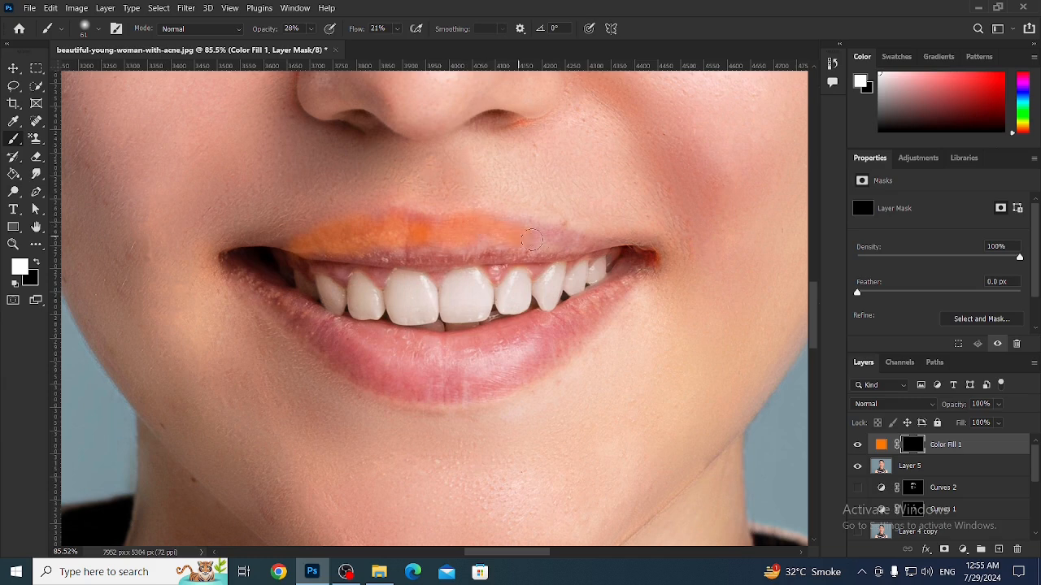
mouse_move(531, 239)
left_mouse_down()
mouse_move(626, 255)
mouse_move(336, 246)
left_mouse_up()
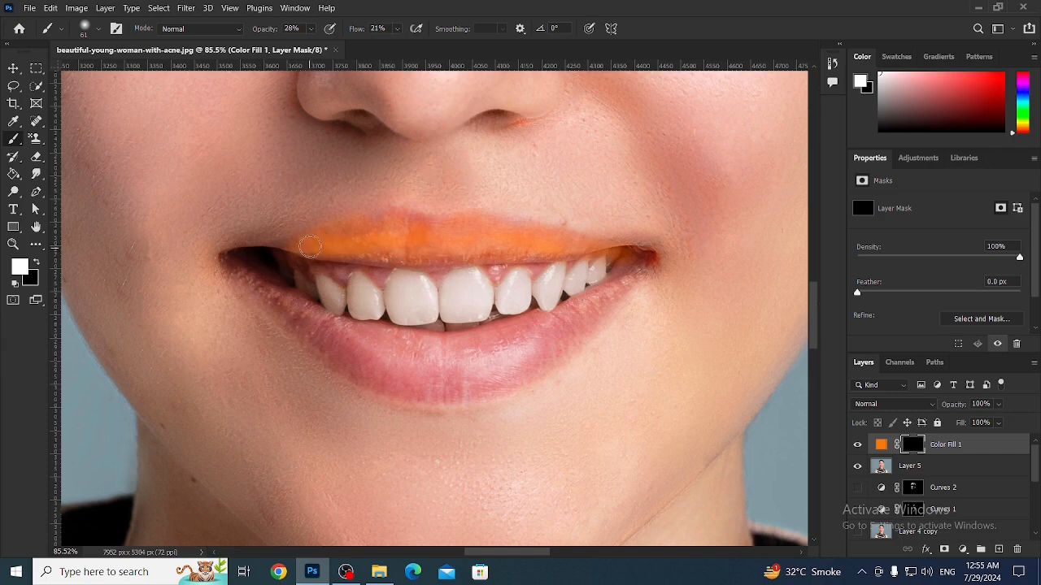
Paint the mouth corner and the entire lower lip orange through the Color Fill 1 mask, adjusting the brush size to fit
right_click(261, 257, "alt")
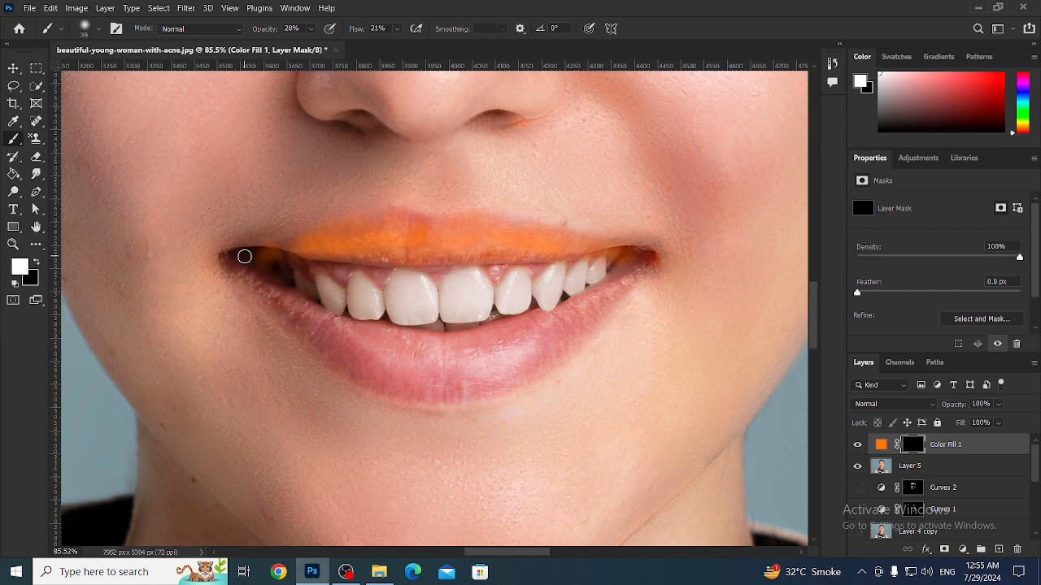
mouse_move(267, 248)
left_mouse_down()
mouse_move(305, 240)
mouse_move(237, 265)
mouse_move(242, 276)
mouse_move(299, 319)
mouse_move(263, 292)
mouse_move(305, 335)
mouse_move(354, 364)
mouse_move(426, 375)
mouse_move(466, 366)
mouse_move(403, 362)
mouse_move(331, 332)
mouse_move(387, 348)
mouse_move(500, 352)
mouse_move(457, 377)
mouse_move(412, 378)
mouse_move(365, 359)
mouse_move(375, 378)
mouse_move(428, 383)
mouse_move(496, 371)
mouse_move(466, 387)
mouse_move(399, 393)
mouse_move(402, 382)
mouse_move(495, 367)
mouse_move(532, 347)
mouse_move(470, 363)
mouse_move(517, 335)
left_mouse_up()
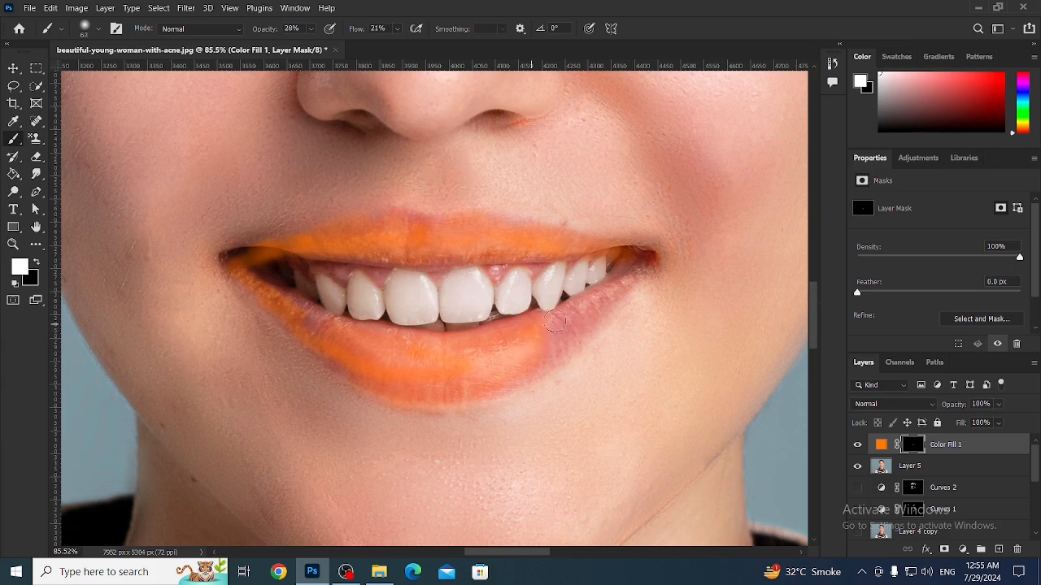
mouse_move(603, 300)
left_mouse_down()
mouse_move(639, 256)
mouse_move(552, 357)
mouse_move(498, 366)
left_mouse_up()
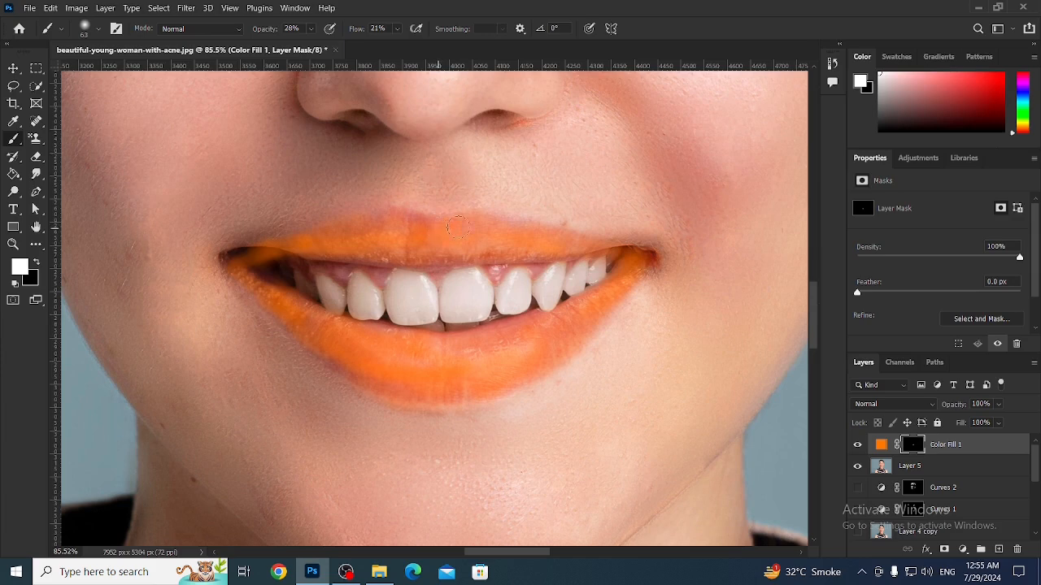
Fill in the upper lip's outline, inner edge and both mouth corners on the Color Fill 1 mask with a smaller white brush
left_click_drag(585, 240, 649, 258)
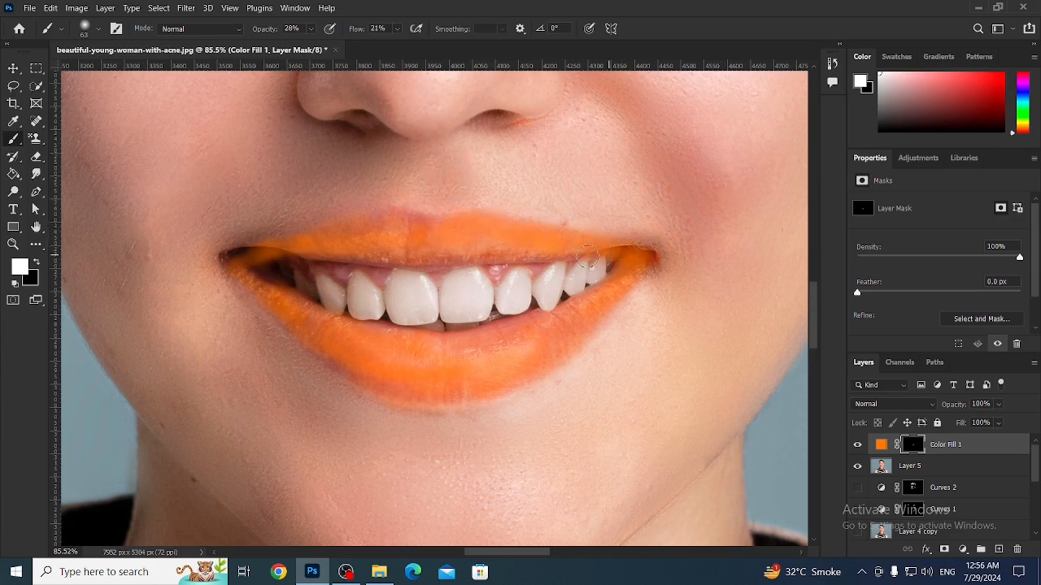
left_click_drag(343, 229, 235, 252)
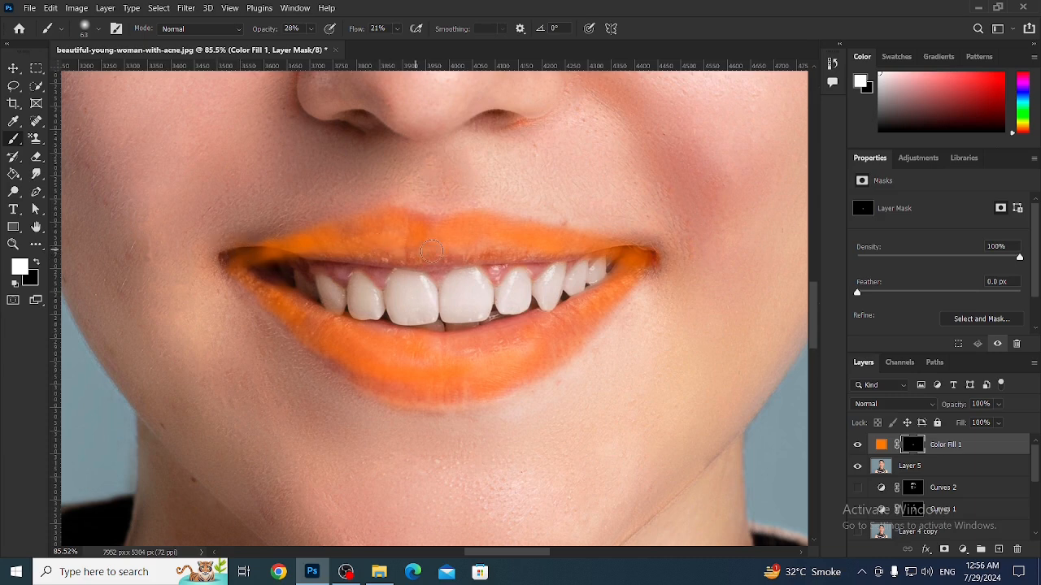
mouse_move(432, 255)
left_mouse_down()
mouse_move(510, 253)
mouse_move(370, 264)
left_mouse_up()
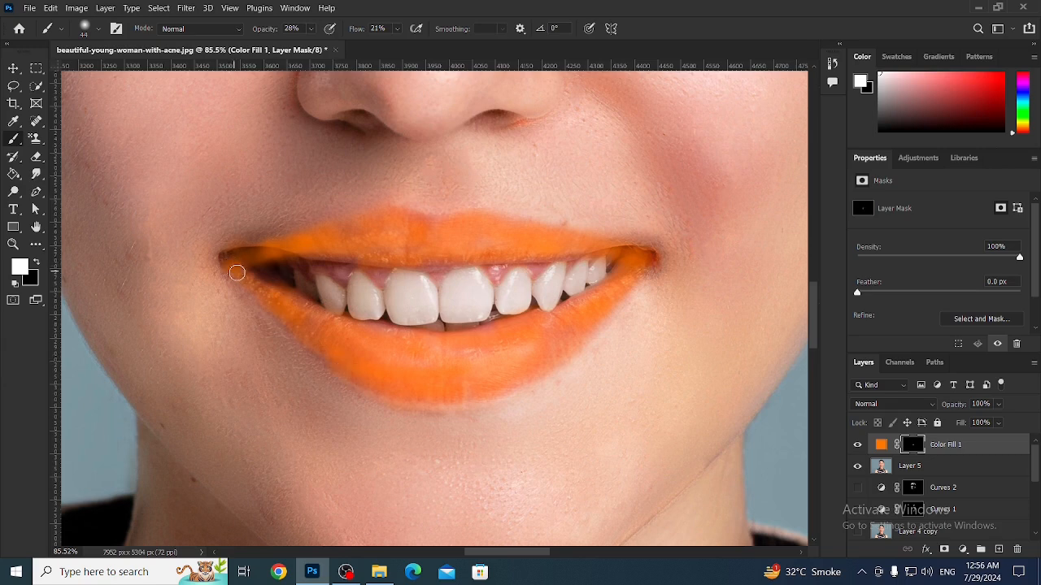
left_click_drag(220, 251, 274, 235)
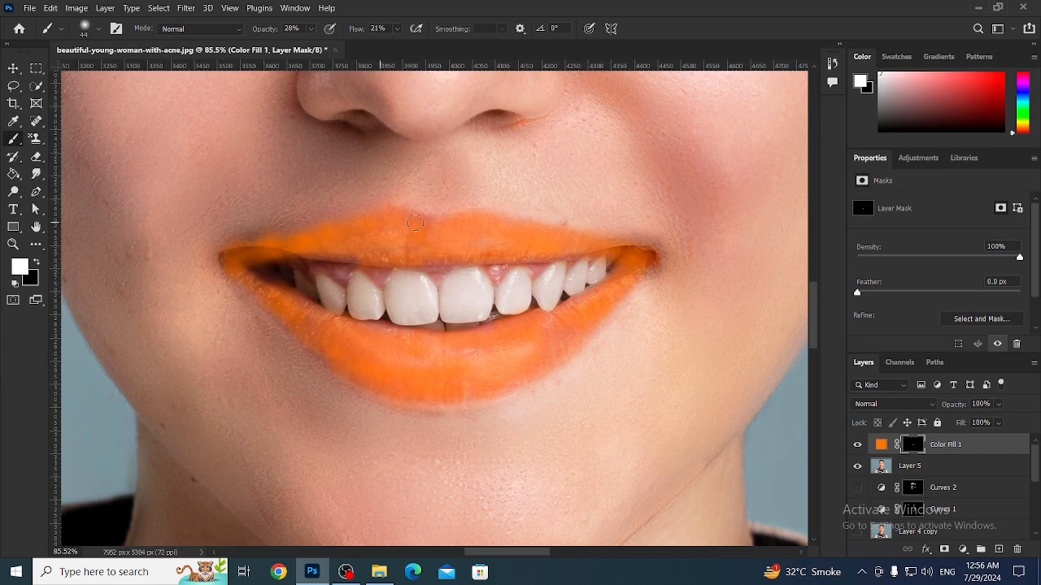
mouse_move(438, 223)
left_mouse_down()
mouse_move(536, 226)
mouse_move(635, 252)
left_mouse_up()
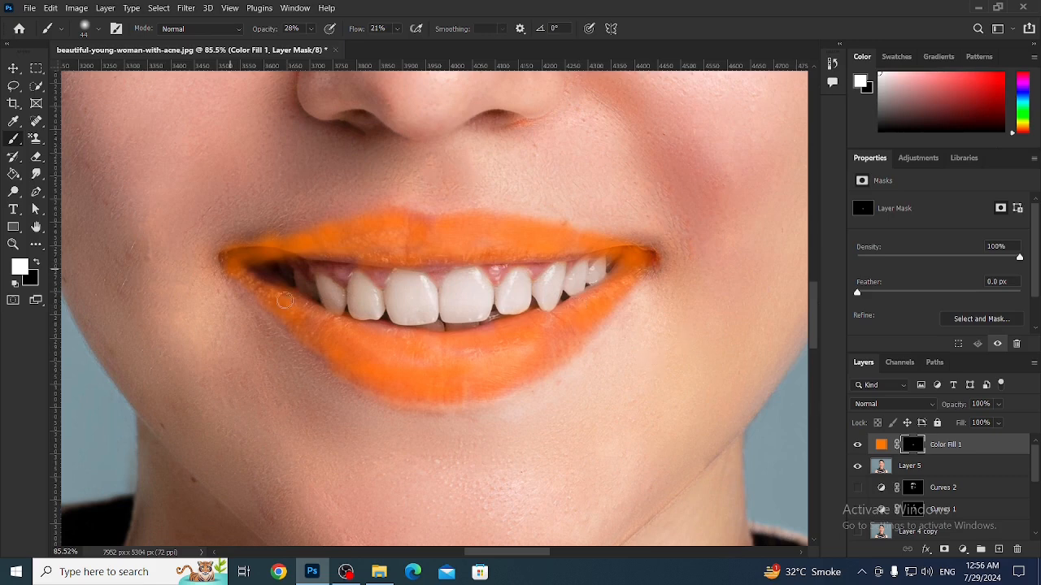
Paint black on the Color Fill 1 mask to remove orange spill from the dark inner corner of the mouth beside the teeth
scroll(354, 295, "up", 3)
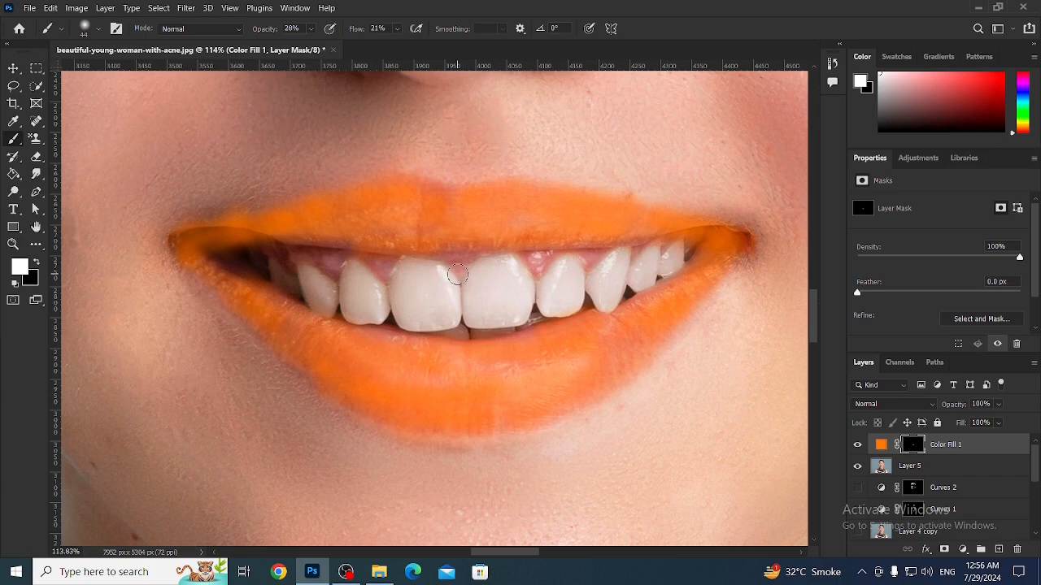
left_click(37, 265)
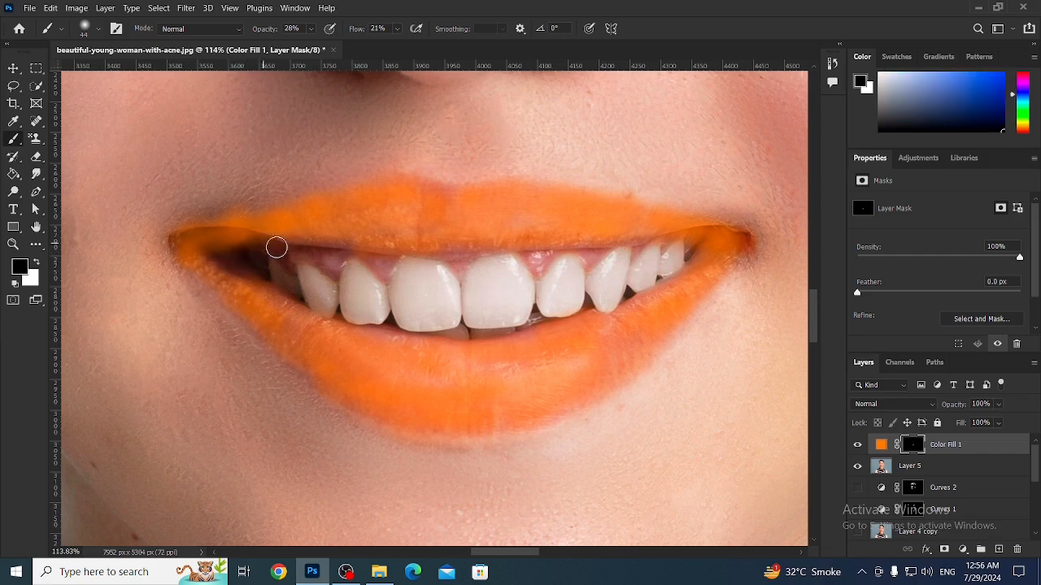
left_click_drag(244, 233, 235, 249)
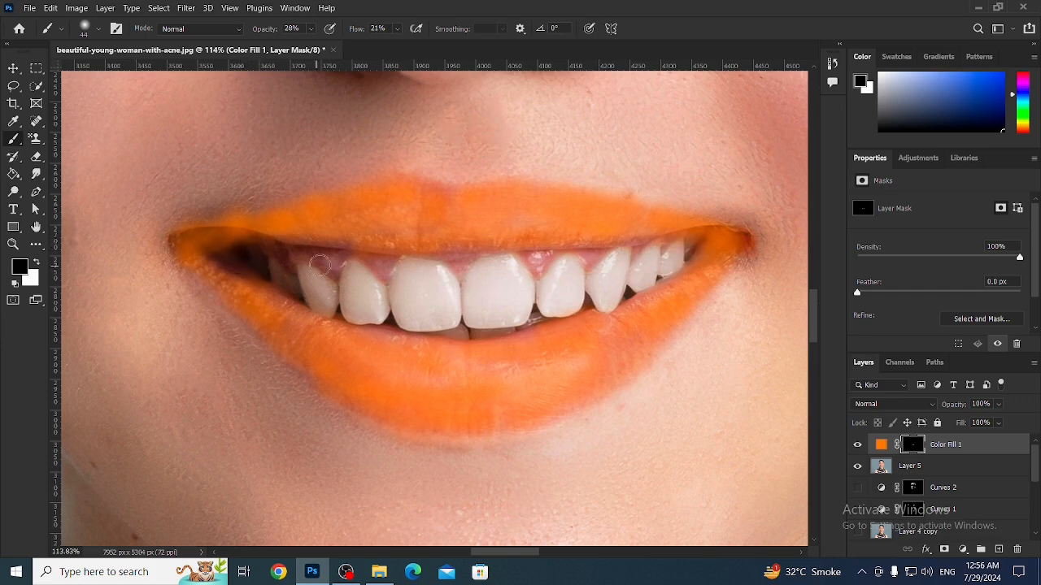
mouse_move(223, 246)
left_mouse_down()
mouse_move(223, 230)
mouse_move(286, 258)
left_mouse_up()
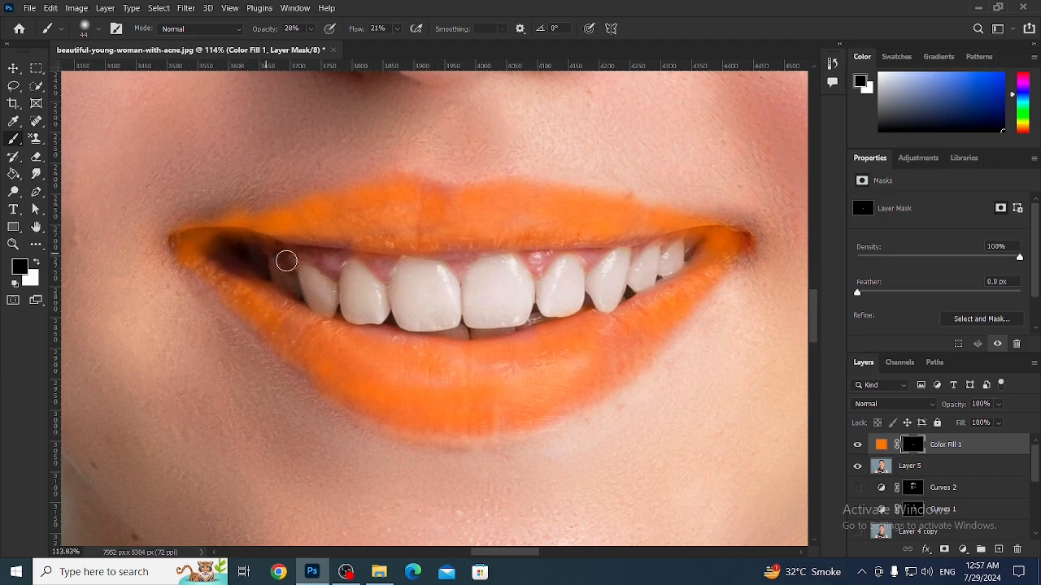
Switch back to white and even out the remaining thin patches of lip colour on both lips
scroll(295, 266, "down", 2)
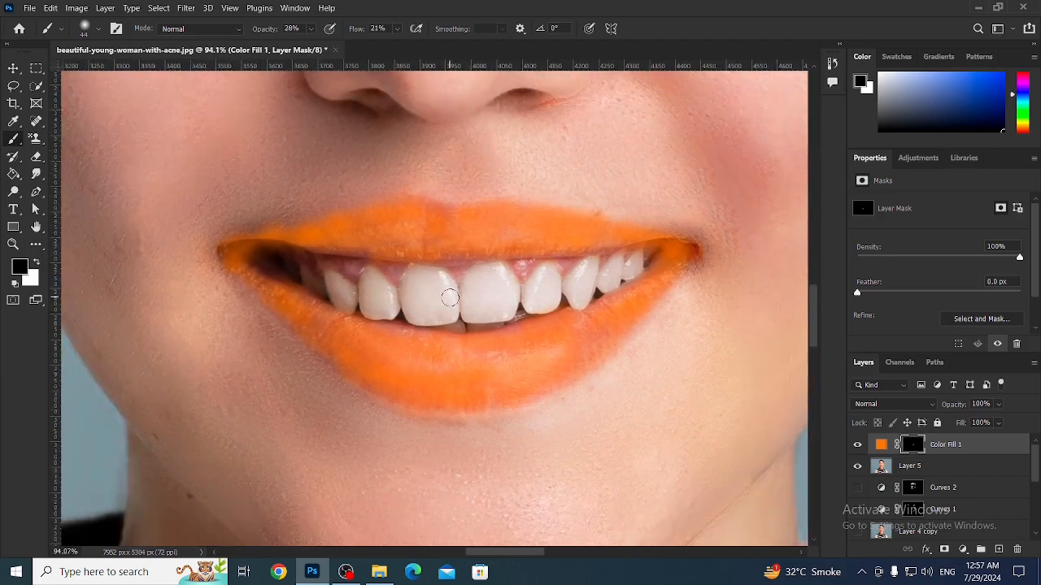
key("x")
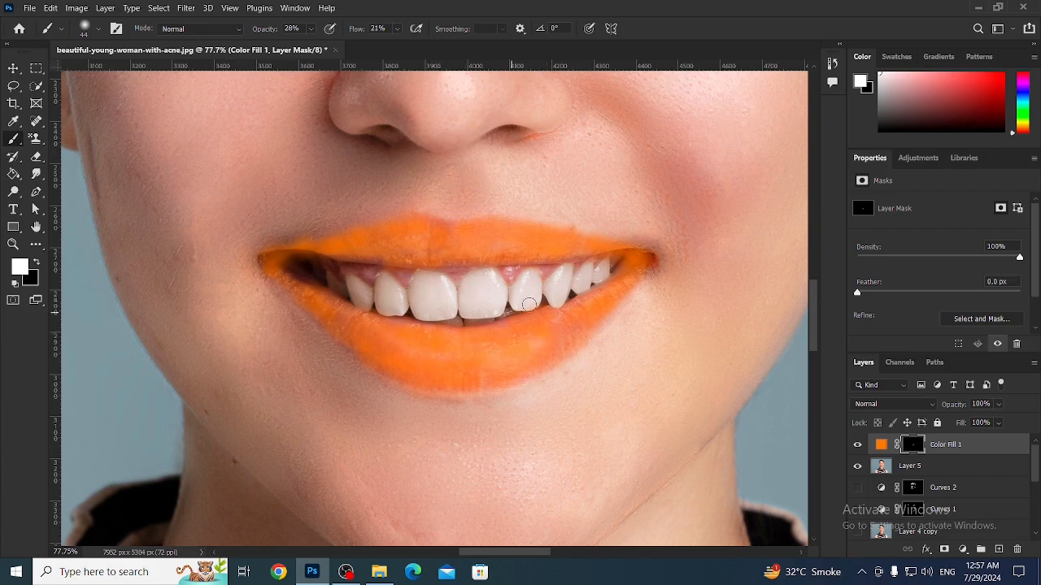
mouse_move(493, 376)
left_mouse_down()
mouse_move(446, 384)
mouse_move(370, 350)
mouse_move(334, 321)
mouse_move(486, 352)
left_mouse_up()
mouse_move(557, 333)
left_mouse_down()
mouse_move(627, 273)
mouse_move(580, 243)
mouse_move(481, 249)
mouse_move(433, 230)
mouse_move(381, 246)
mouse_move(415, 240)
left_mouse_up()
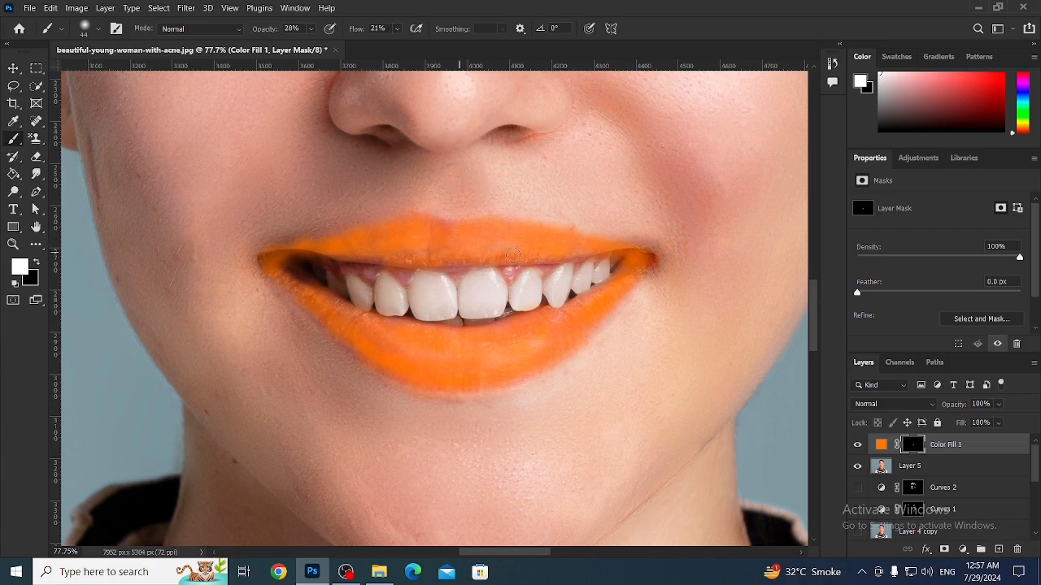
mouse_move(512, 255)
left_mouse_down()
mouse_move(491, 237)
mouse_move(582, 251)
mouse_move(476, 245)
mouse_move(497, 252)
mouse_move(422, 260)
mouse_move(272, 262)
left_mouse_up()
Set Color Fill 1's Blend If Underlying Layer range to 8 for the shadows and a split 164 / 179 for the highlights
scroll(273, 262, "down", 5)
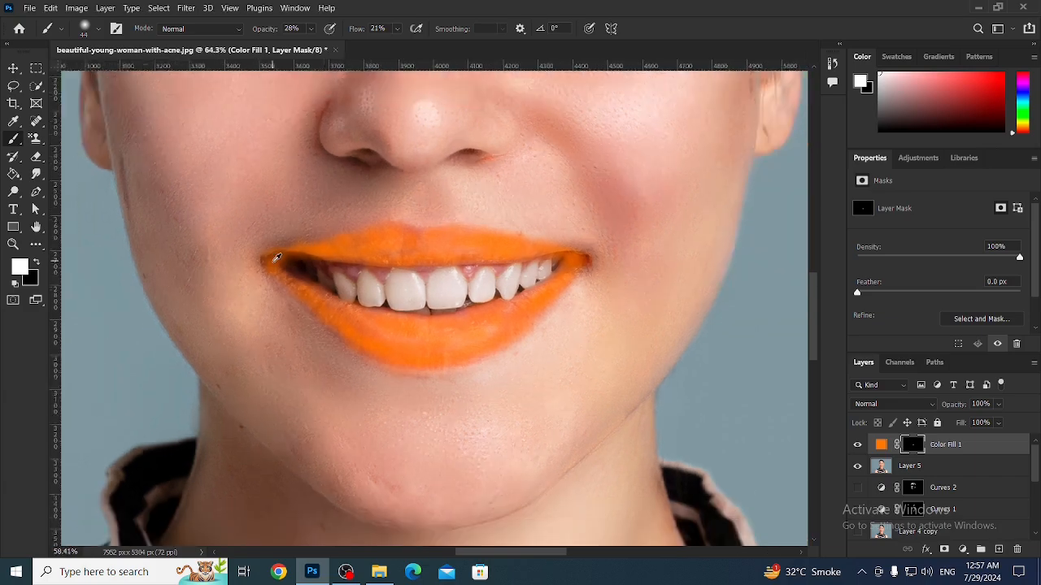
scroll(277, 259, "down", 1)
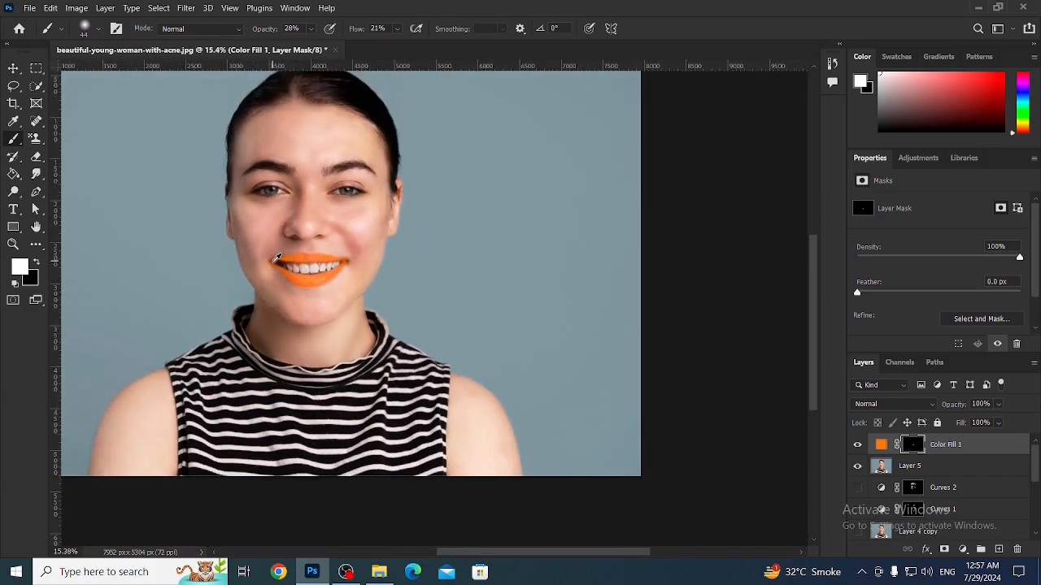
scroll(276, 259, "up", 3)
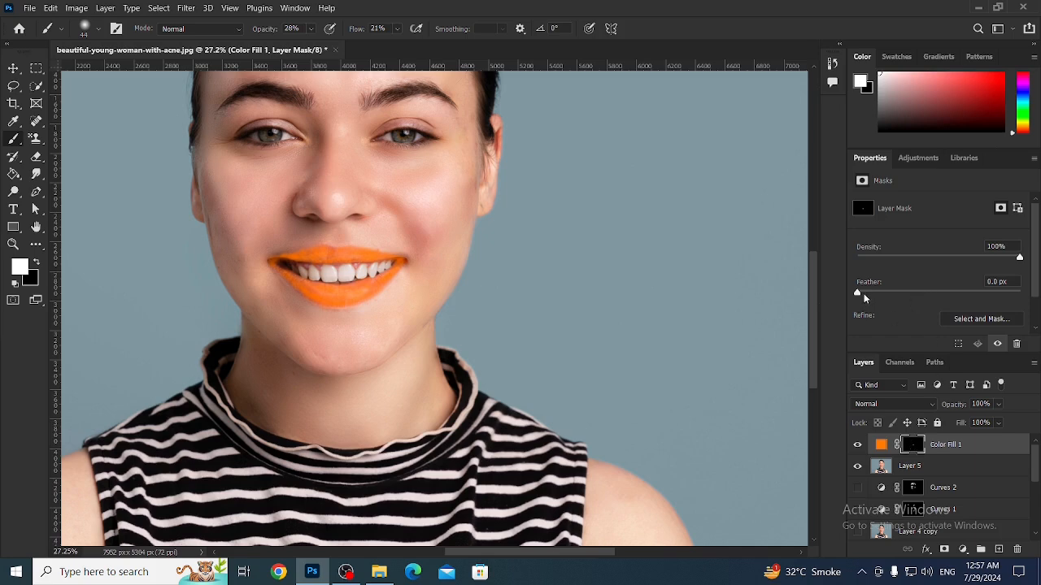
mouse_move(863, 295)
left_mouse_down()
mouse_move(881, 294)
mouse_move(866, 294)
left_mouse_up()
right_click(917, 446)
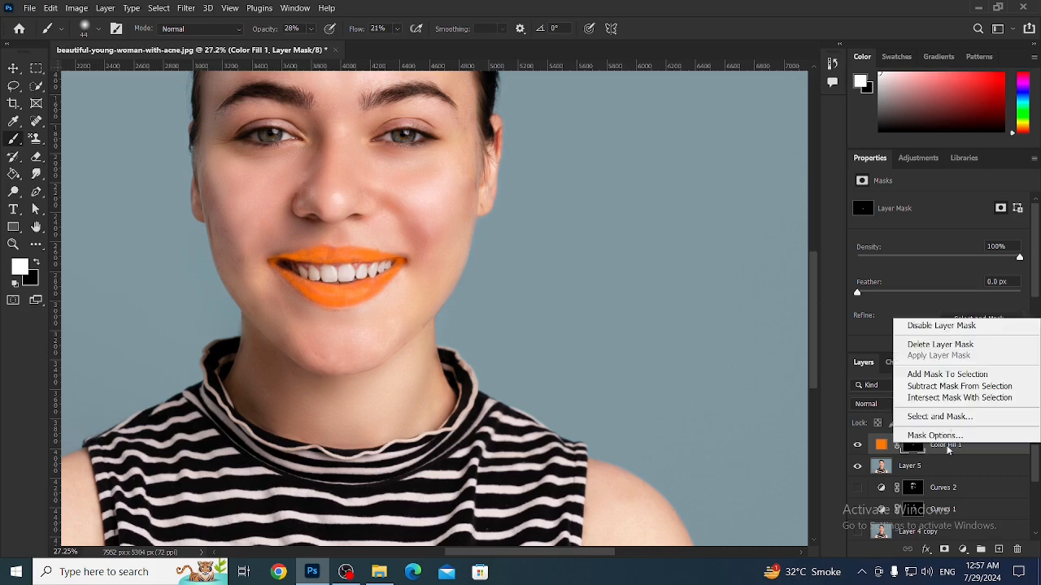
left_click(956, 456)
right_click(956, 455)
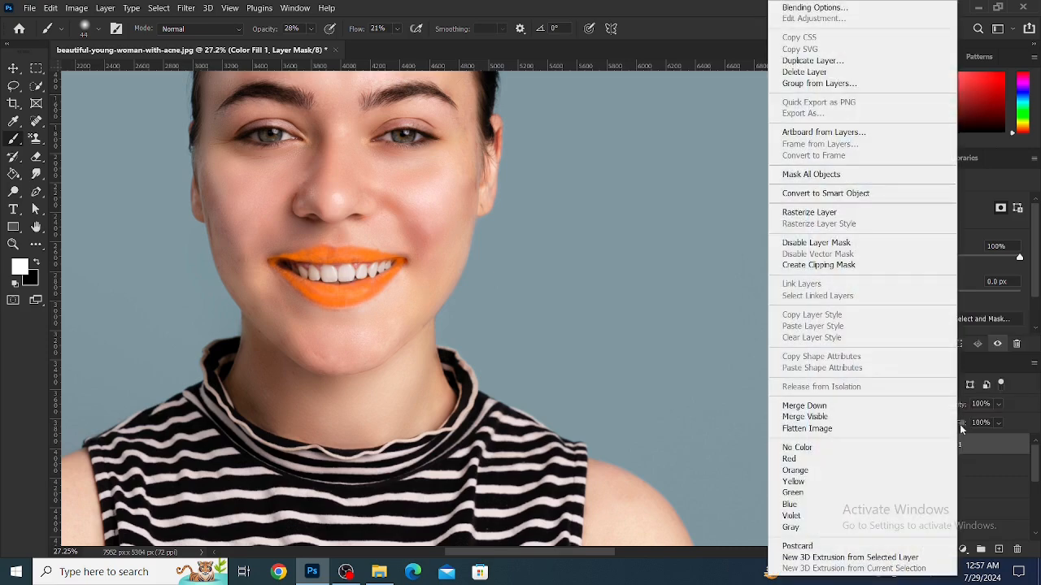
left_click(846, 9)
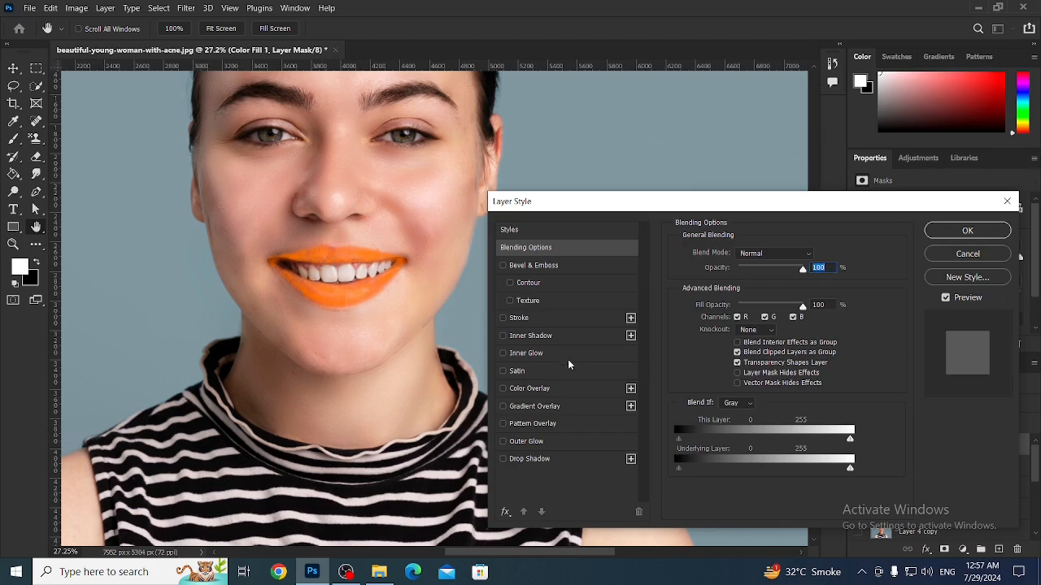
left_click_drag(852, 471, 832, 472)
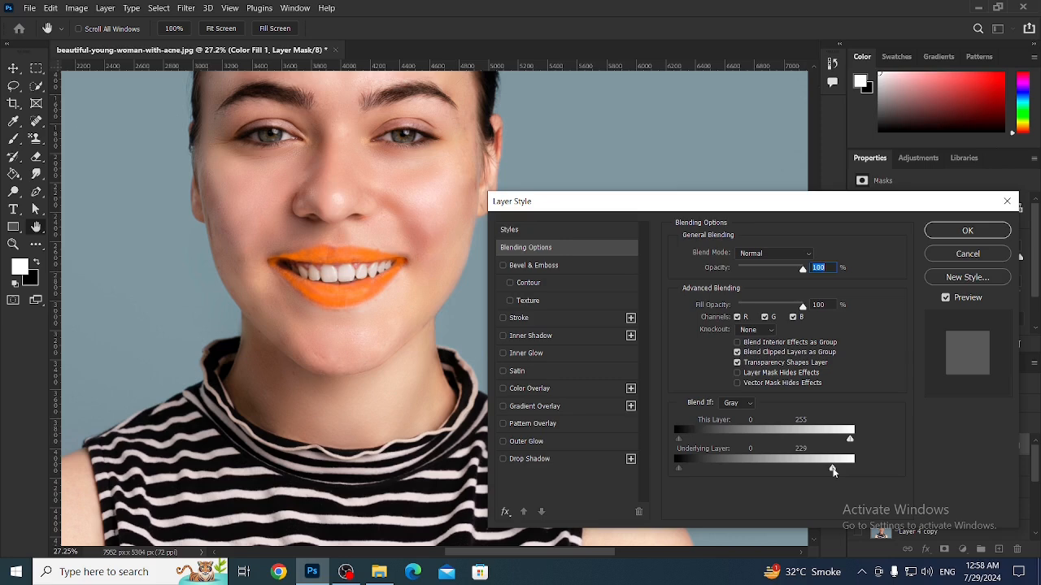
left_click_drag(834, 472, 799, 461)
left_click_drag(682, 470, 684, 470)
left_click_drag(800, 469, 771, 470)
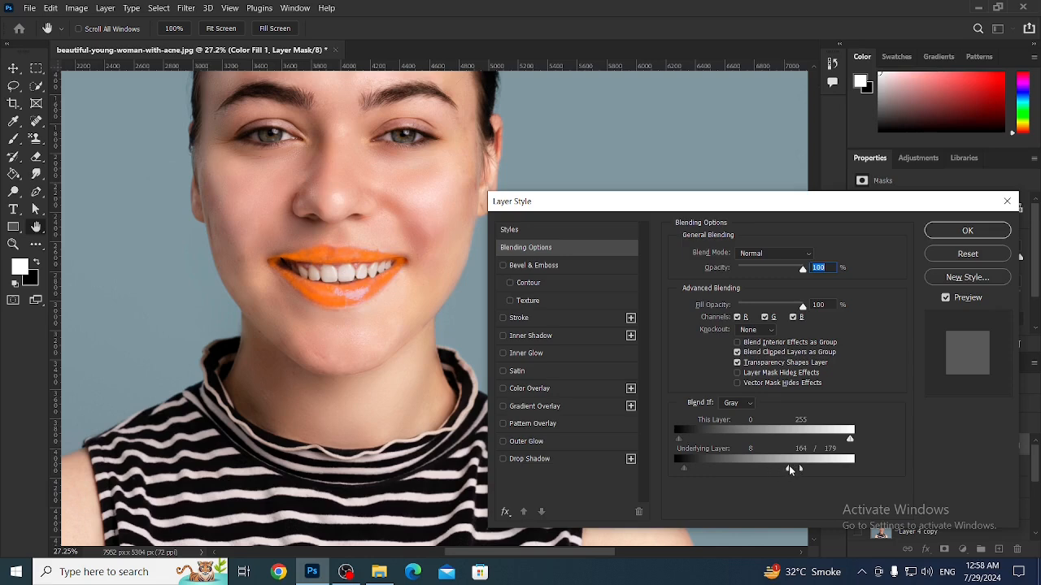
left_click(968, 232)
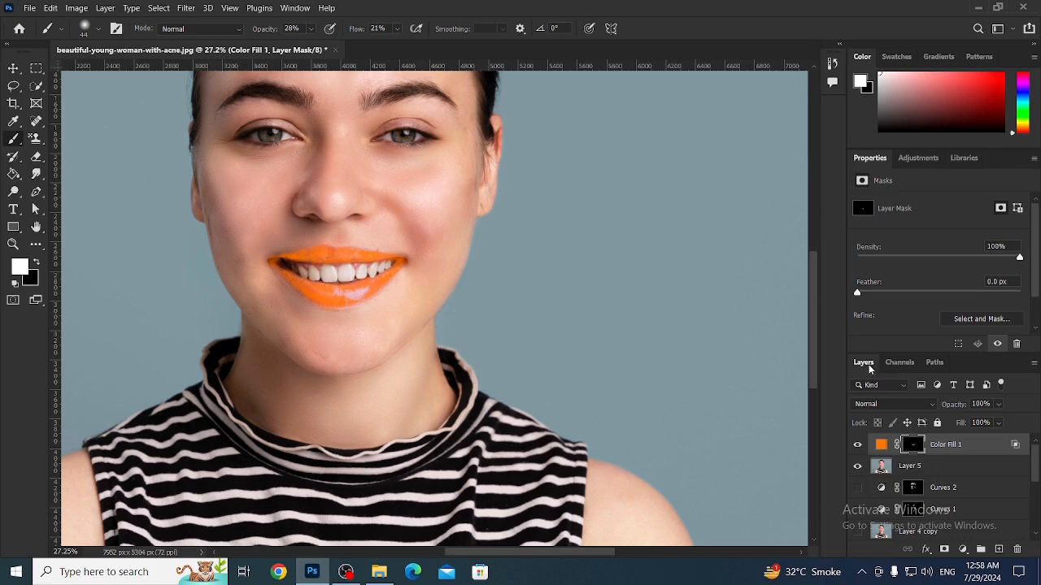
Adjust the Feather of the Color Fill 1 mask to soften the edges of the lip colour
scroll(484, 407, "up", 5)
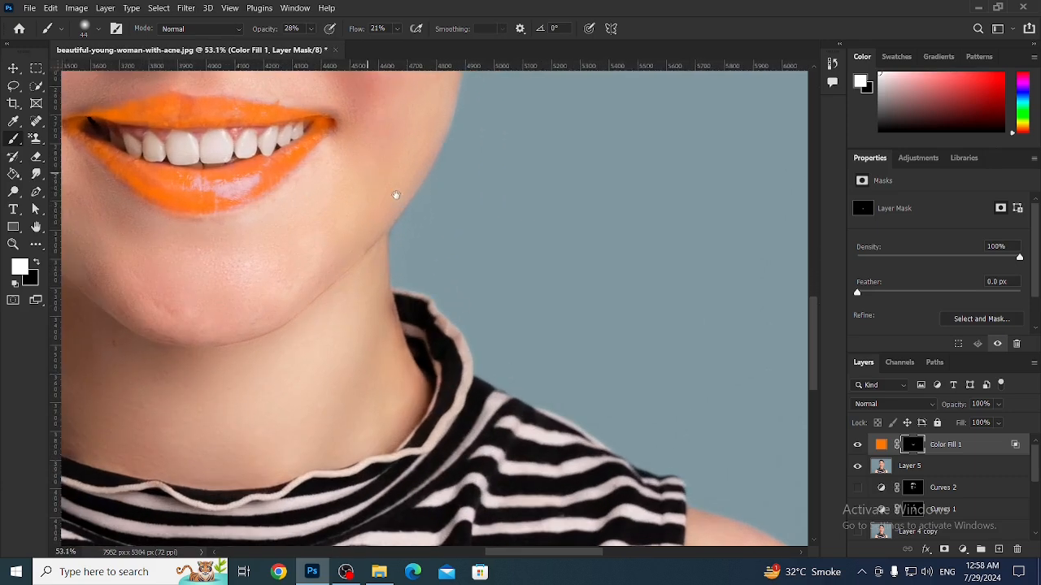
left_click_drag(396, 195, 519, 213)
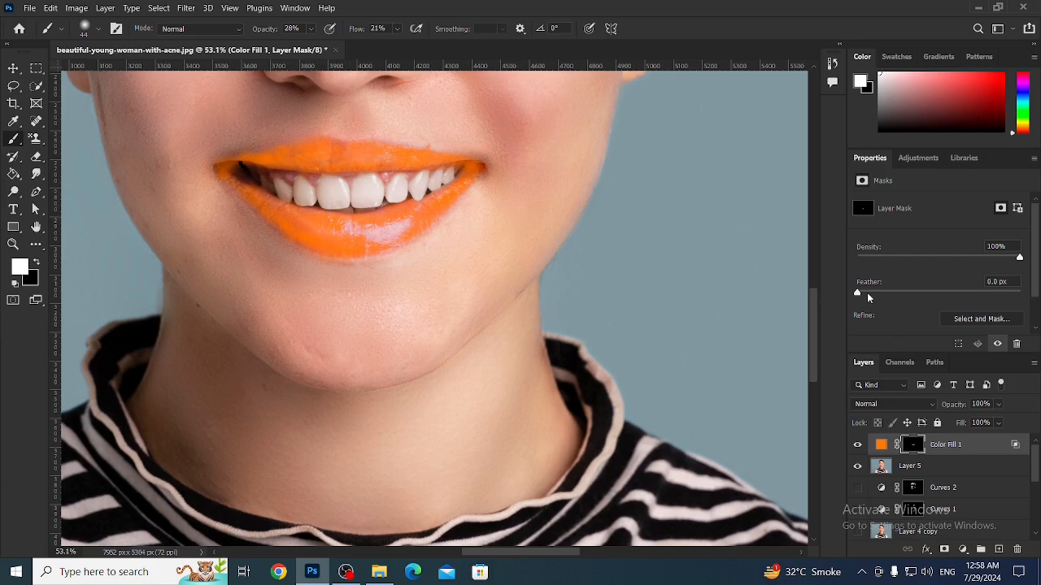
left_click_drag(857, 292, 922, 292)
left_click_drag(895, 294, 886, 294)
Change the Color Fill 1 lip colour from orange to bright red, ff0012
left_click(885, 447)
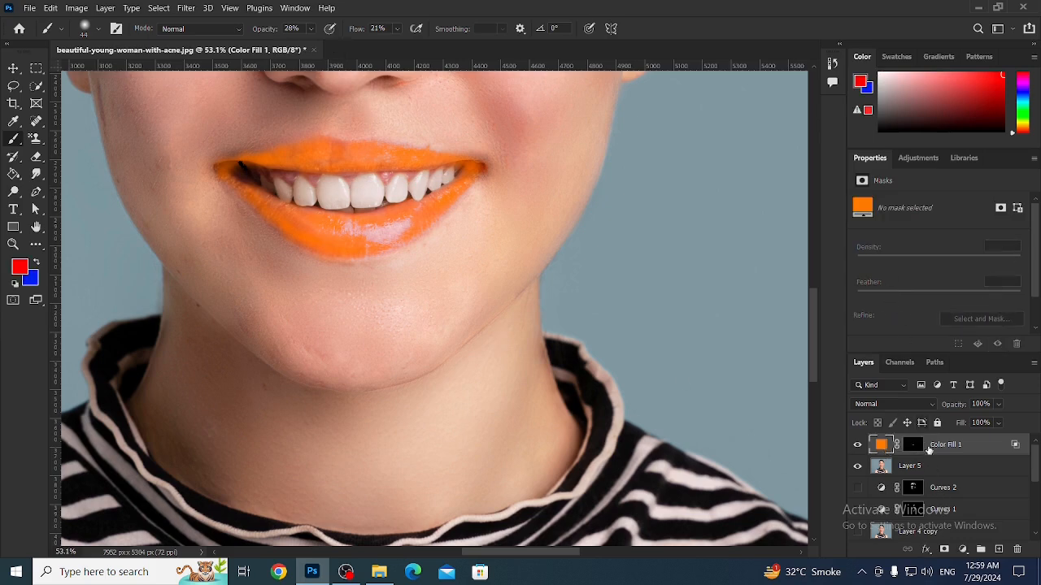
double_click(882, 446)
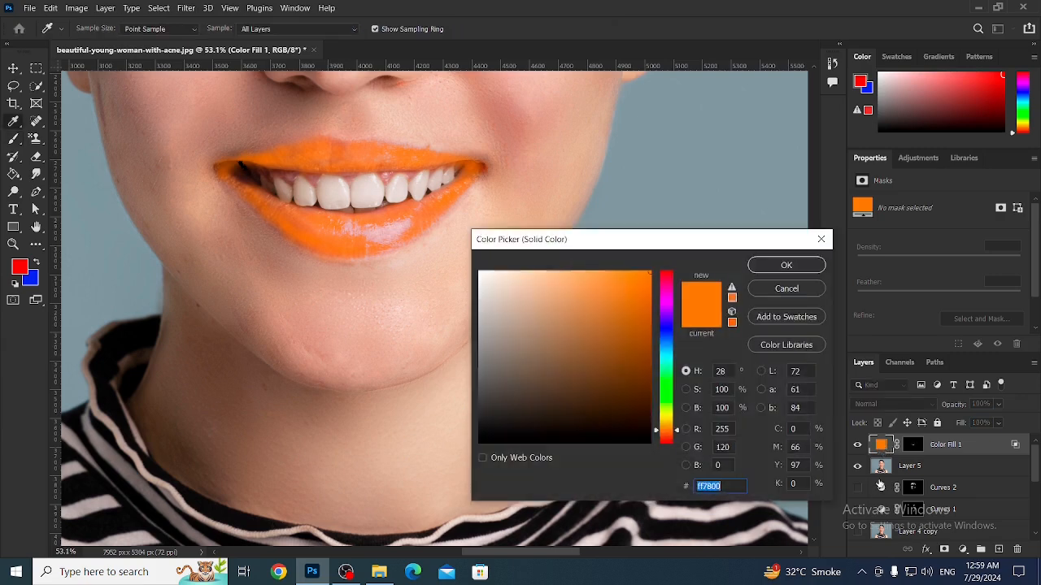
left_click(662, 277)
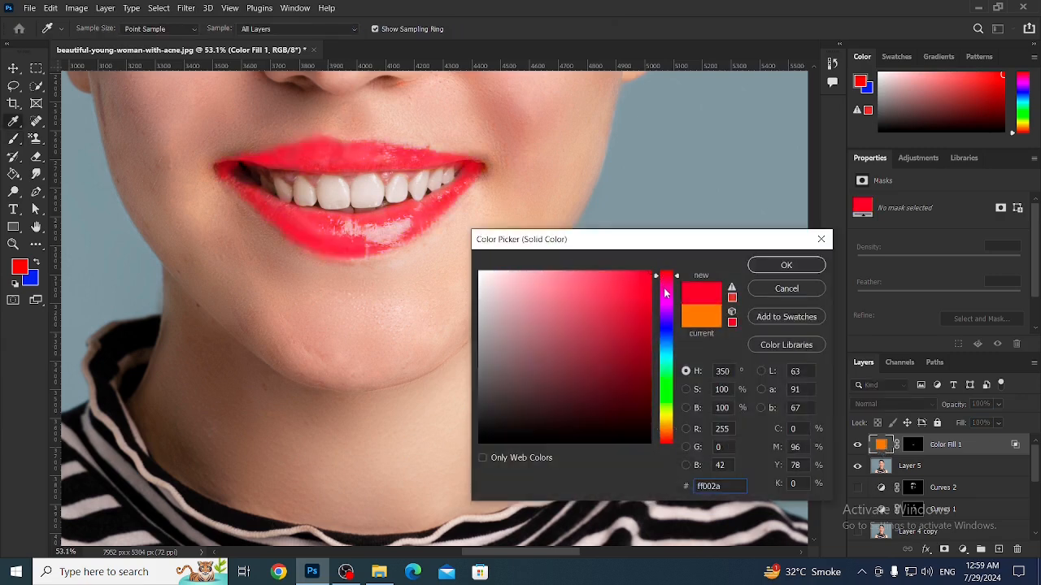
mouse_move(665, 292)
left_mouse_down()
mouse_move(665, 309)
mouse_move(671, 274)
mouse_move(672, 289)
left_mouse_up()
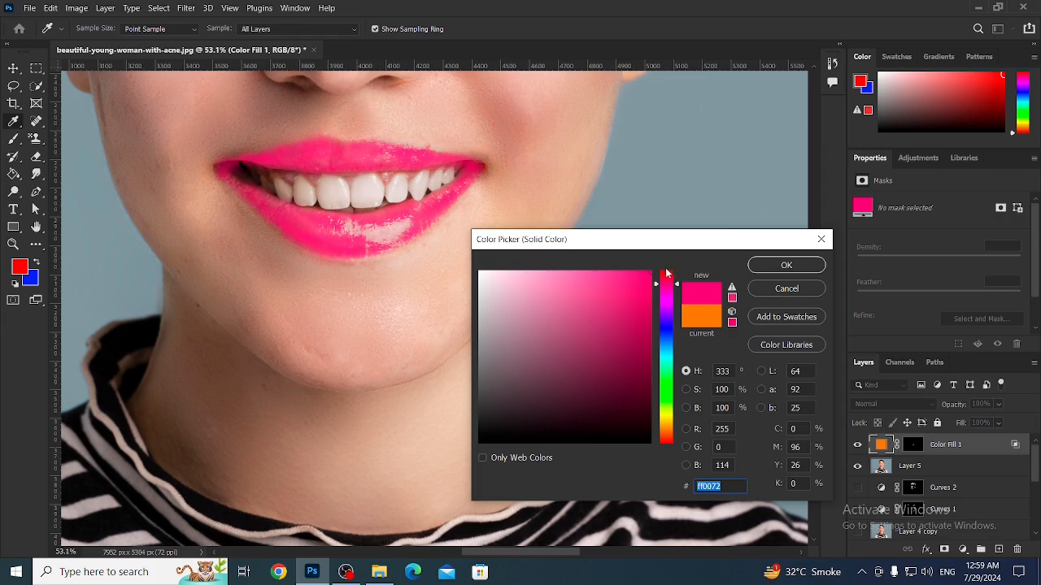
left_click(671, 275)
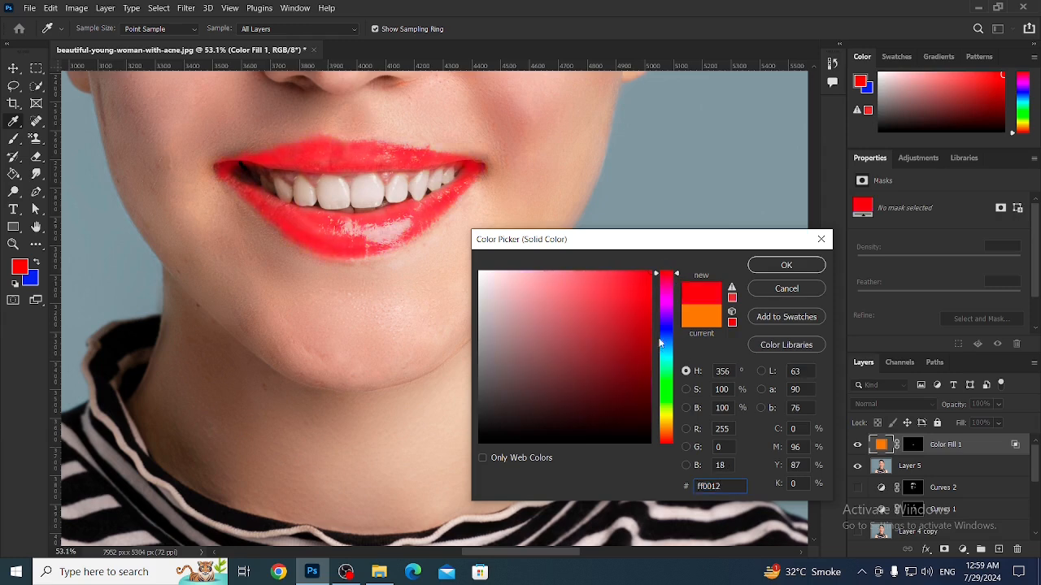
left_click(779, 266)
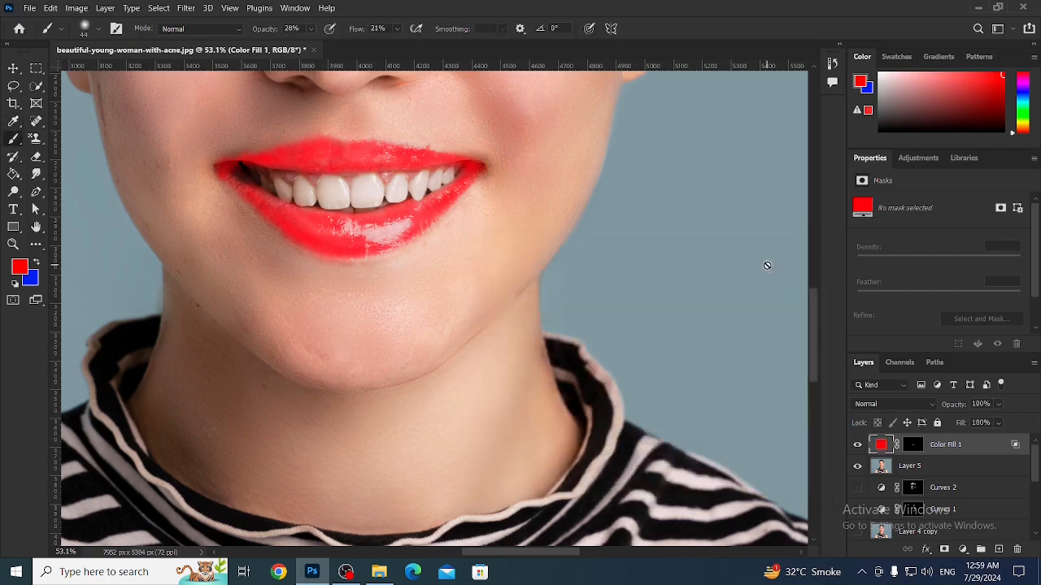
Stamp all visible layers into a new merged layer above Color Fill 1
scroll(767, 265, "down", 3)
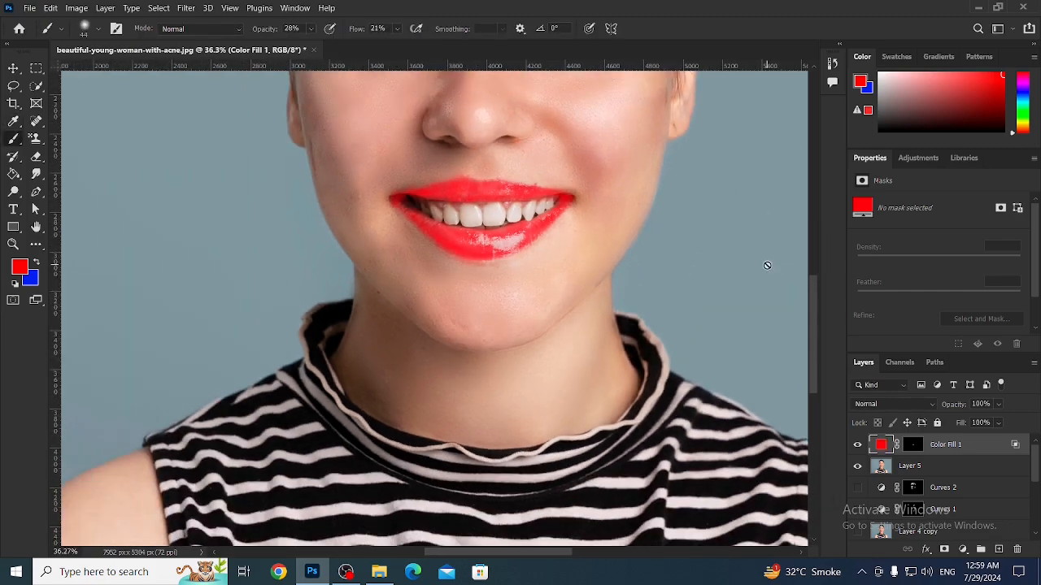
scroll(766, 265, "down", 2)
scroll(769, 241, "down", 2)
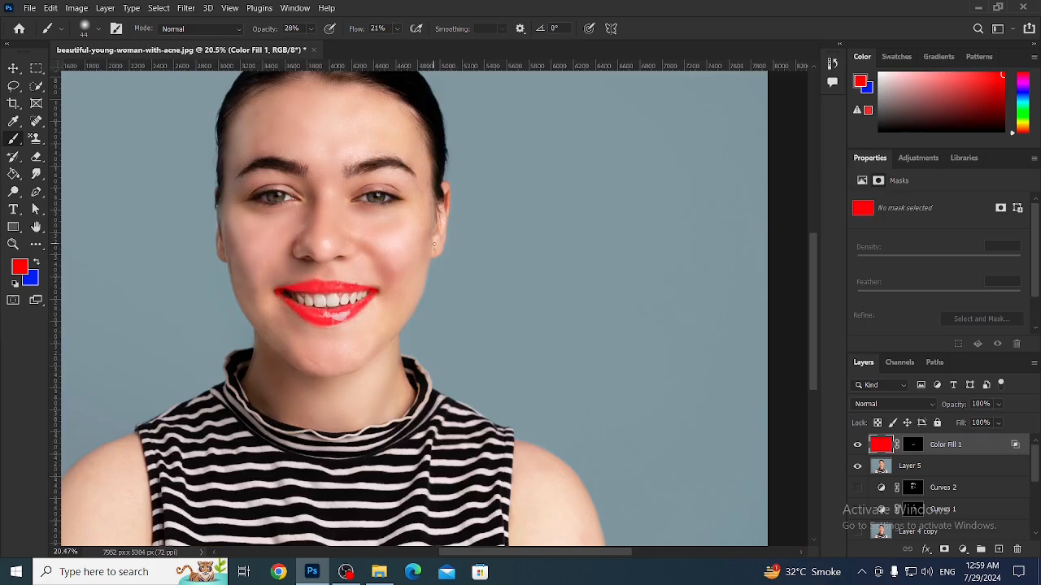
scroll(439, 240, "down", 1)
scroll(454, 238, "up", 2)
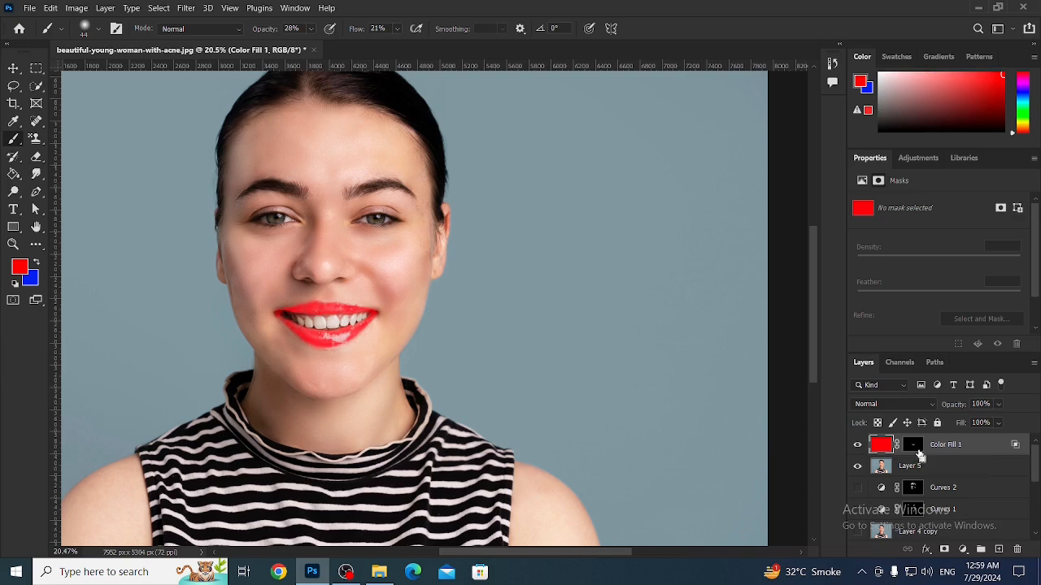
key("ctrl+shift+alt+e")
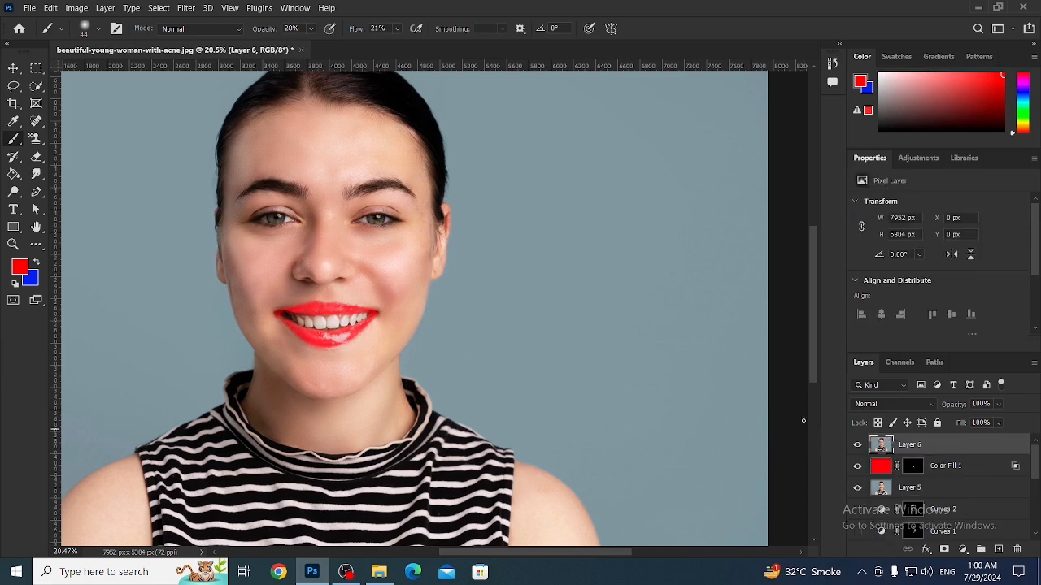
Hide Color Fill 1, Layer 5 and the merged layer to examine the original face, and show the merged layer again for comparison
left_click(857, 466)
left_click(857, 488)
left_click(857, 445)
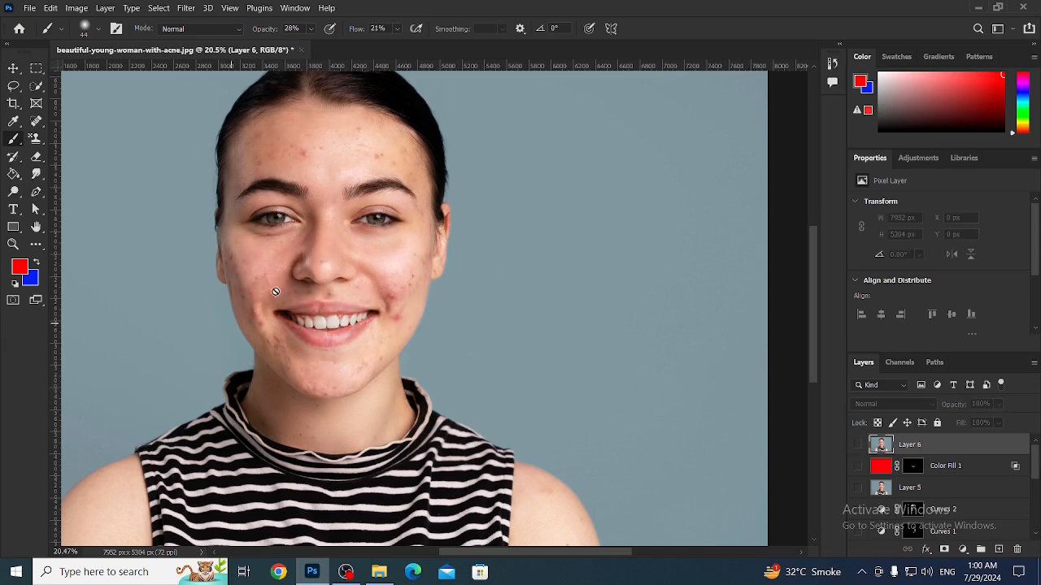
scroll(337, 270, "up", 4)
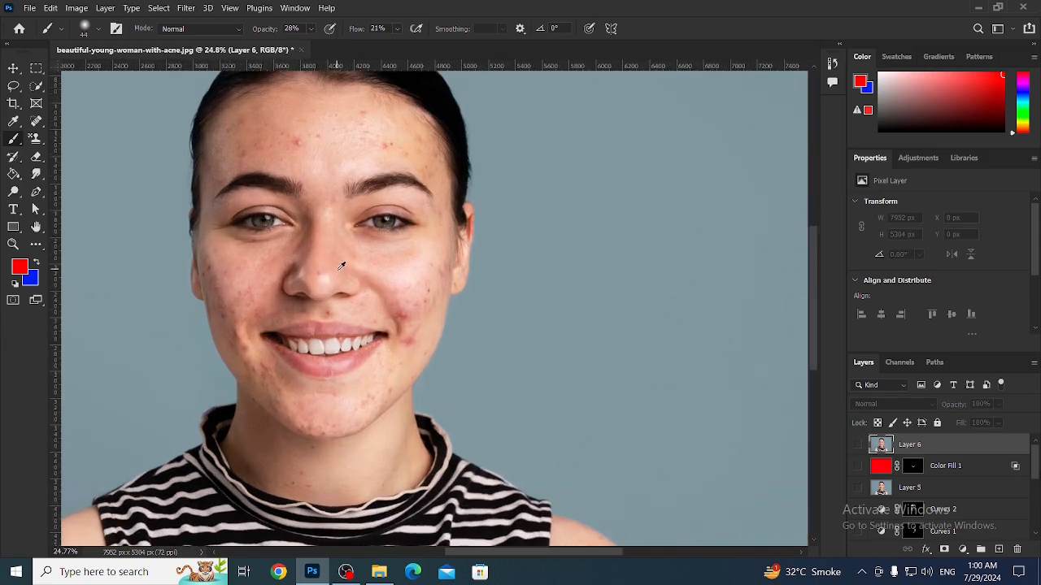
left_click(337, 270)
key("space")
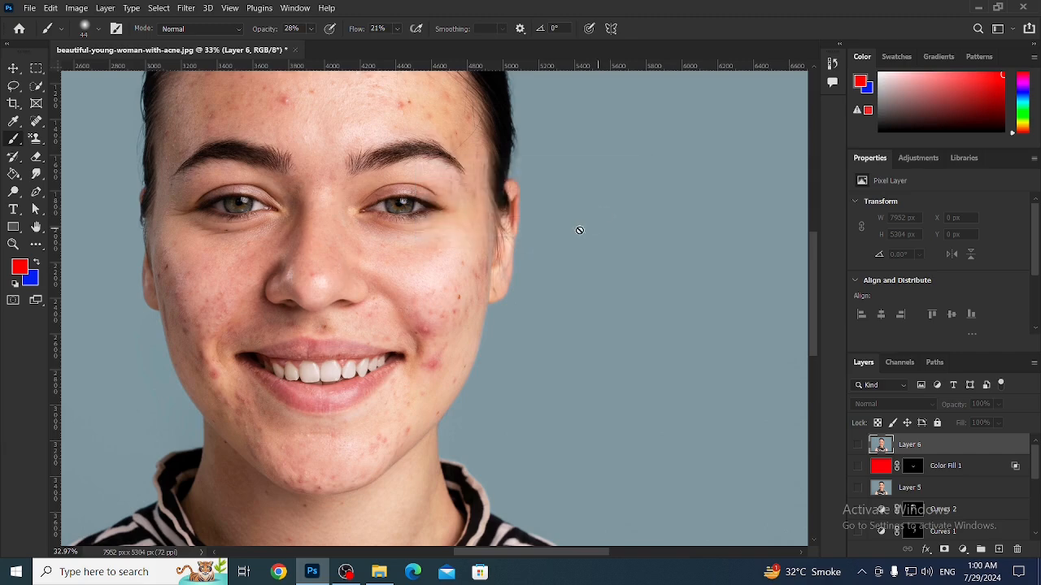
left_click_drag(465, 244, 592, 296)
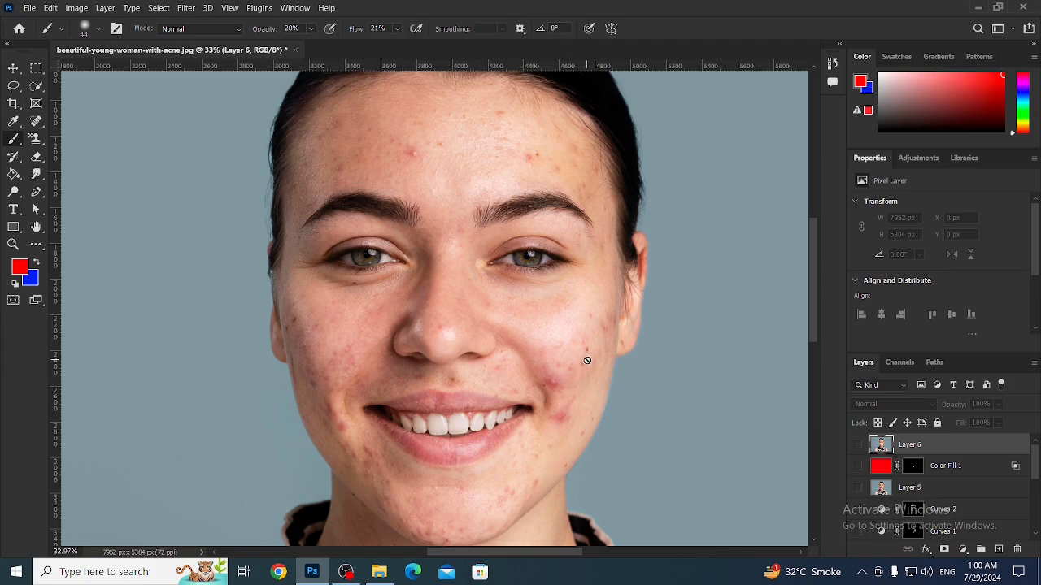
left_click(857, 445)
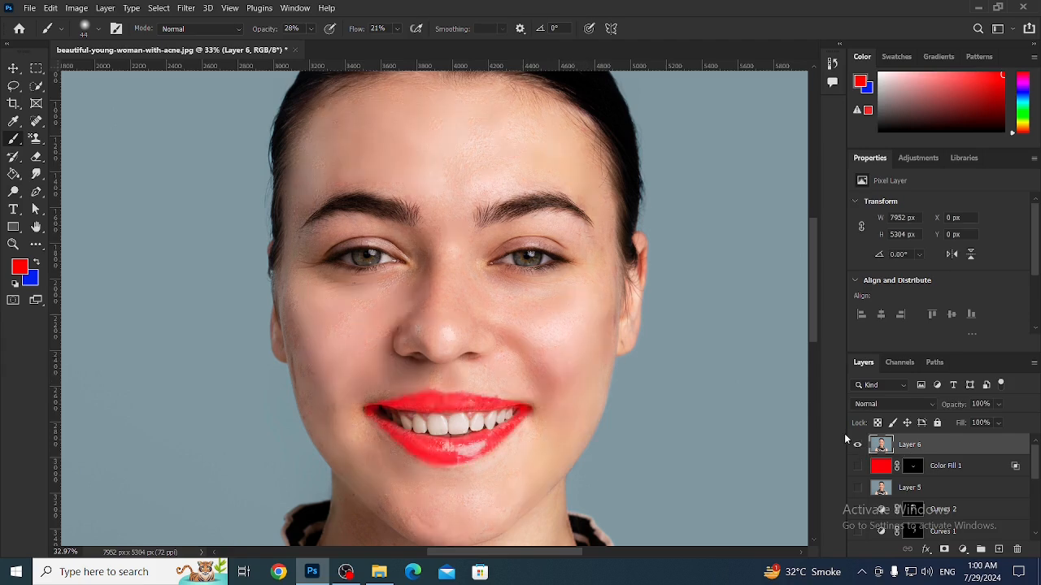
scroll(550, 389, "down", 1)
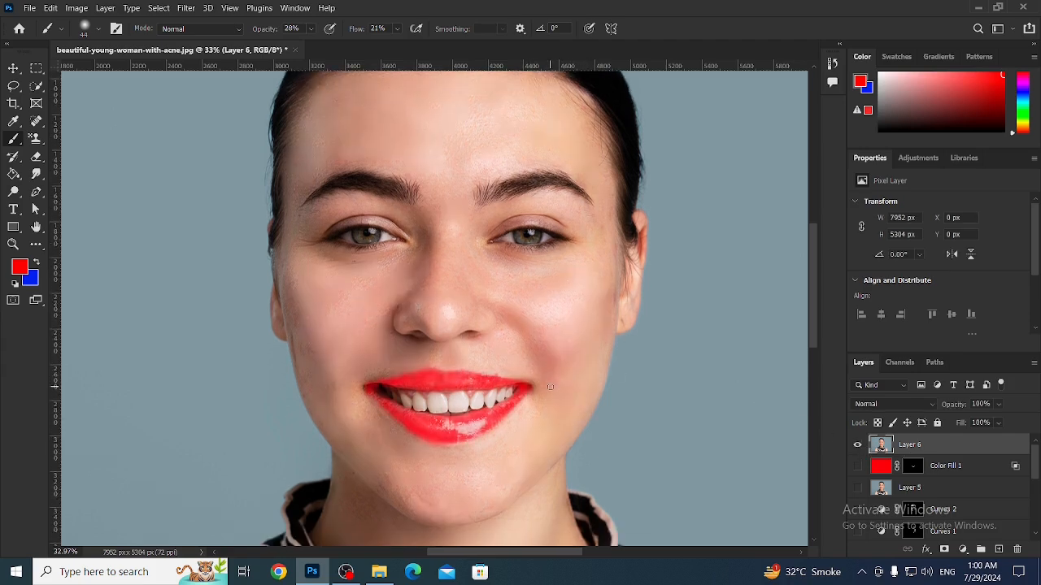